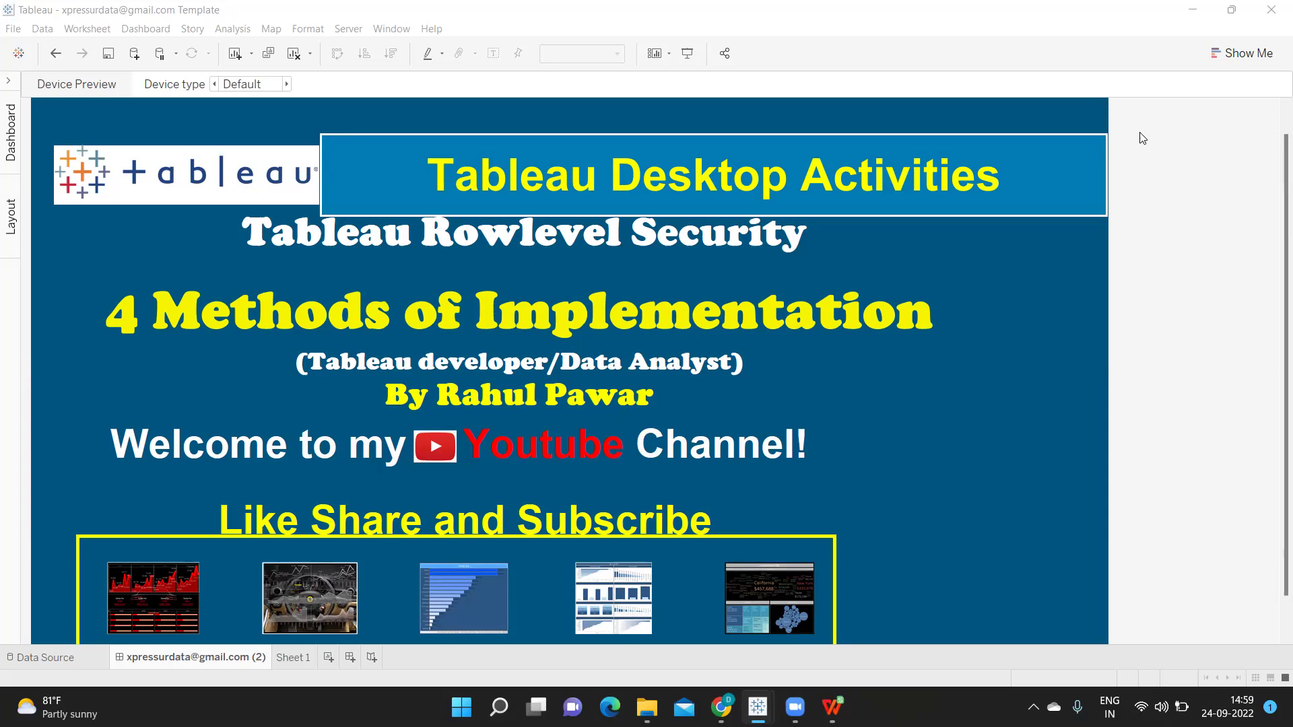
View the Tableau Online site's user list with usernames and site roles, then return to the RLS workbook
{"action": "mouse_move", "coordinate": [757, 707]}
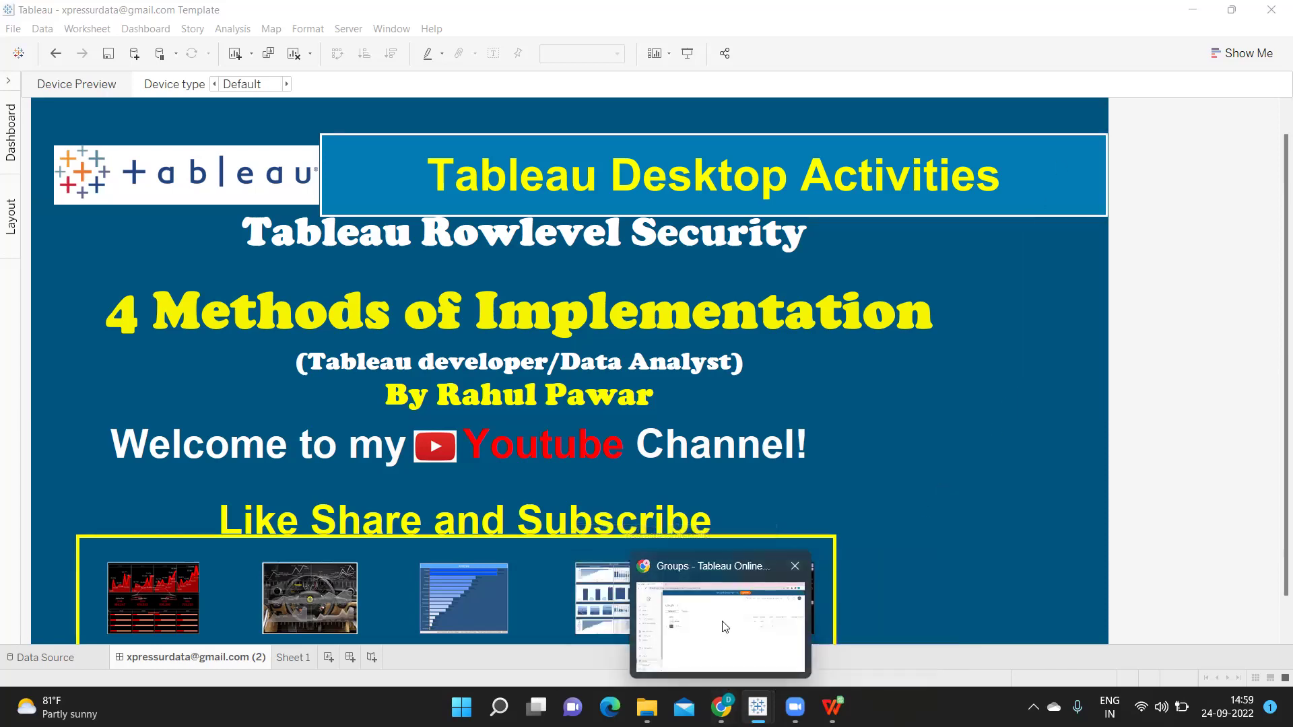
{"action": "left_click", "coordinate": [722, 624]}
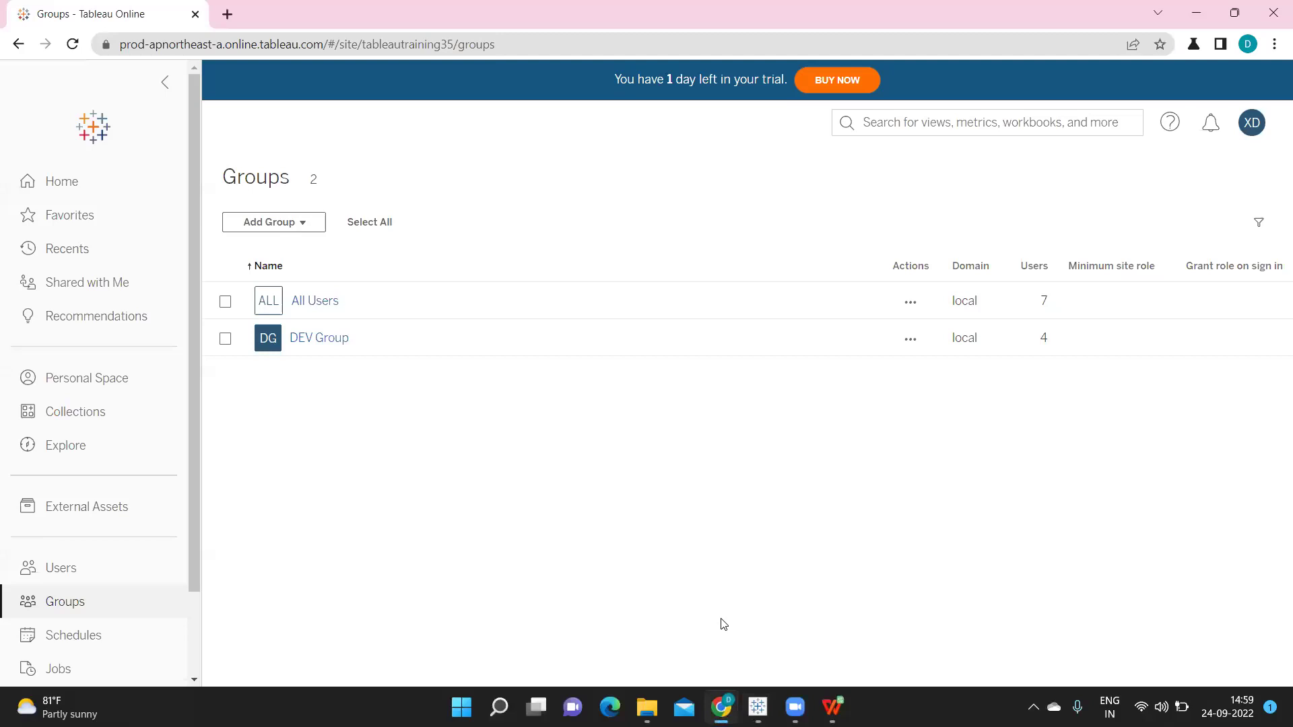
{"action": "left_click", "coordinate": [30, 568]}
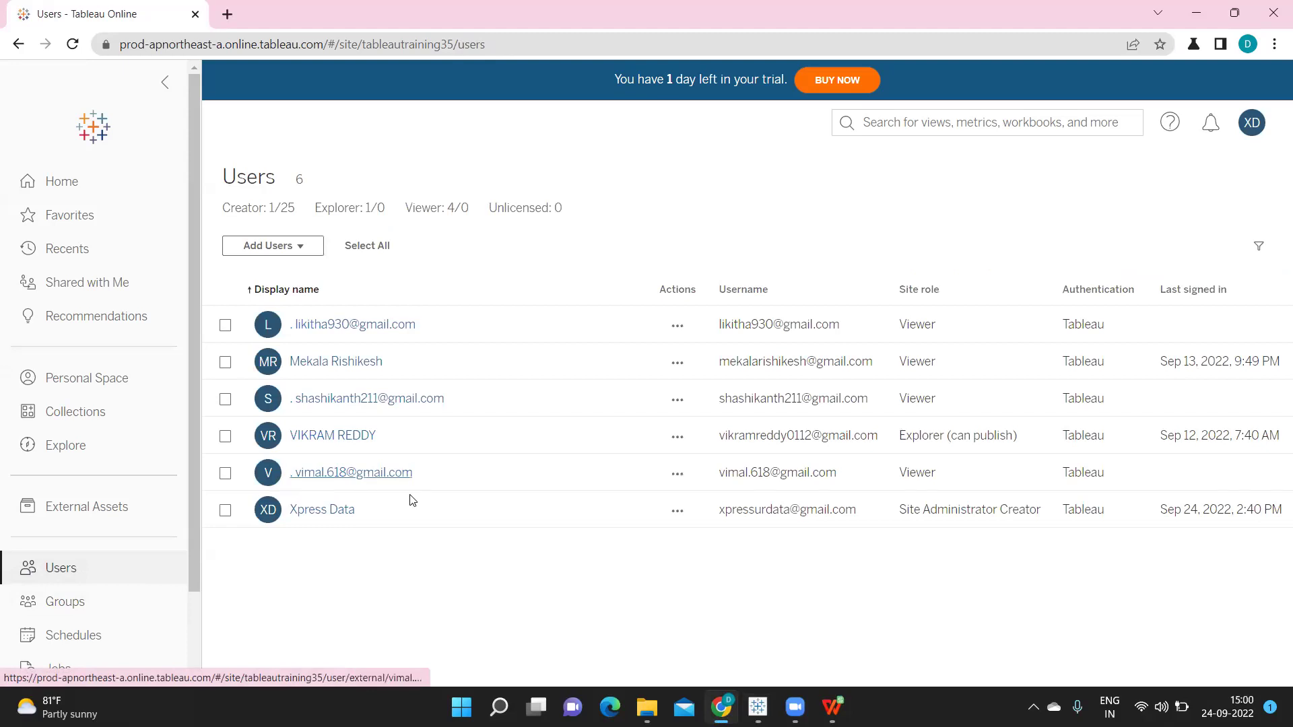
{"action": "mouse_move", "coordinate": [764, 698]}
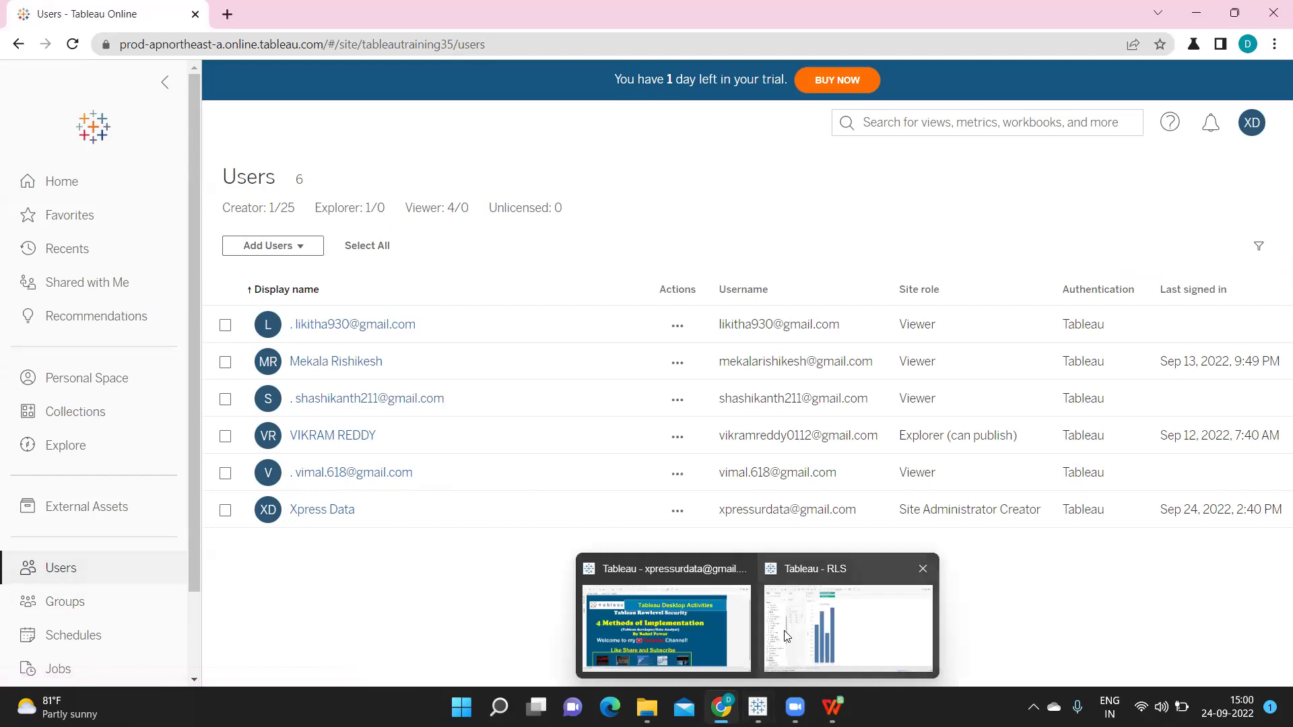
{"action": "left_click", "coordinate": [767, 612]}
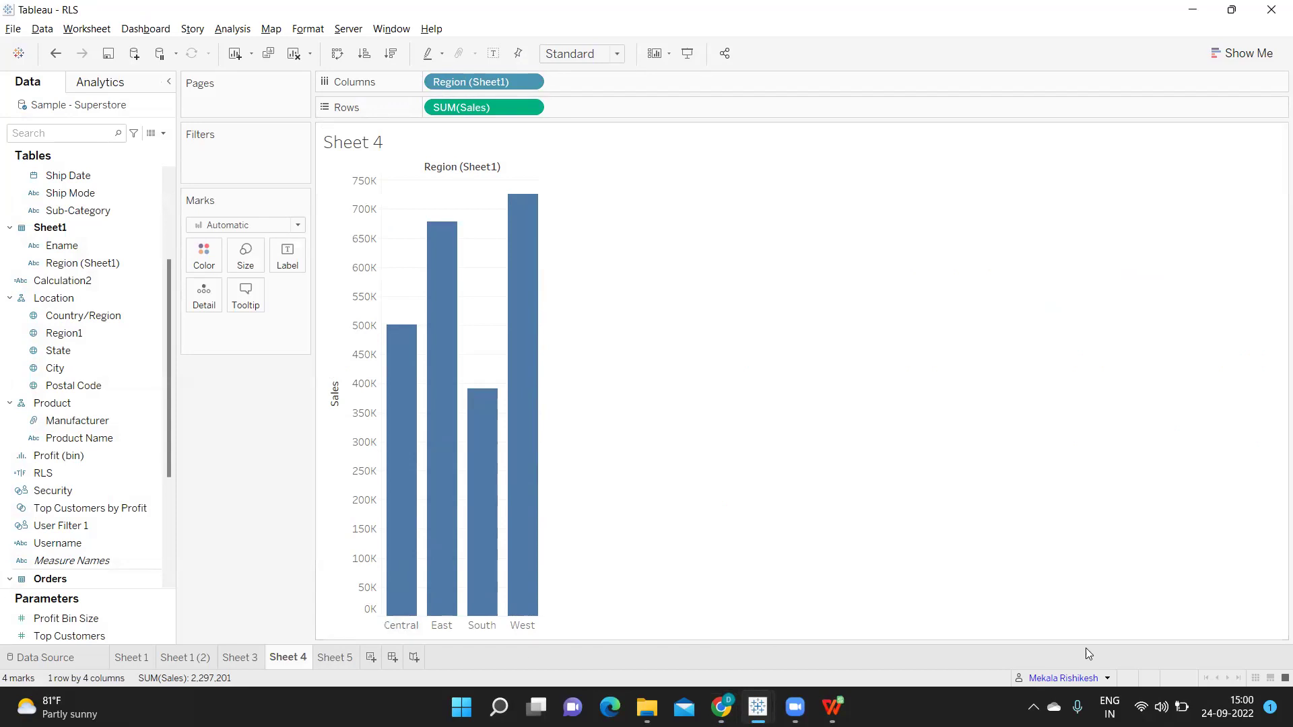
Preview Sheet 4 as the site administrator account in Filter as User
{"action": "left_click", "coordinate": [1107, 679]}
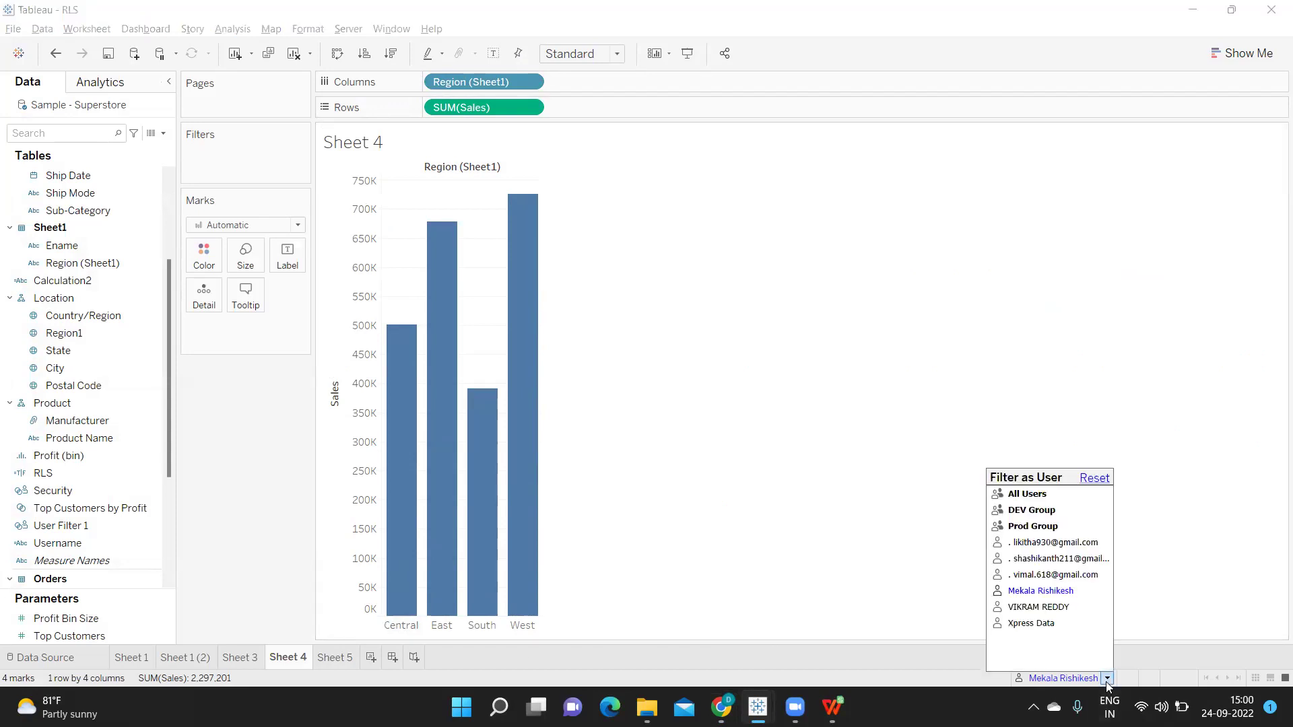
{"action": "left_click", "coordinate": [1037, 624]}
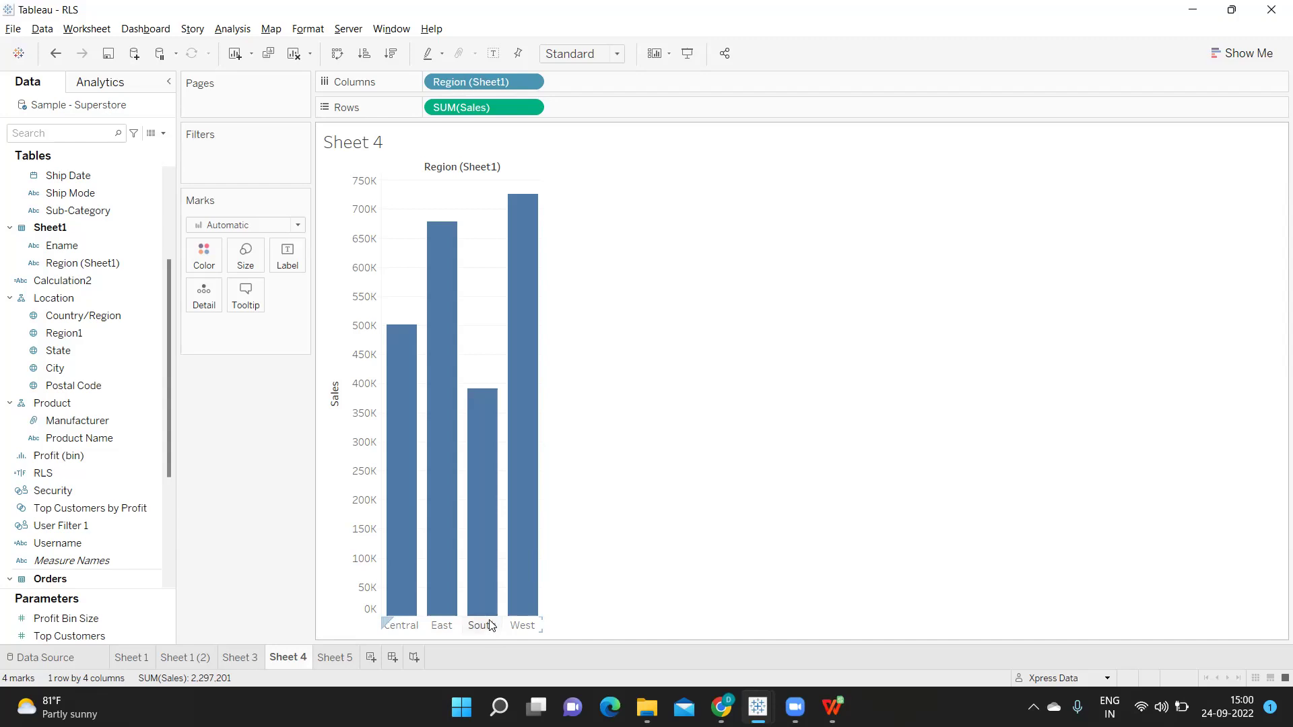
Check the Server menu's sign-in options, then dismiss the menu
{"action": "left_click", "coordinate": [362, 32]}
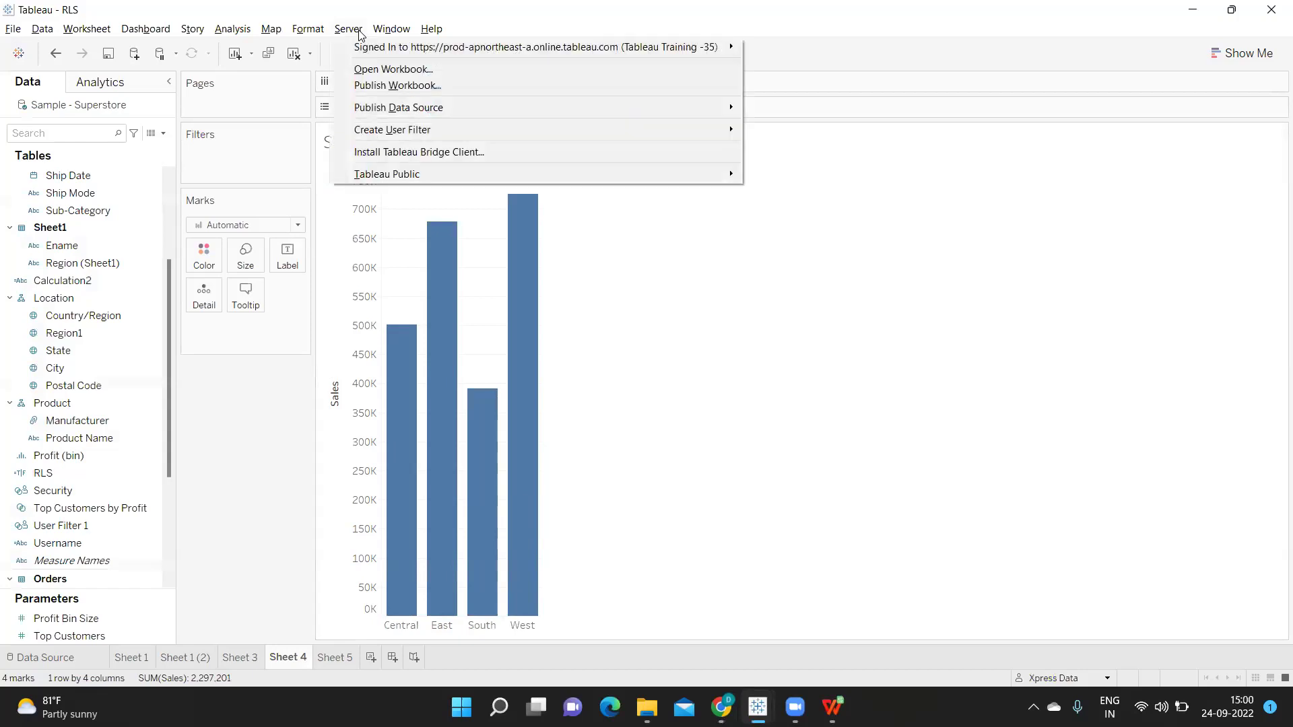
{"action": "mouse_move", "coordinate": [368, 54]}
{"action": "left_click", "coordinate": [907, 373]}
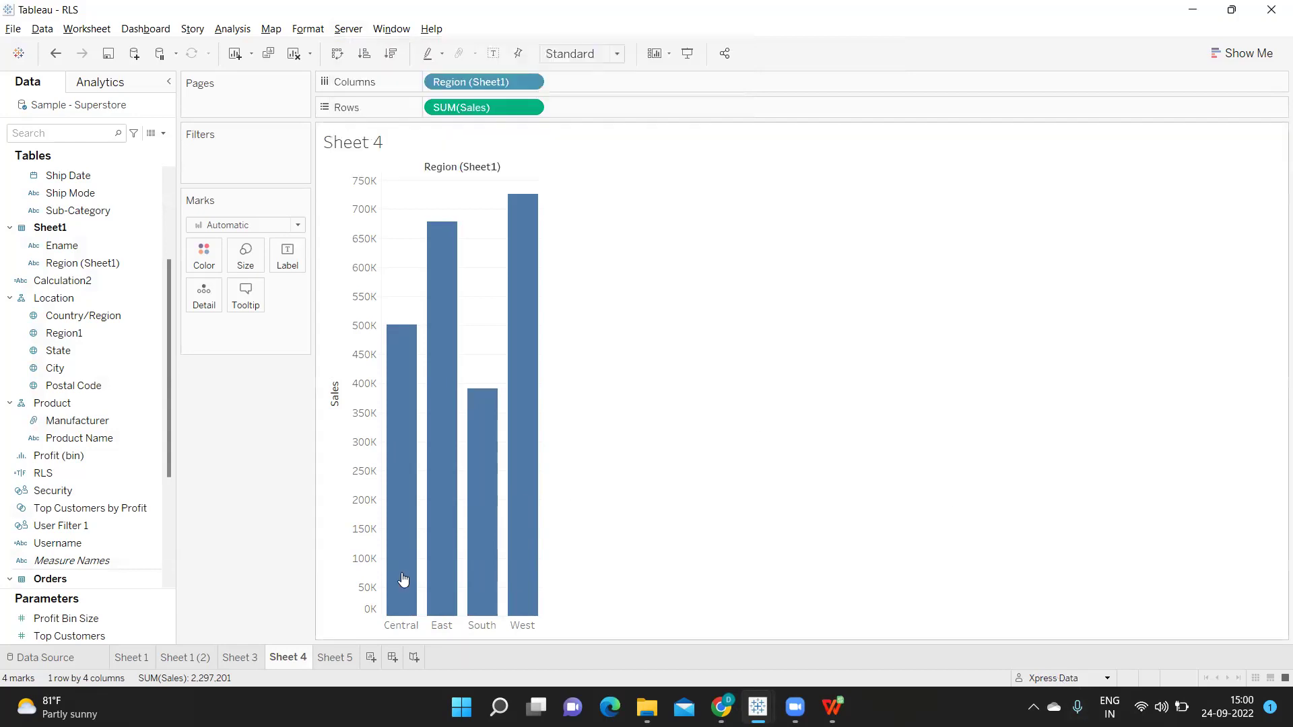
Delete the User Filter 1 and Security sets from the Superstore Data pane
{"action": "left_click", "coordinate": [158, 524]}
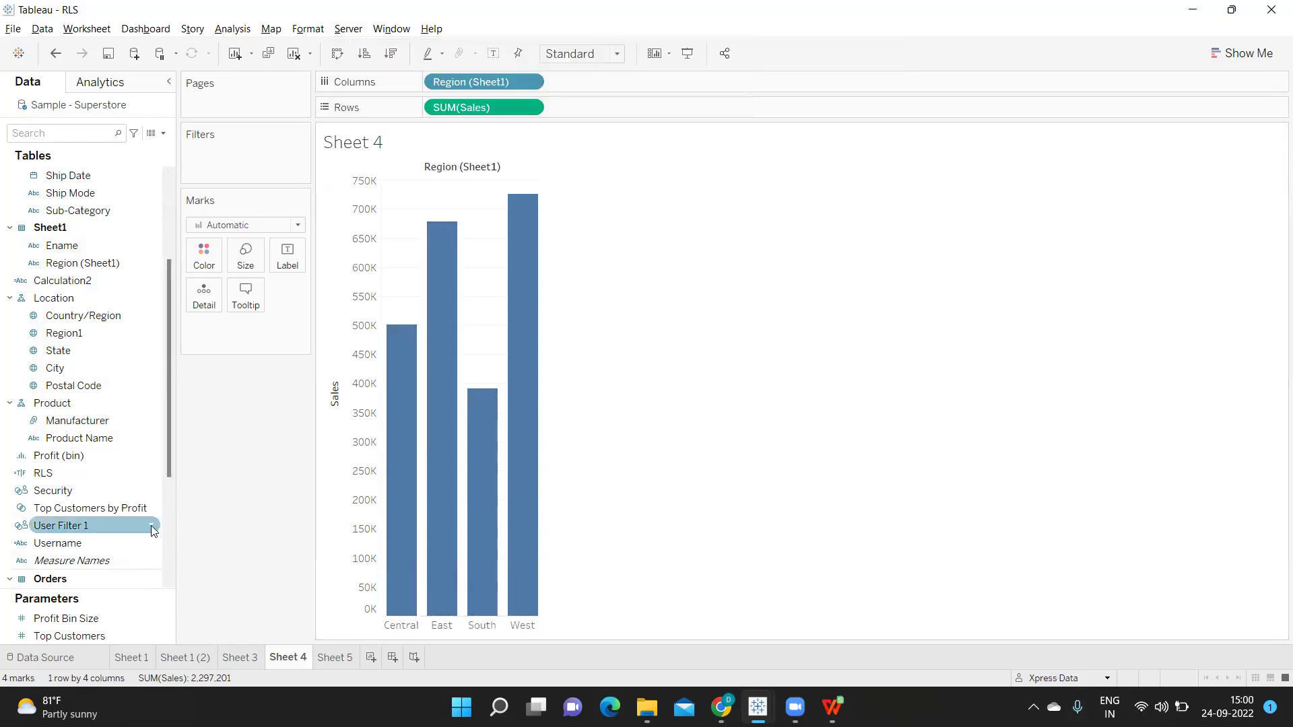
{"action": "right_click", "coordinate": [151, 525]}
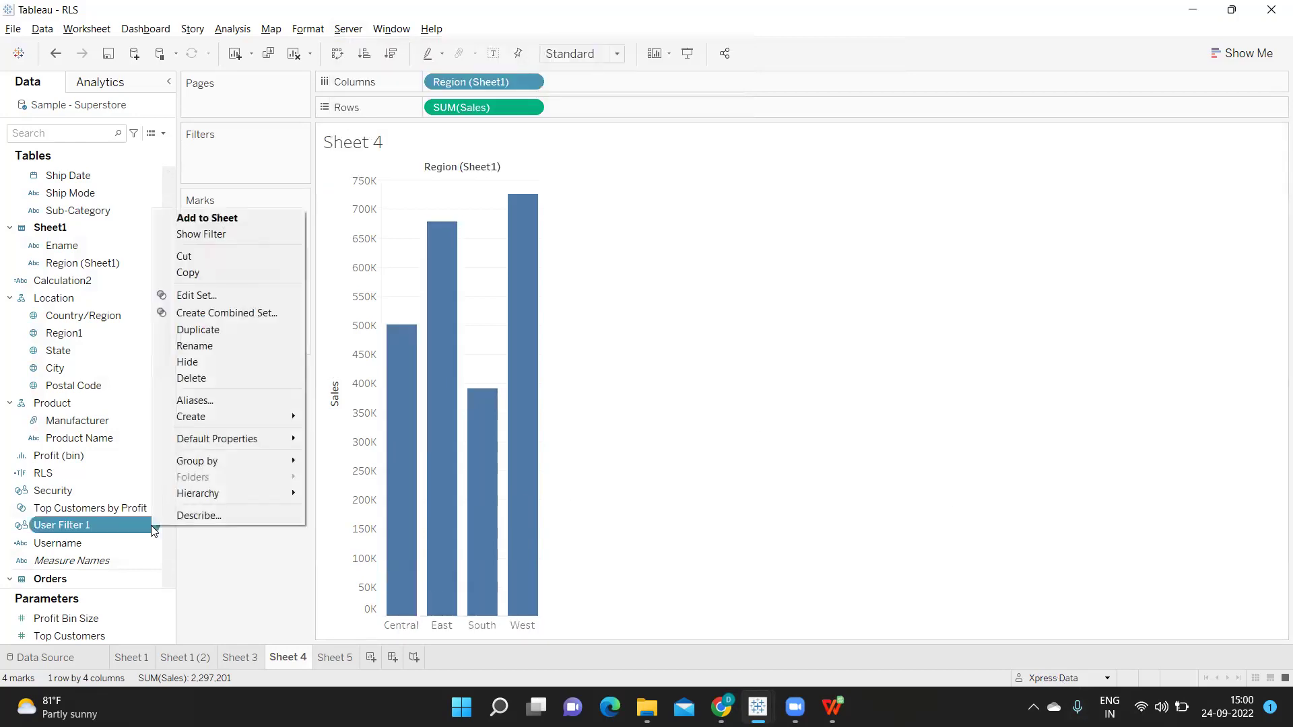
{"action": "left_click", "coordinate": [189, 378]}
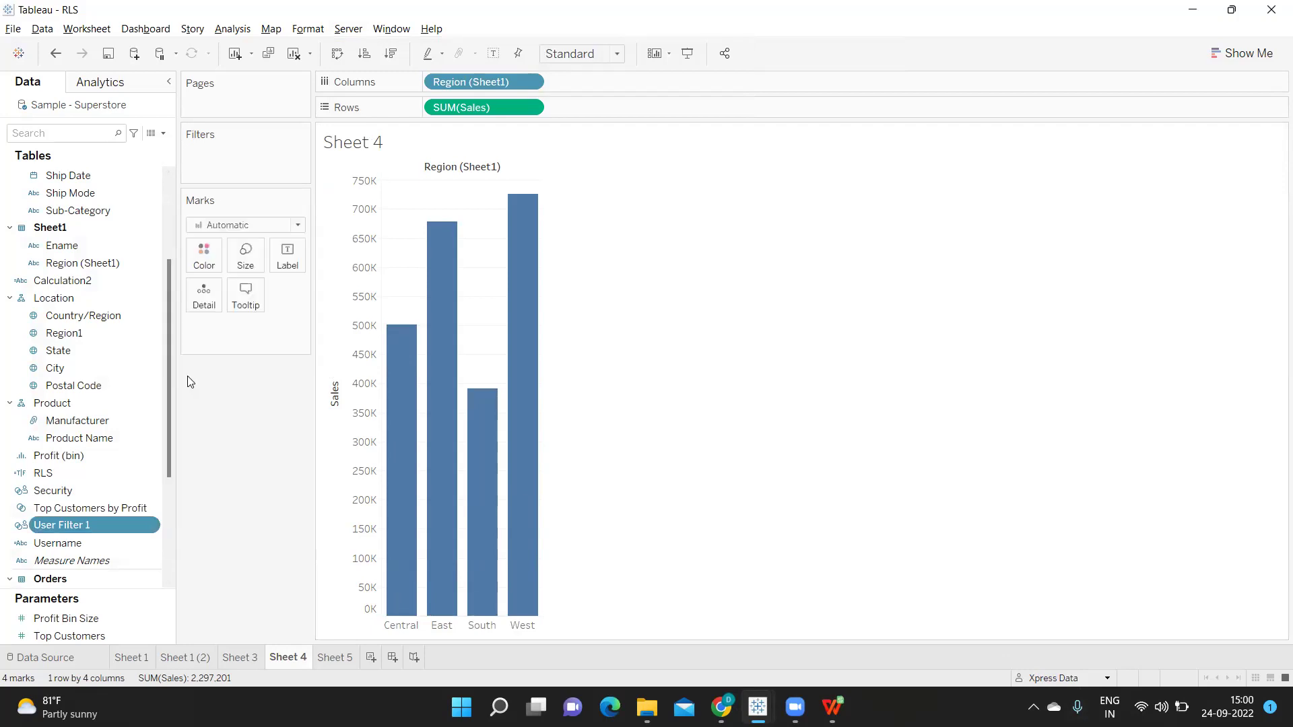
{"action": "right_click", "coordinate": [156, 490]}
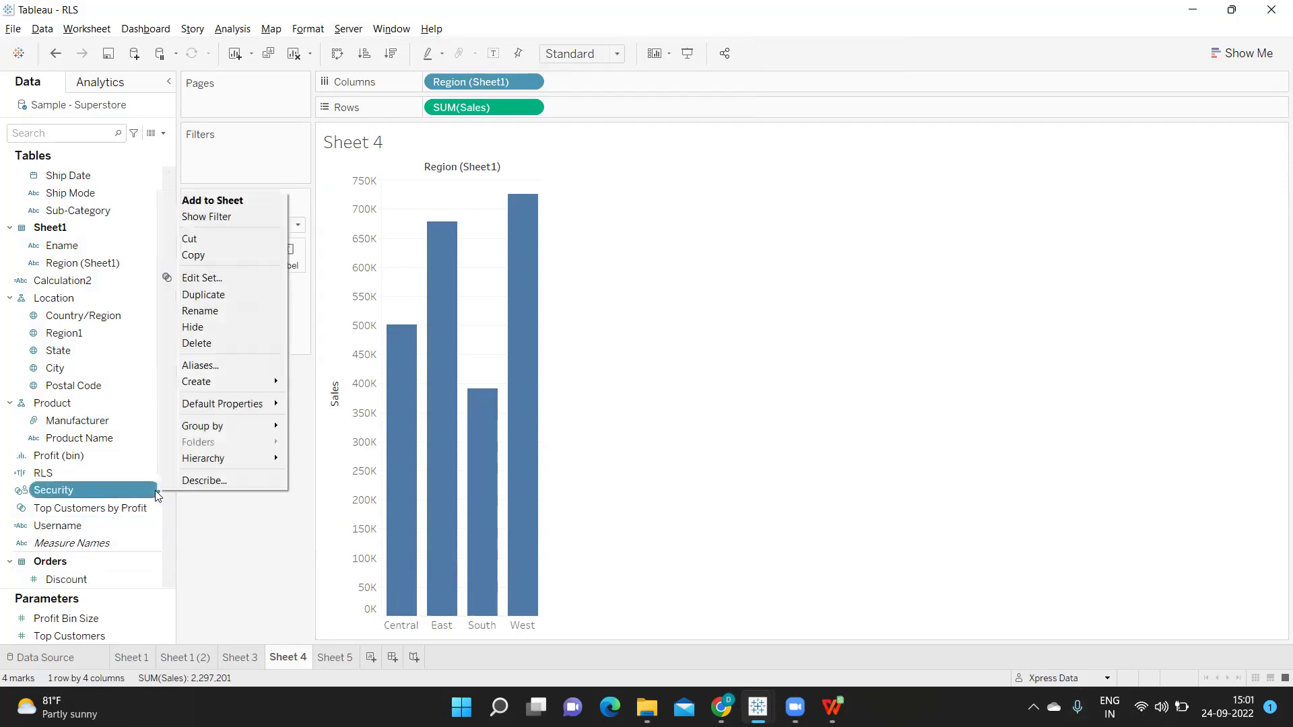
{"action": "left_click", "coordinate": [209, 344]}
{"action": "left_click", "coordinate": [348, 29]}
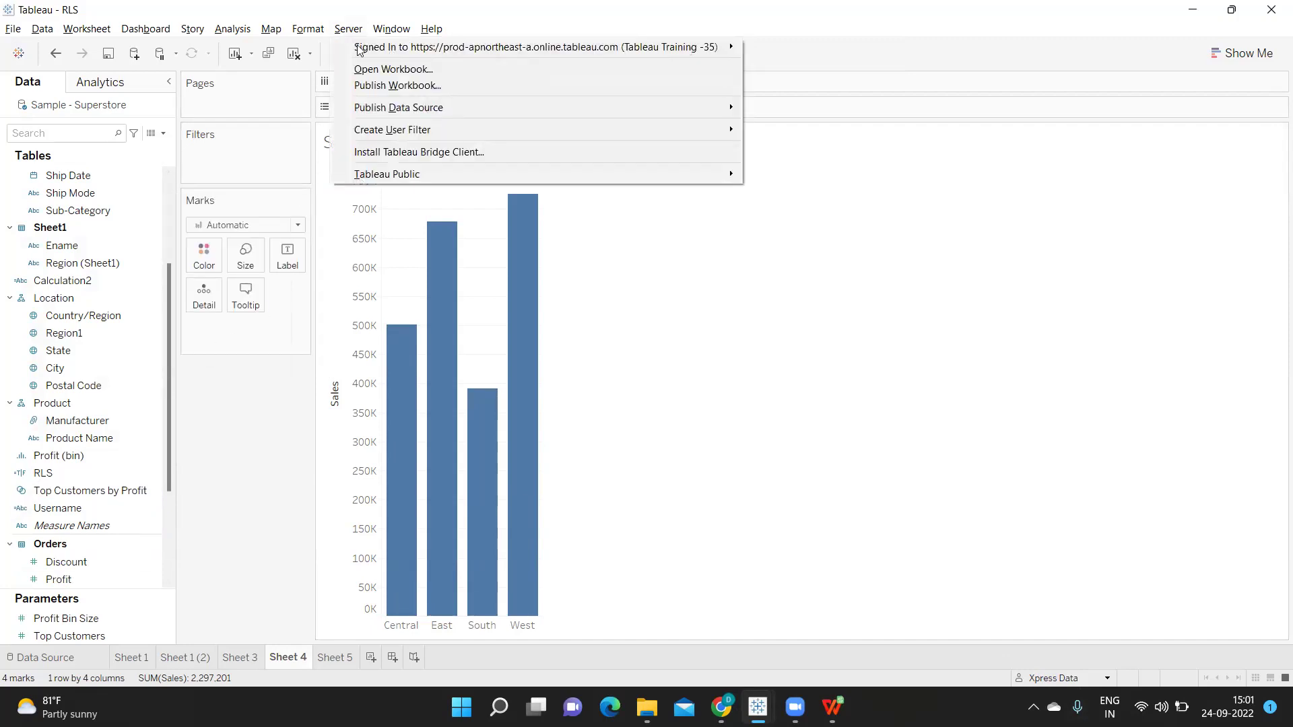
Start a Region (Sheet1) user filter, expand Prod Group, dismiss the error, and cancel it
{"action": "mouse_move", "coordinate": [389, 129]}
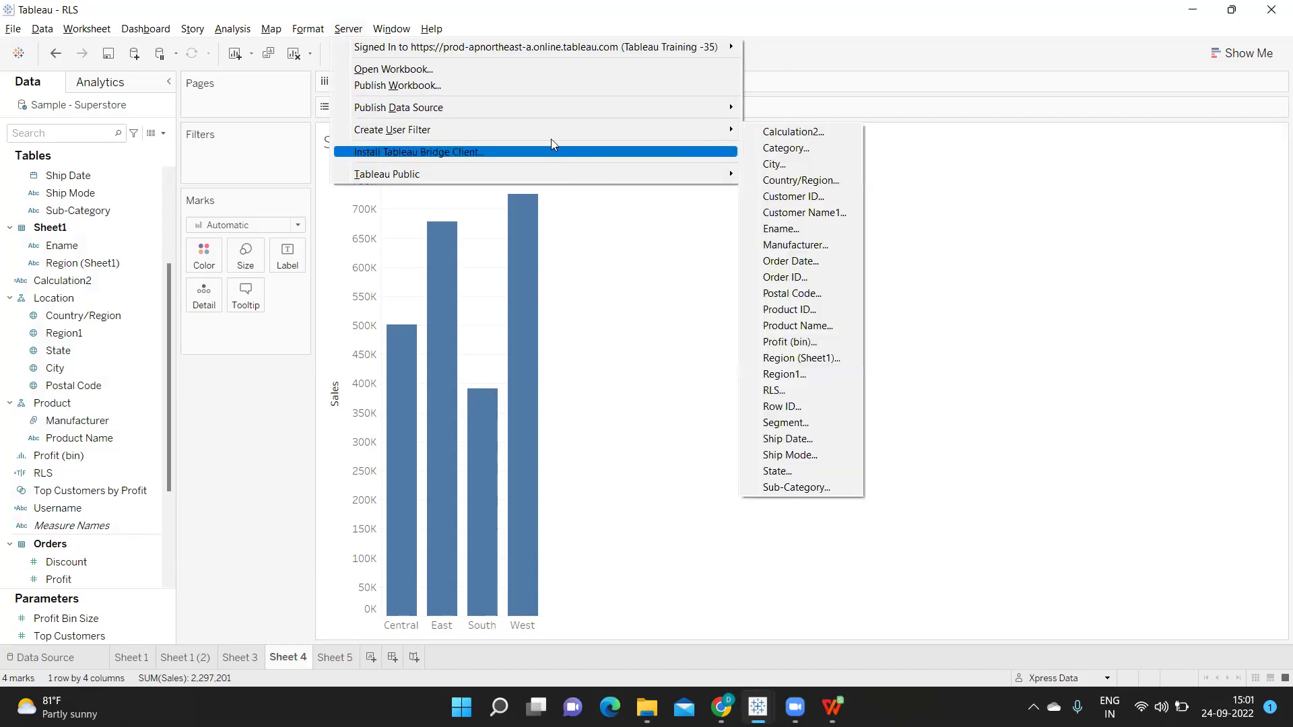
{"action": "mouse_move", "coordinate": [564, 129]}
{"action": "left_click", "coordinate": [793, 359]}
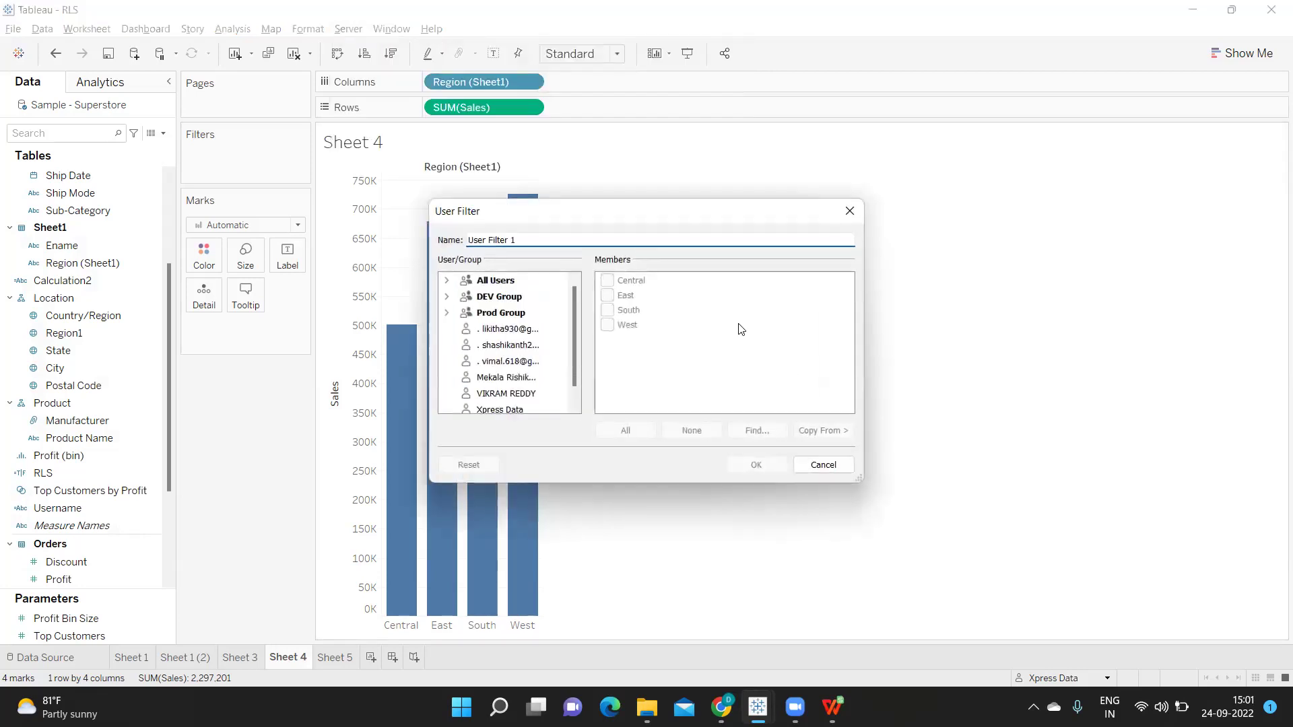
{"action": "left_click", "coordinate": [504, 329]}
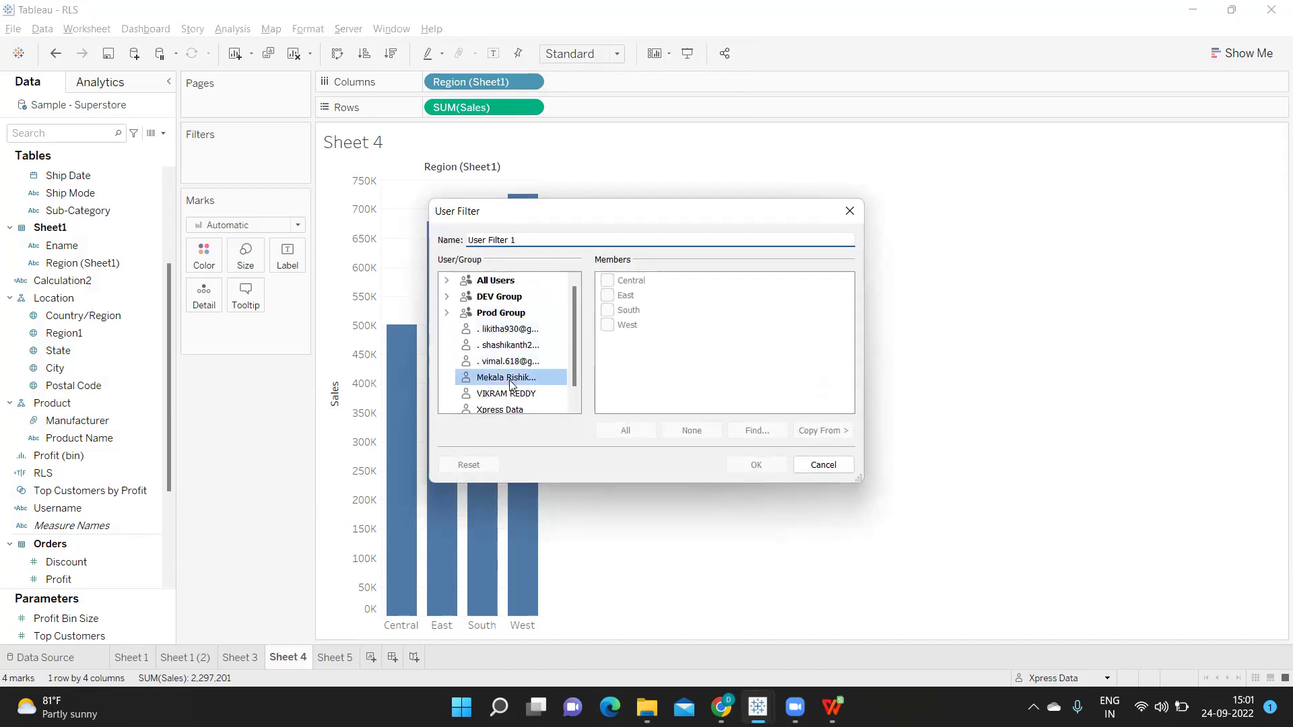
{"action": "scroll", "coordinate": [519, 381], "scroll_direction": "down", "scroll_amount": 1}
{"action": "scroll", "coordinate": [518, 380], "scroll_direction": "up", "scroll_amount": 1}
{"action": "left_click", "coordinate": [447, 313]}
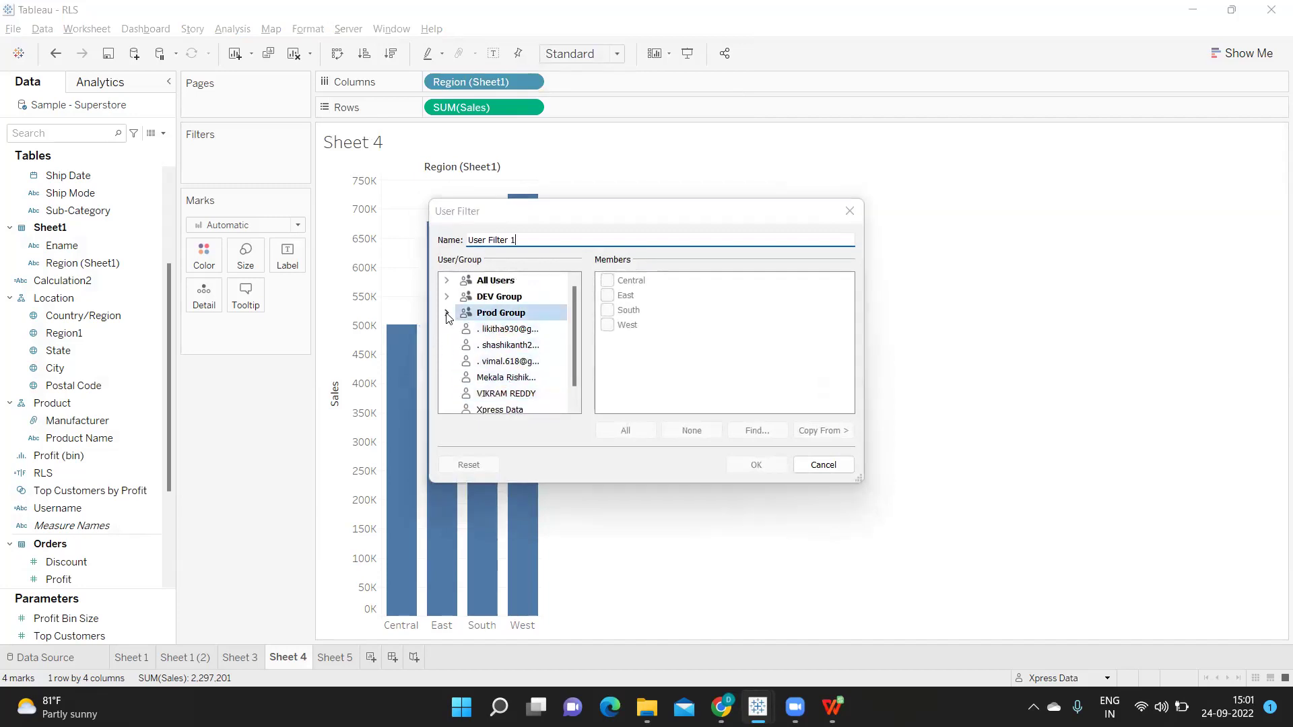
{"action": "left_click", "coordinate": [793, 266]}
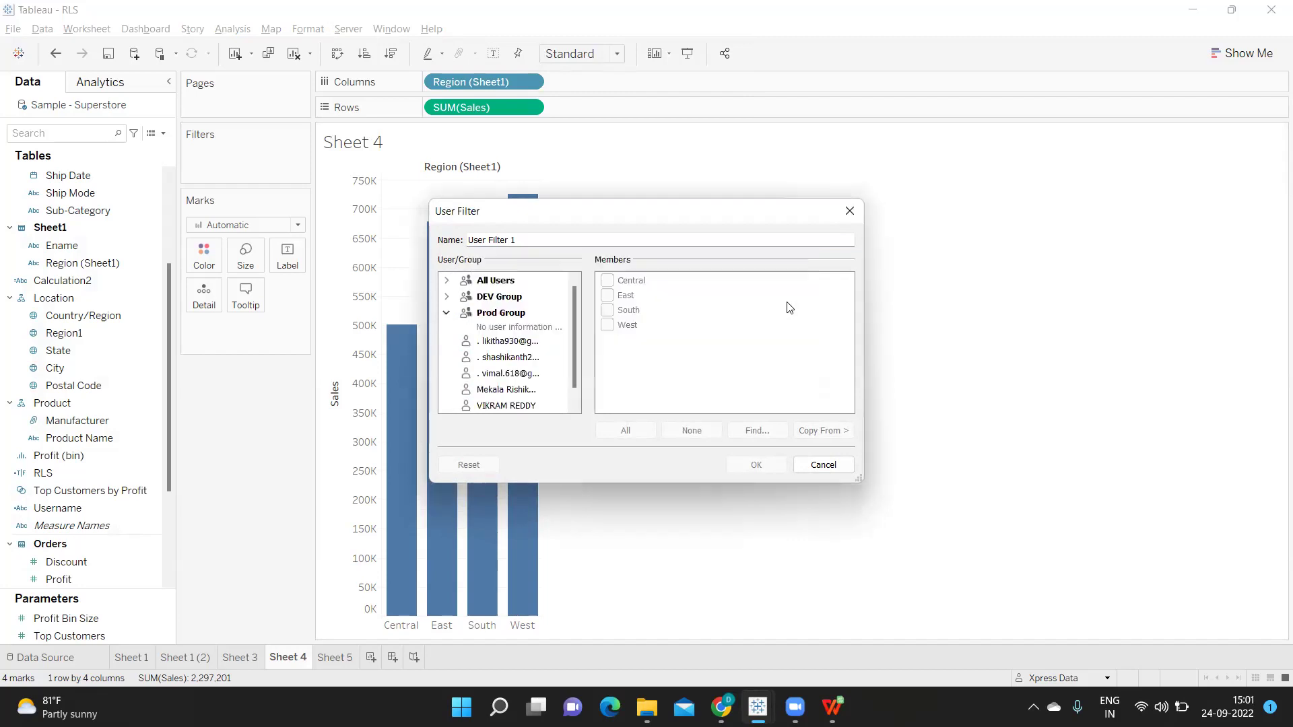
{"action": "left_click", "coordinate": [822, 466]}
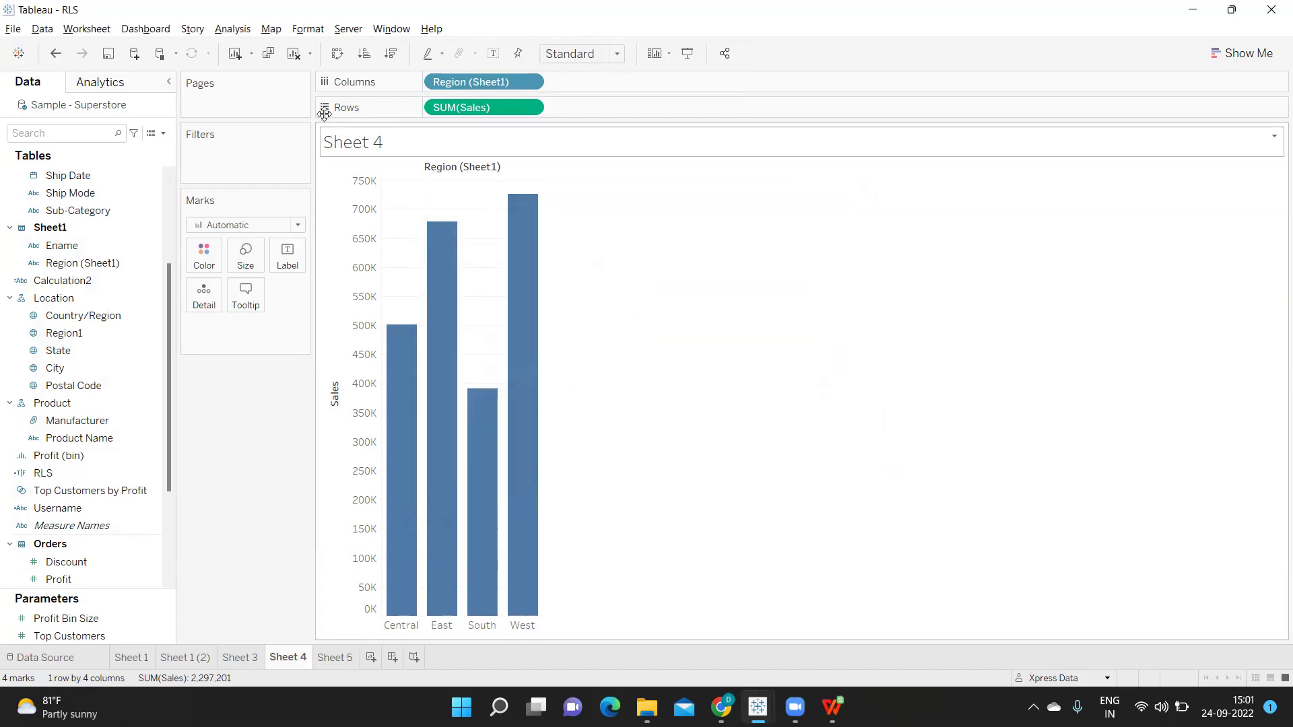
Sign out of the Tableau Online site
{"action": "left_click", "coordinate": [346, 29]}
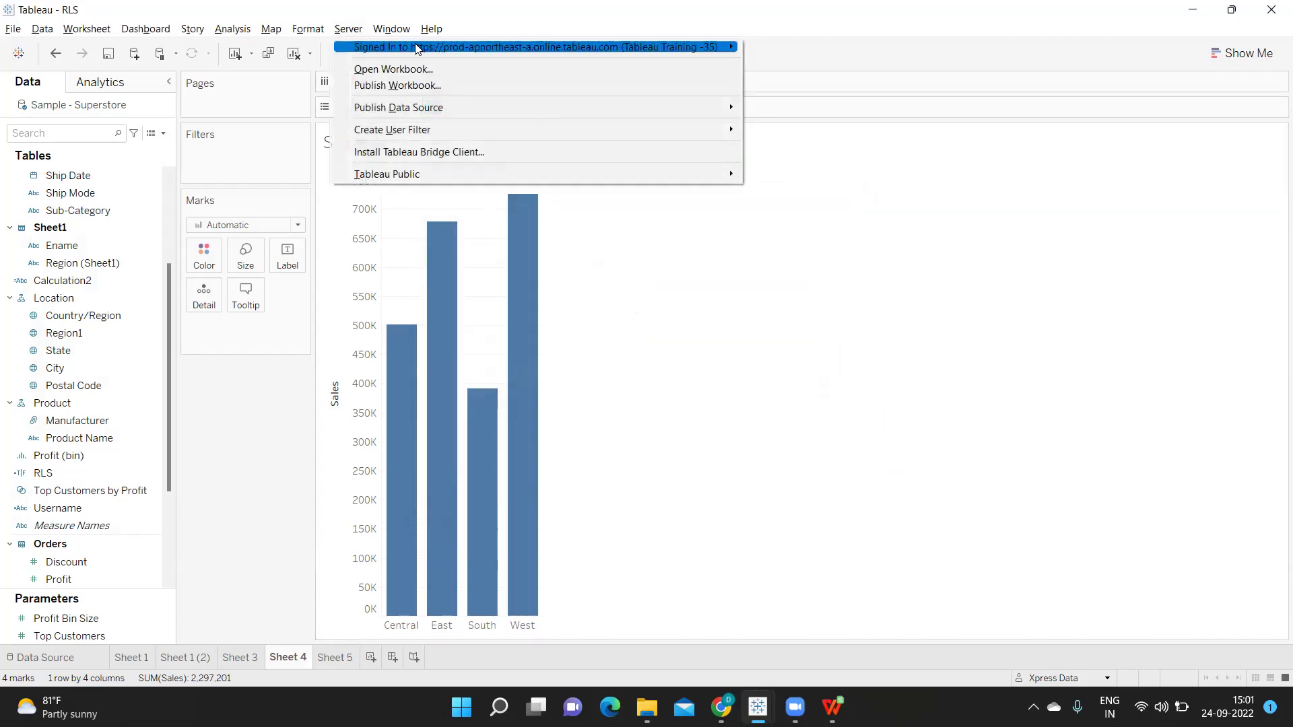
{"action": "mouse_move", "coordinate": [728, 47]}
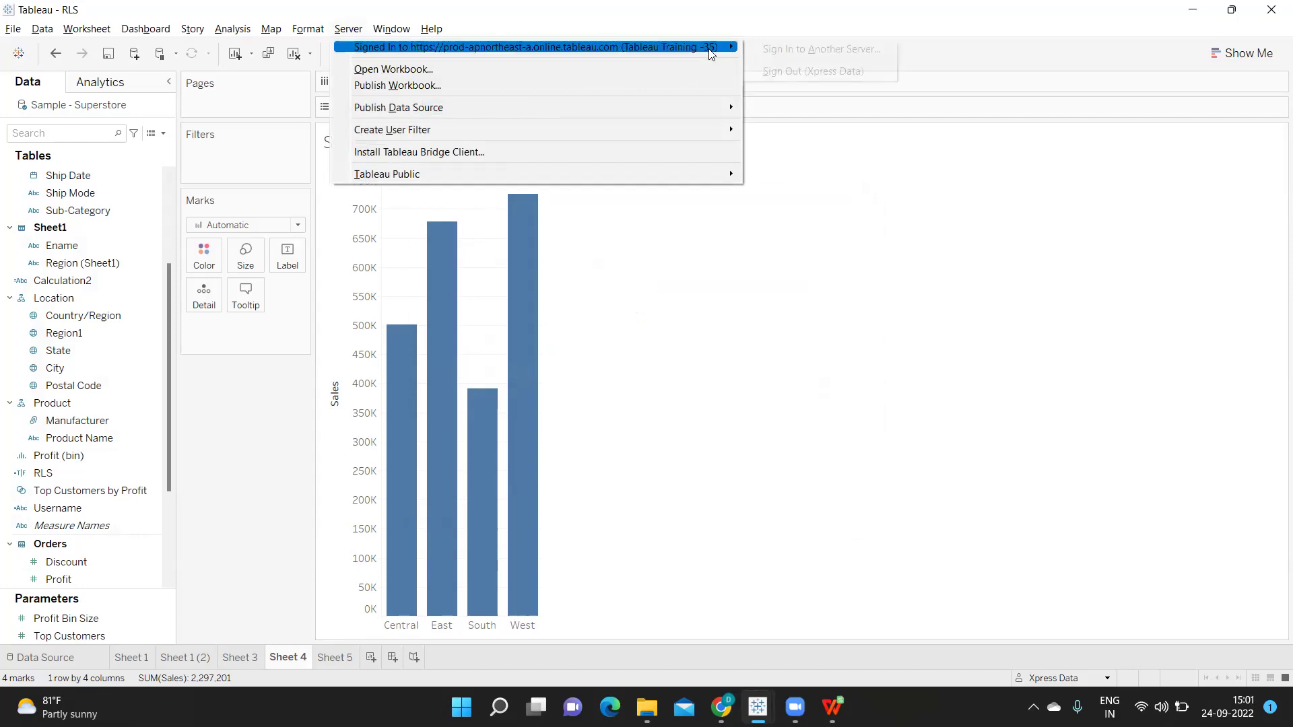
{"action": "left_click", "coordinate": [792, 72]}
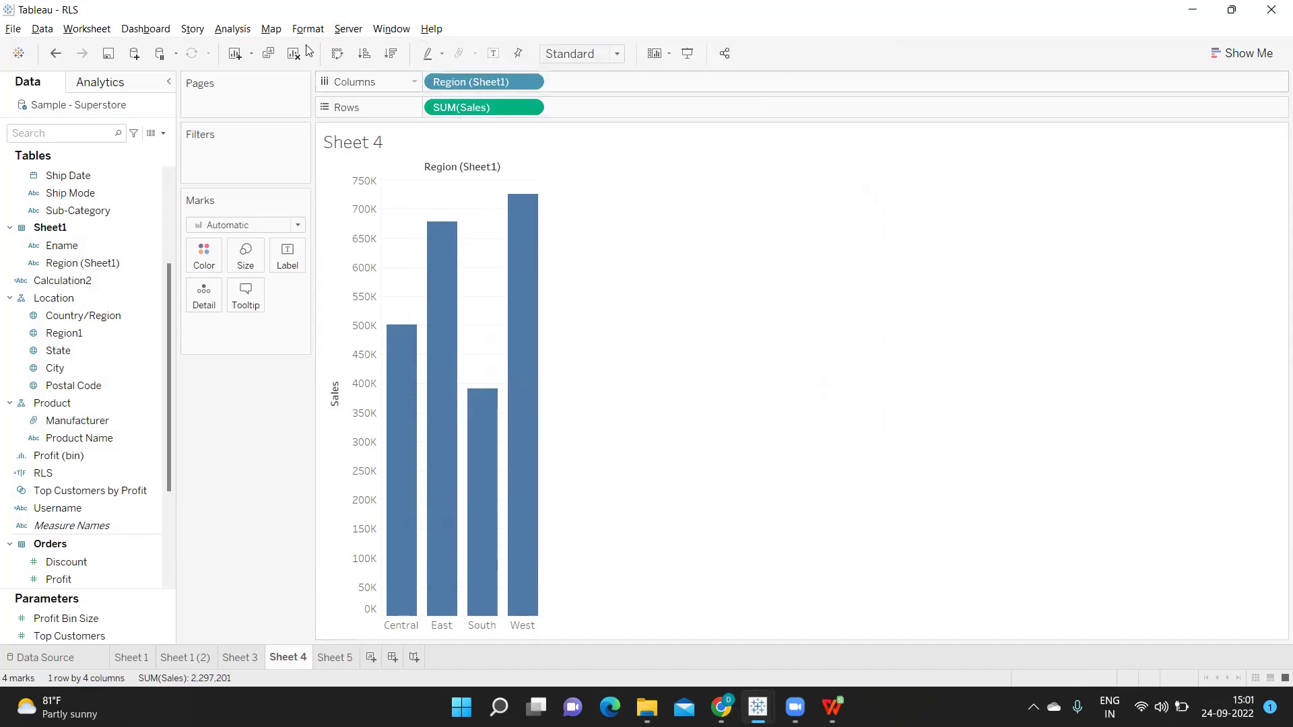
Sign back in to Tableau Cloud with the account e-mail and password
{"action": "left_click", "coordinate": [346, 28]}
{"action": "left_click", "coordinate": [378, 45]}
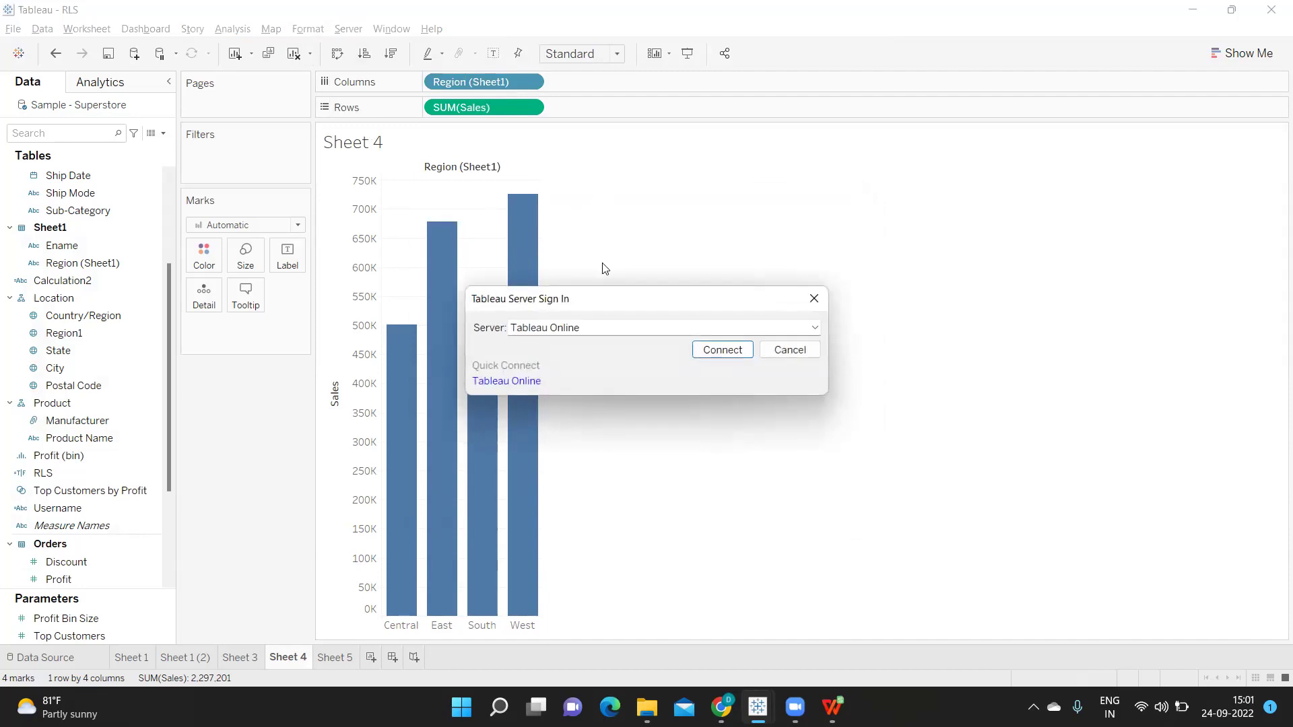
{"action": "left_click", "coordinate": [713, 351]}
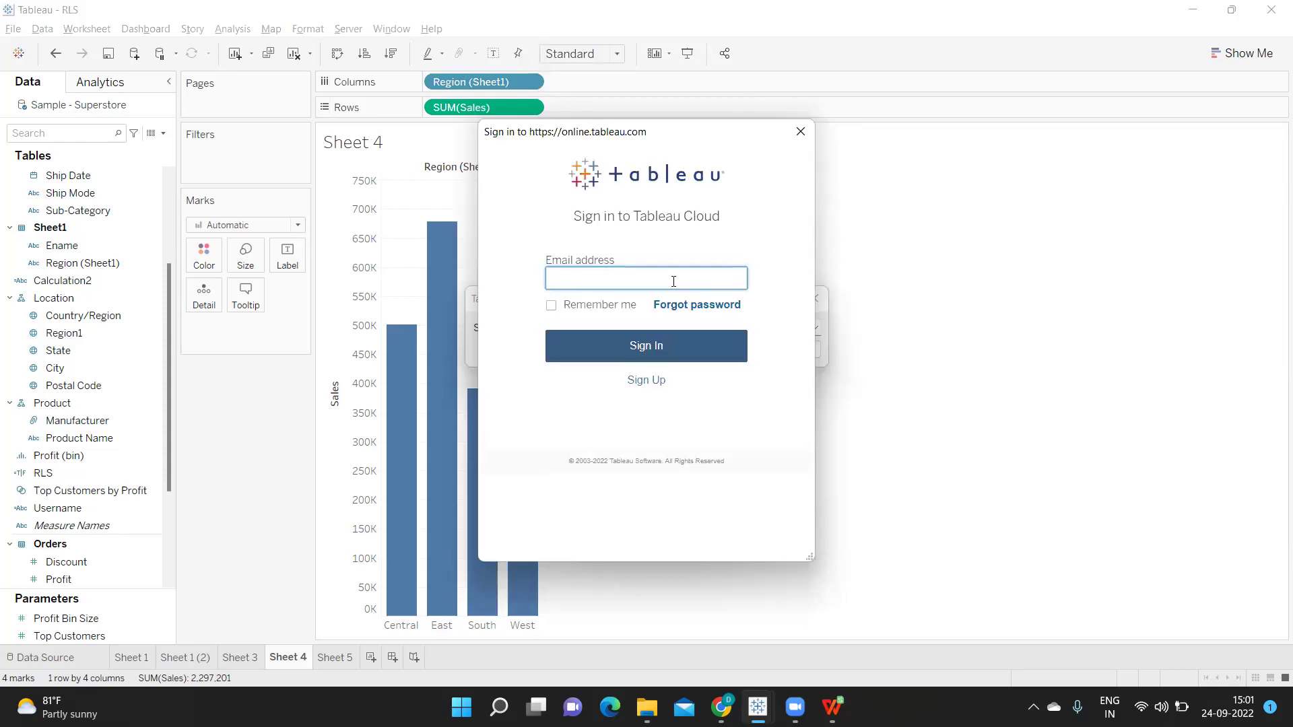
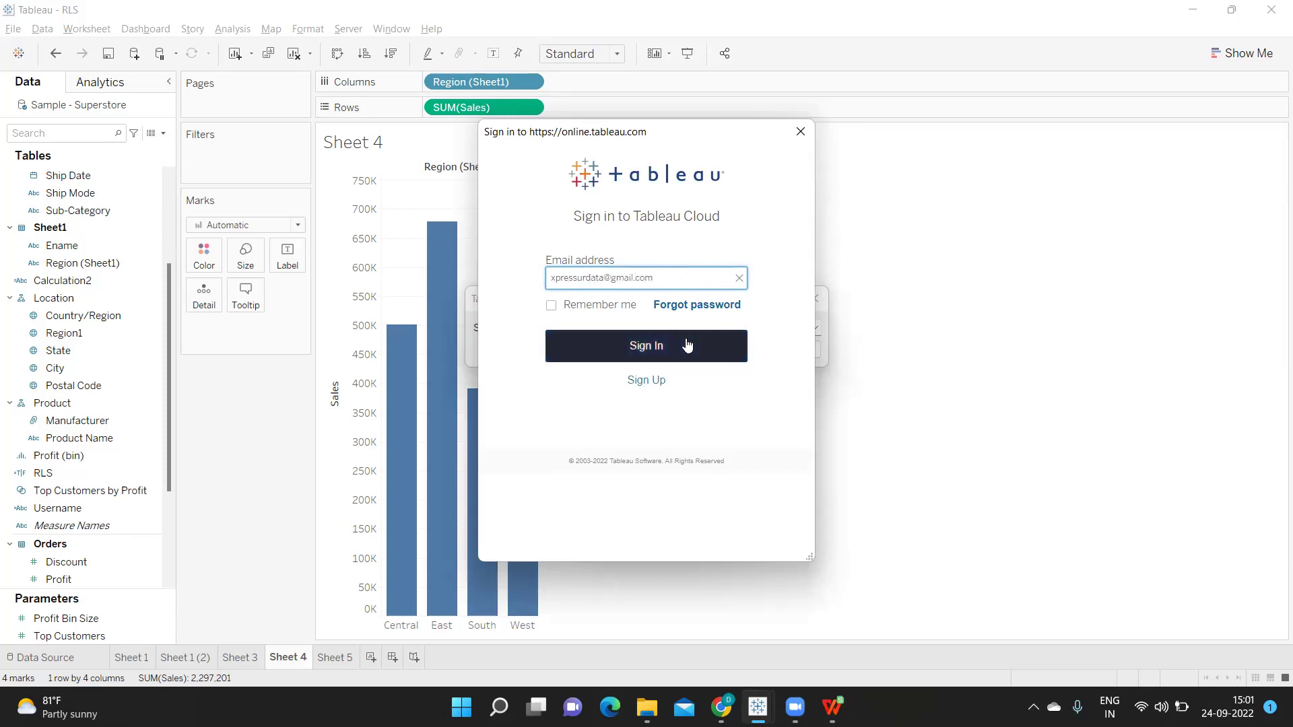
{"action": "left_click", "coordinate": [683, 345]}
{"action": "left_click", "coordinate": [595, 318]}
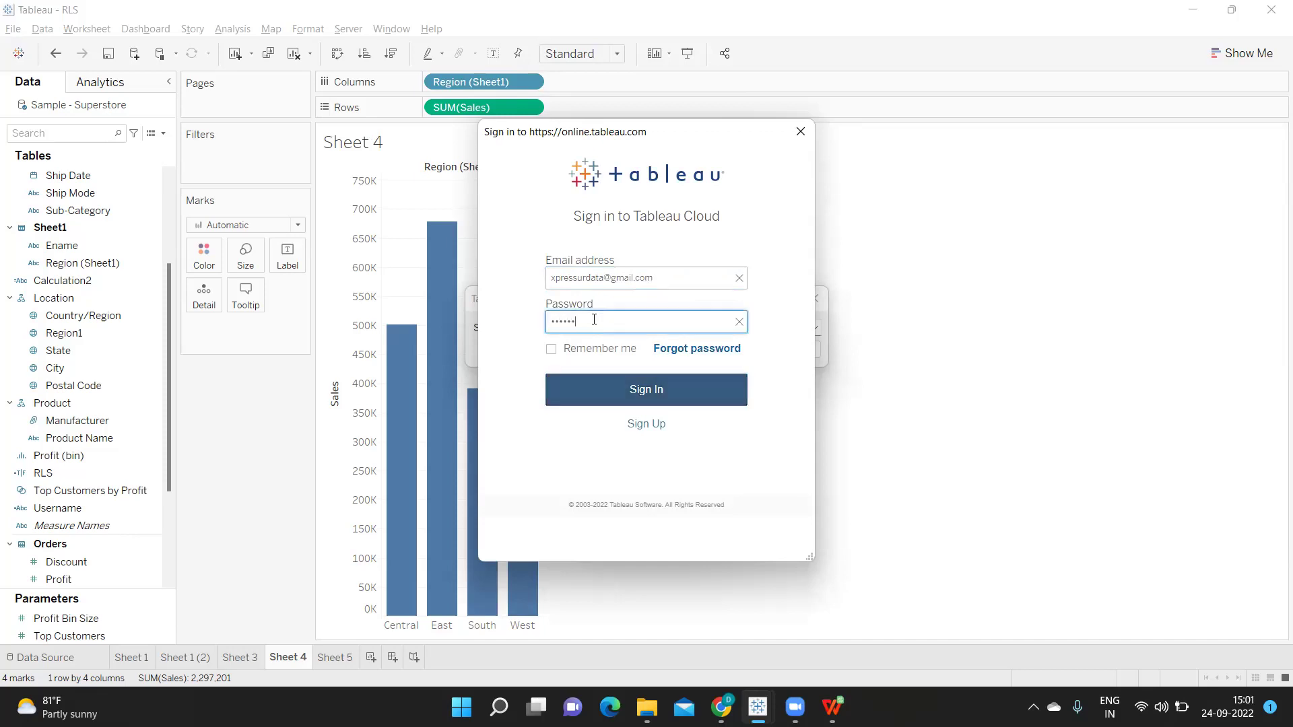
{"action": "key", "text": "Return"}
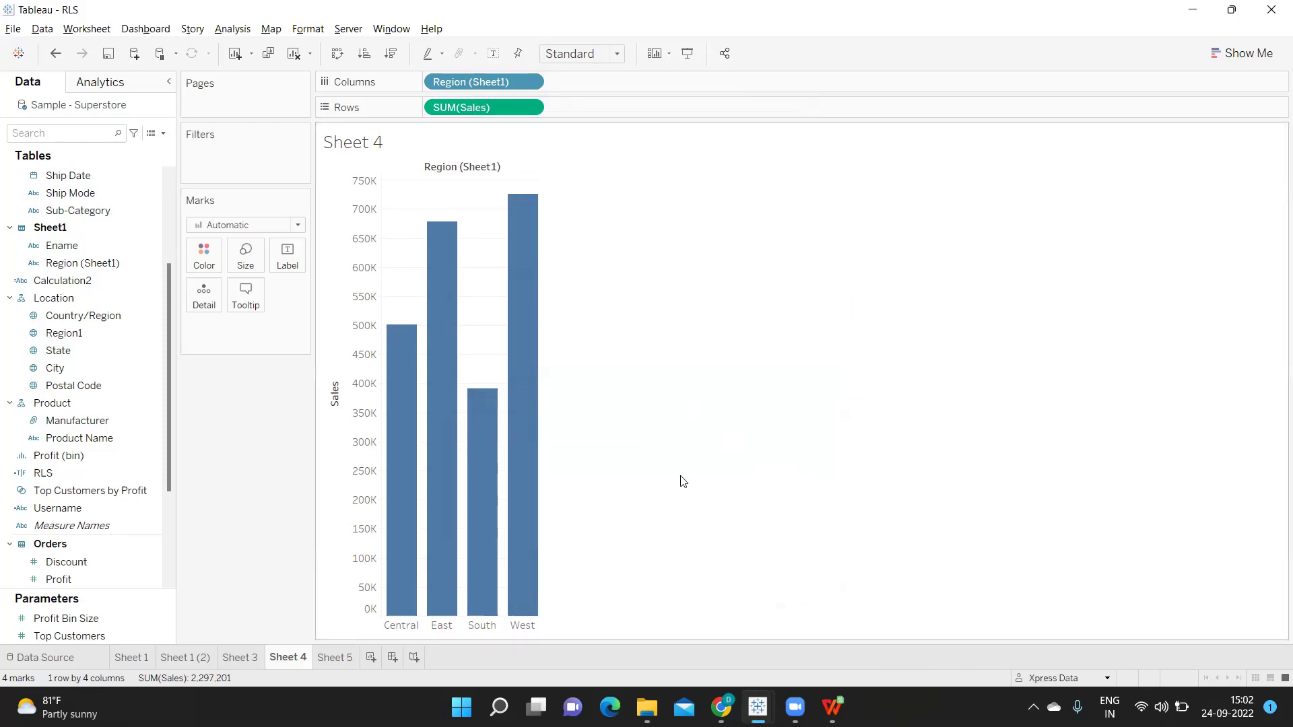
Start a Region (Sheet1) user filter giving the signed-in account Central and East
{"action": "left_click", "coordinate": [353, 30]}
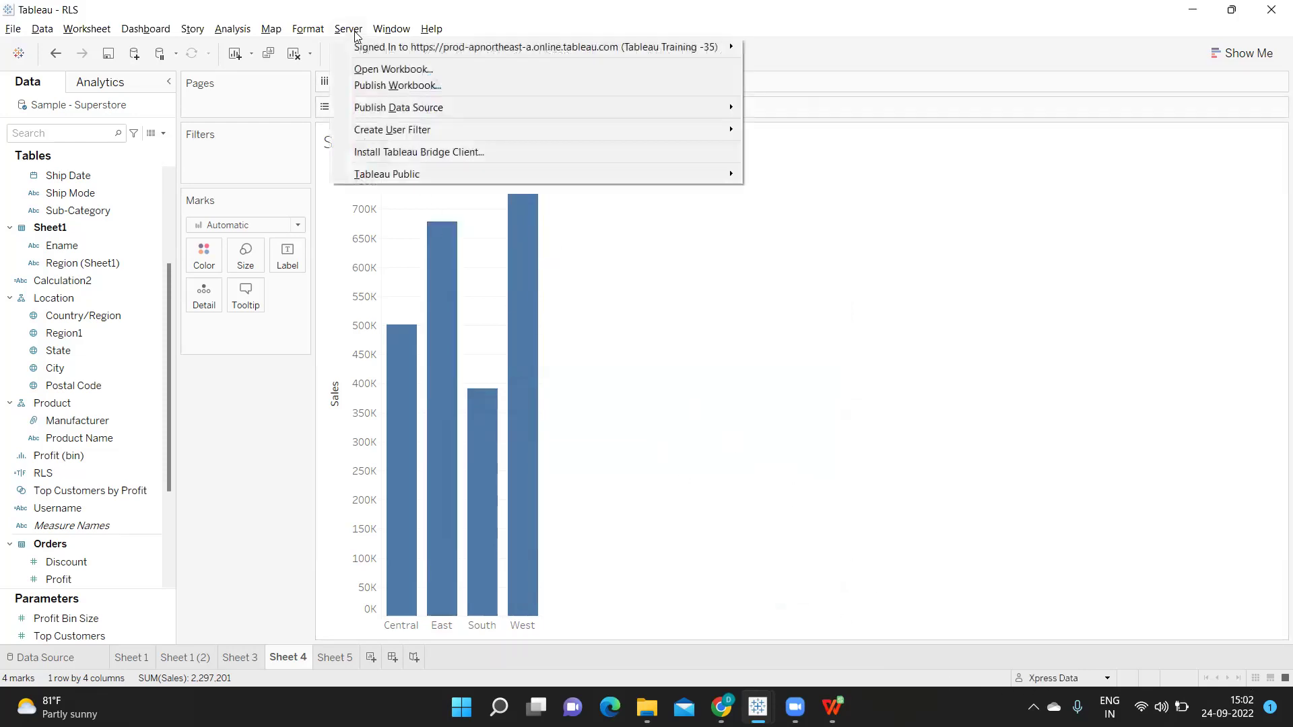
{"action": "mouse_move", "coordinate": [390, 128]}
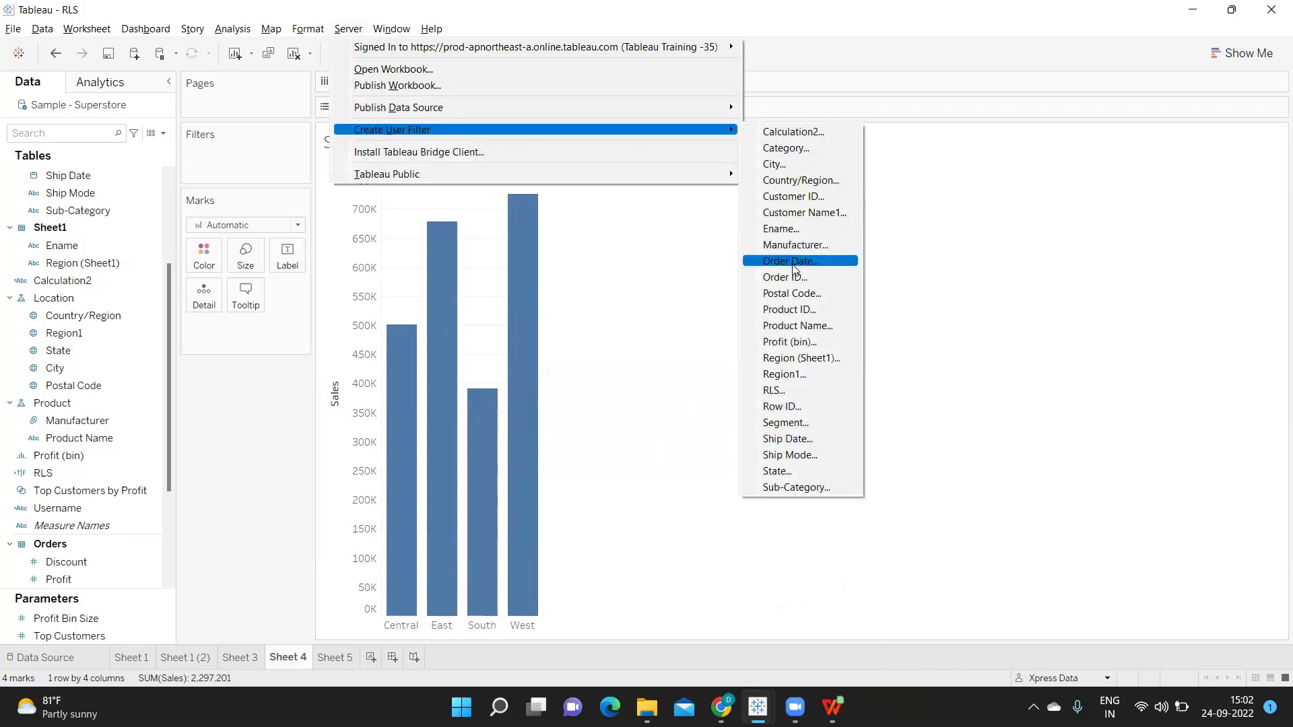
{"action": "left_click", "coordinate": [784, 360]}
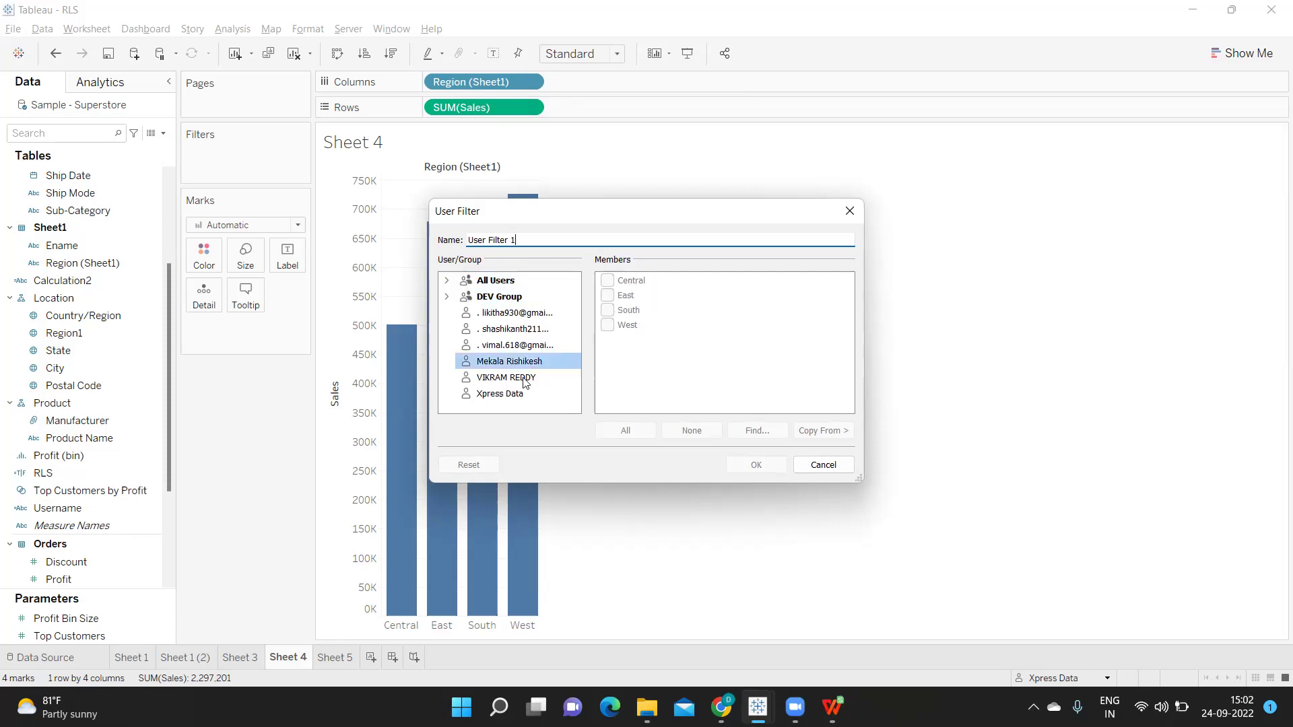
{"action": "left_click", "coordinate": [500, 395]}
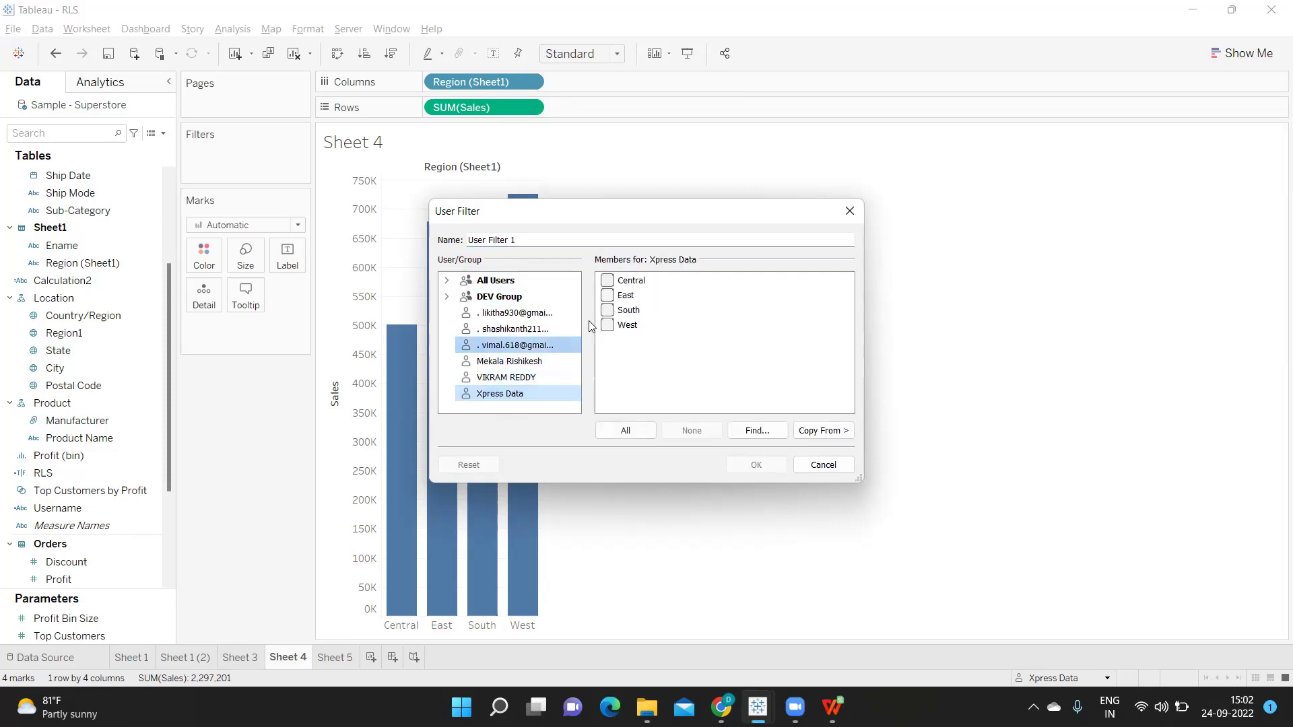
{"action": "left_click", "coordinate": [610, 282]}
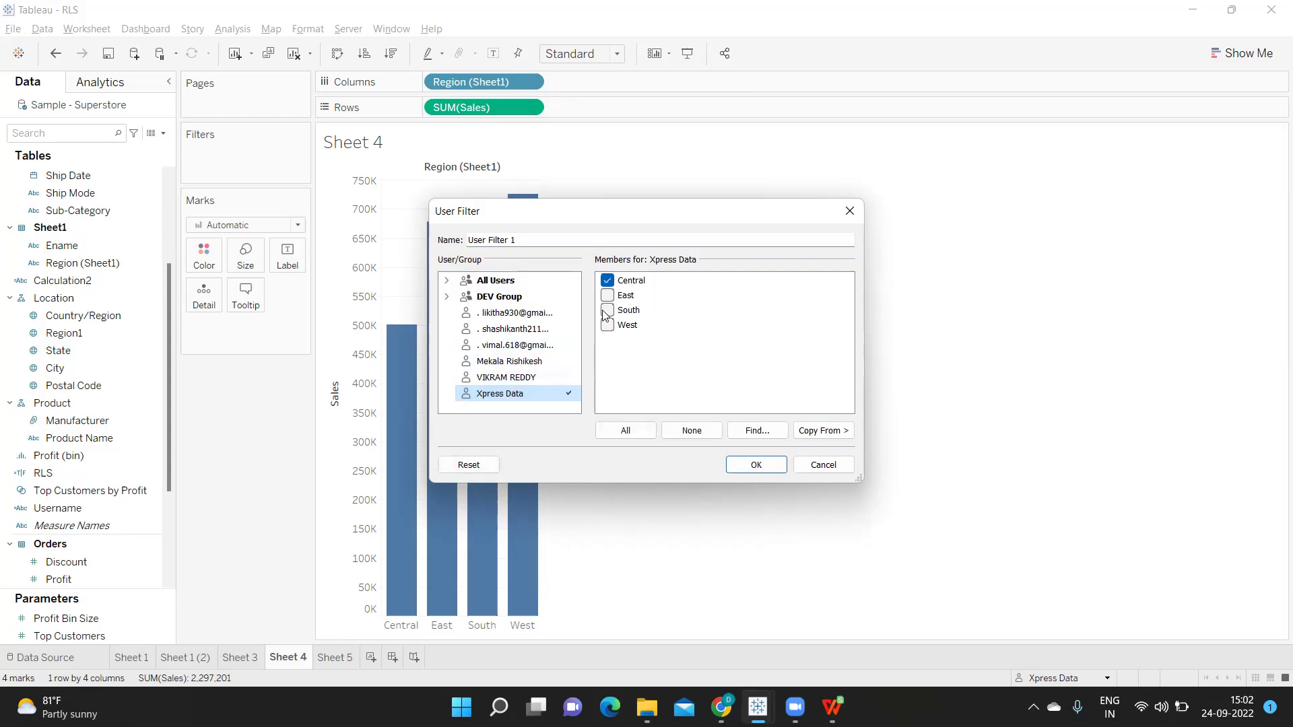
{"action": "left_click", "coordinate": [607, 296]}
Allow the next user South and West, and another user all four regions
{"action": "left_click", "coordinate": [509, 362]}
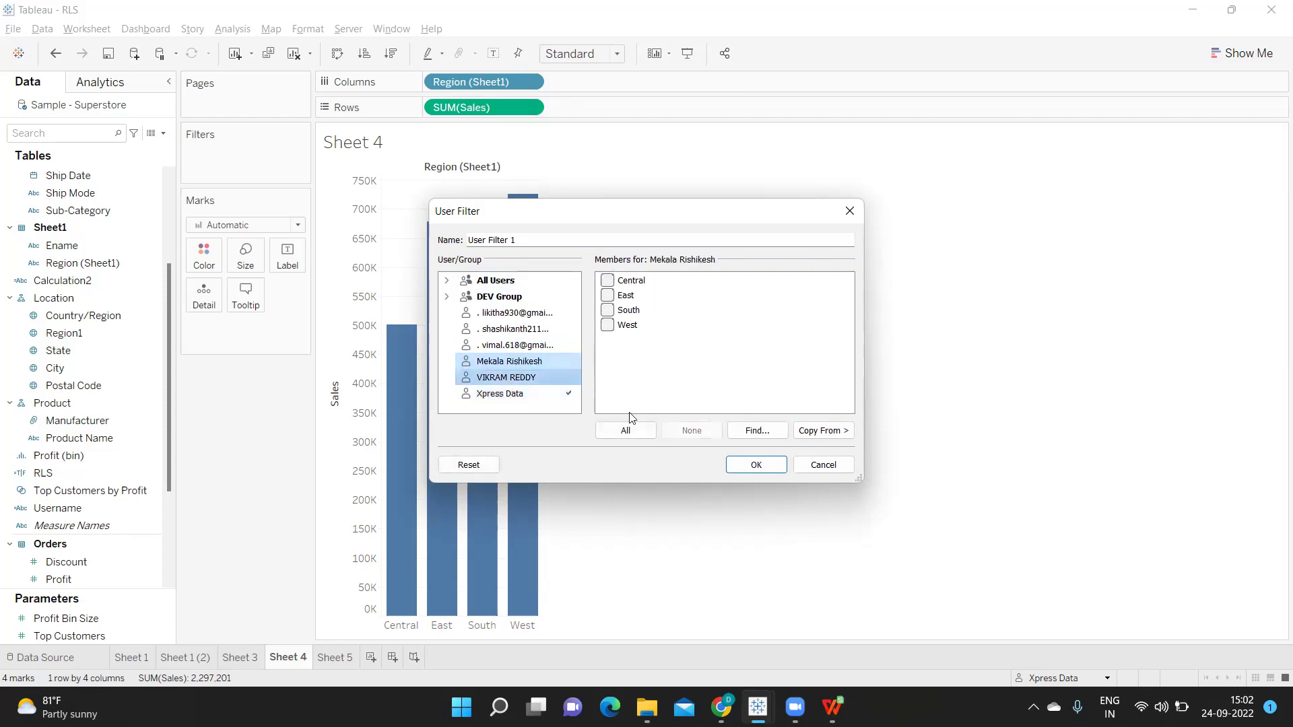
{"action": "left_click", "coordinate": [607, 311]}
{"action": "left_click", "coordinate": [607, 326]}
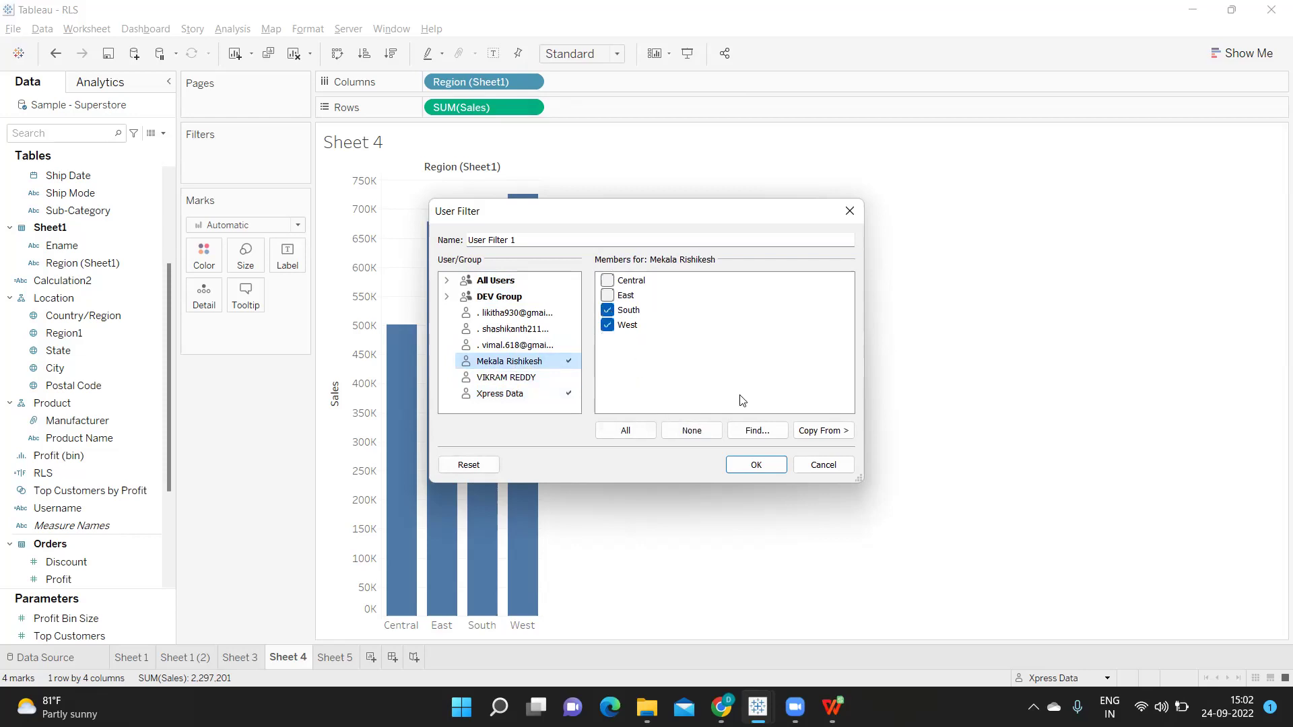
{"action": "left_click", "coordinate": [511, 377]}
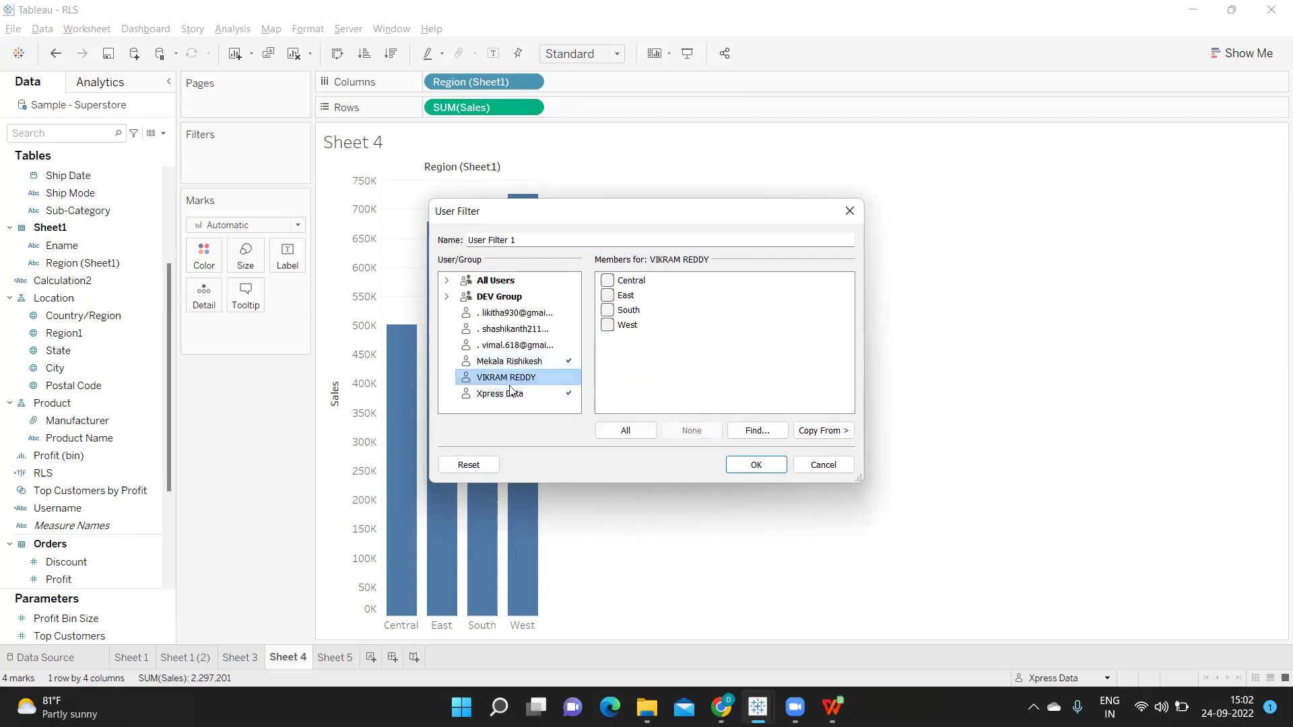
{"action": "left_click", "coordinate": [608, 280]}
{"action": "left_click", "coordinate": [608, 295]}
{"action": "left_click", "coordinate": [607, 310]}
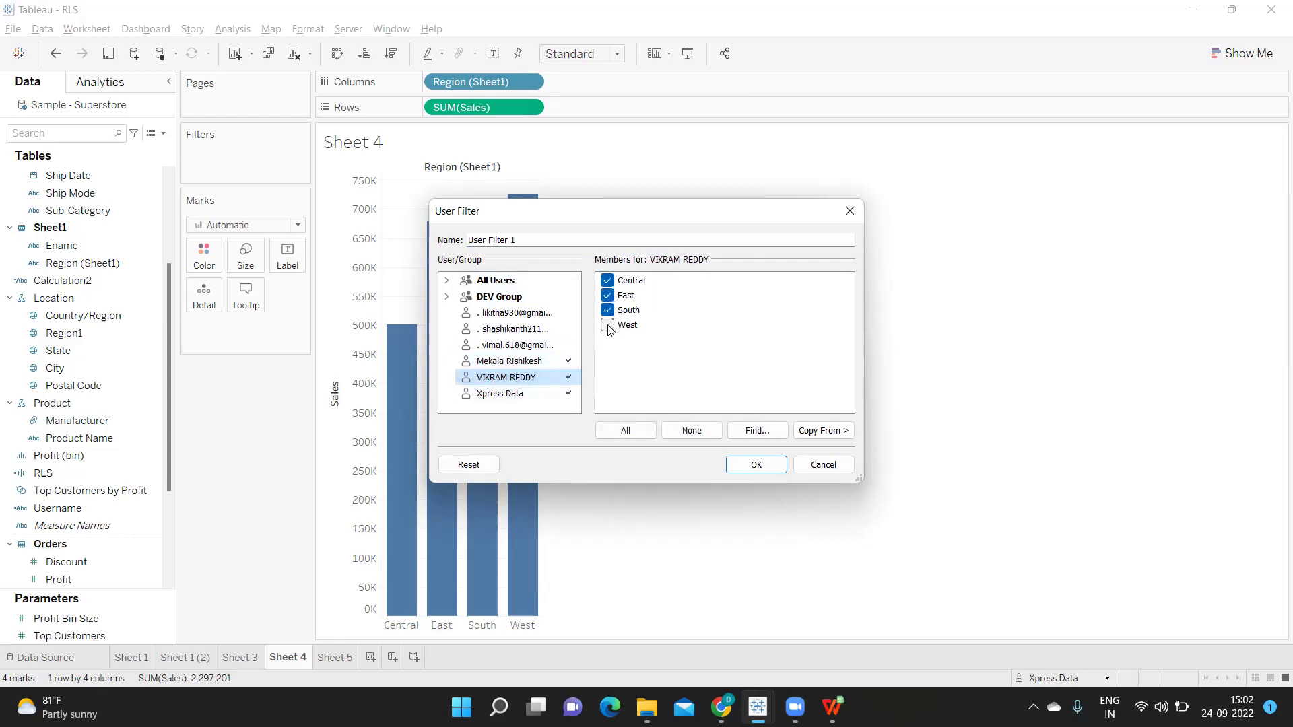
{"action": "left_click", "coordinate": [607, 325]}
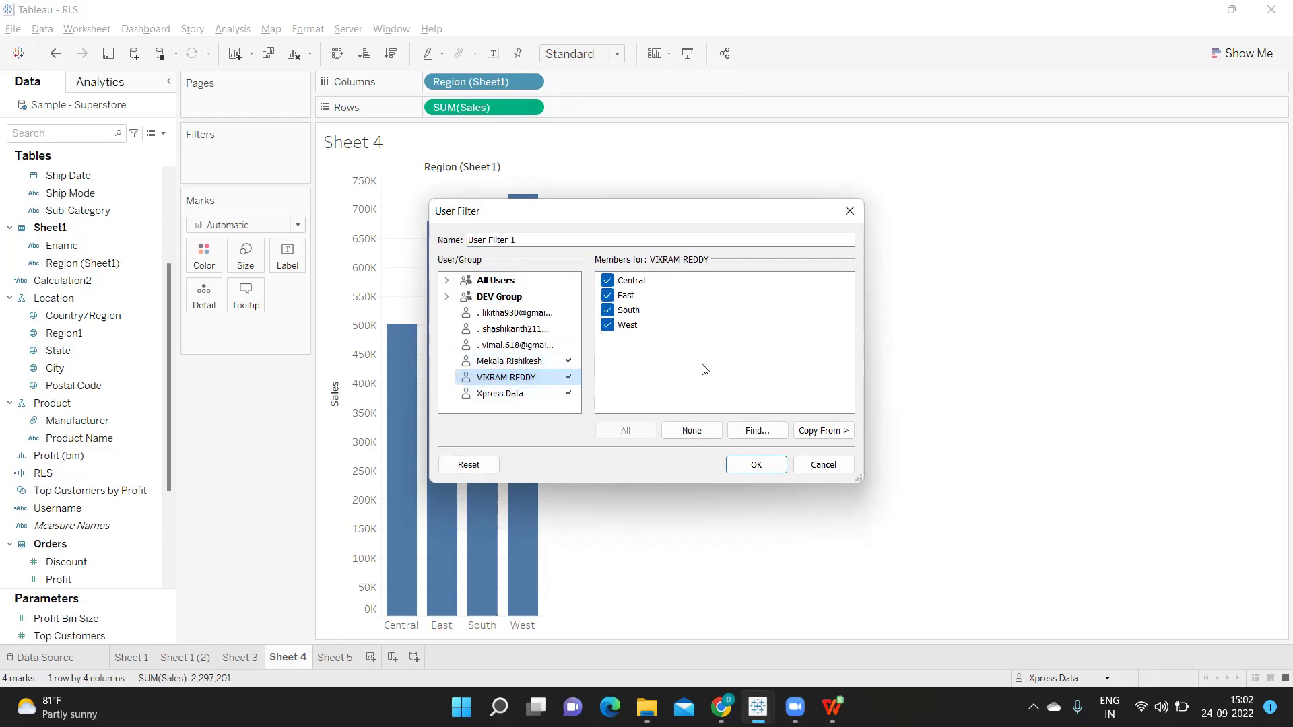
Review each user's regions, rename the filter to 'Security Filter' and save it
{"action": "left_click", "coordinate": [501, 402]}
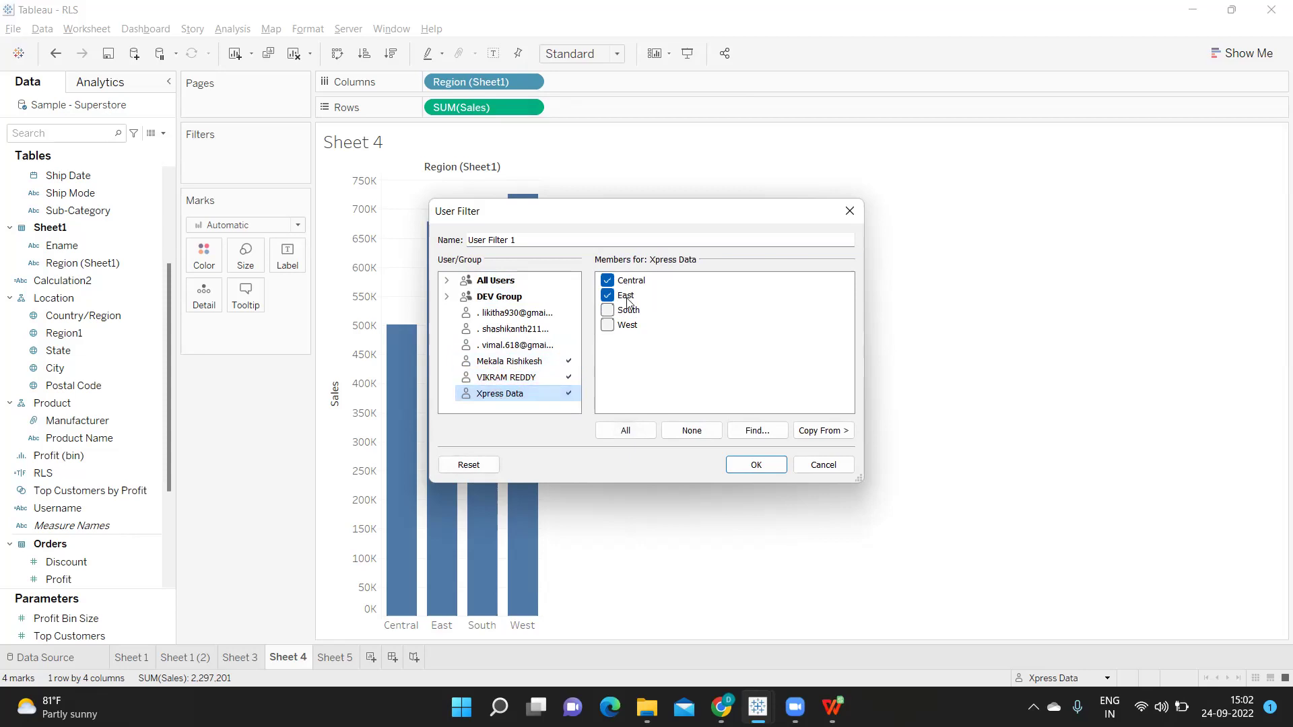
{"action": "left_click", "coordinate": [514, 363]}
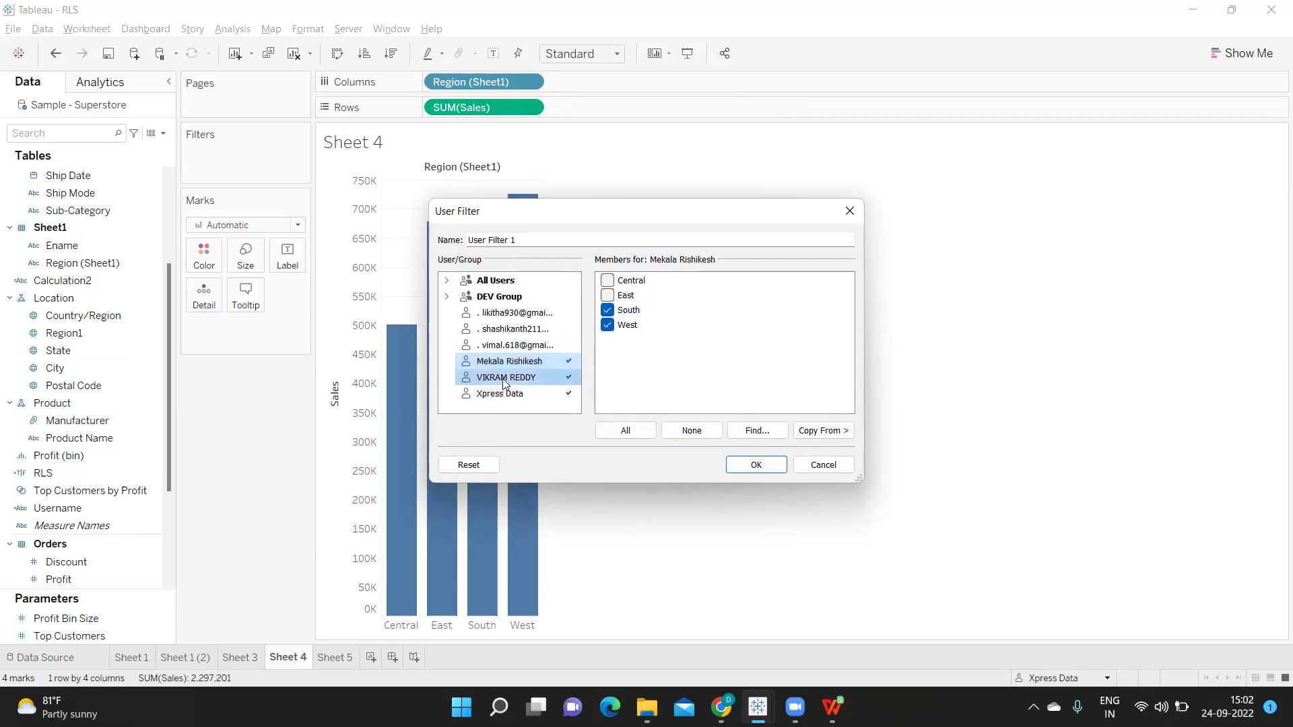
{"action": "left_click", "coordinate": [506, 377]}
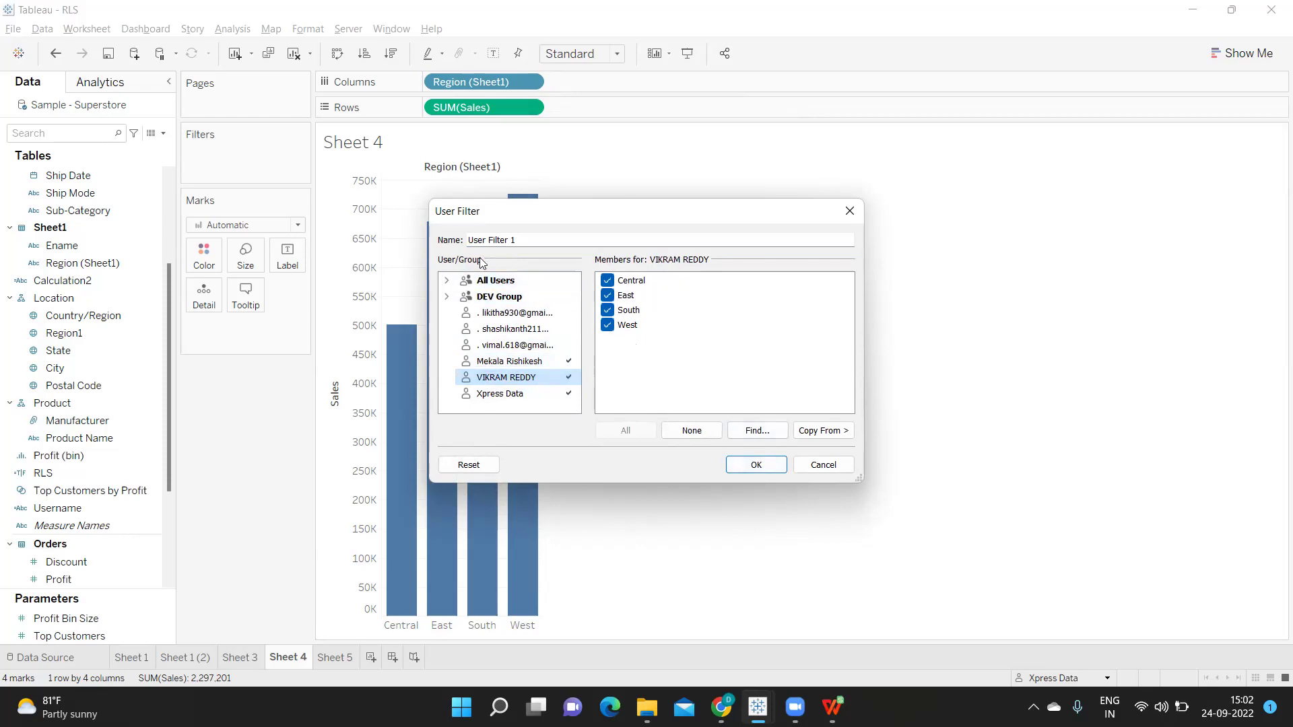
{"action": "left_click_drag", "start_coordinate": [528, 239], "coordinate": [388, 234]}
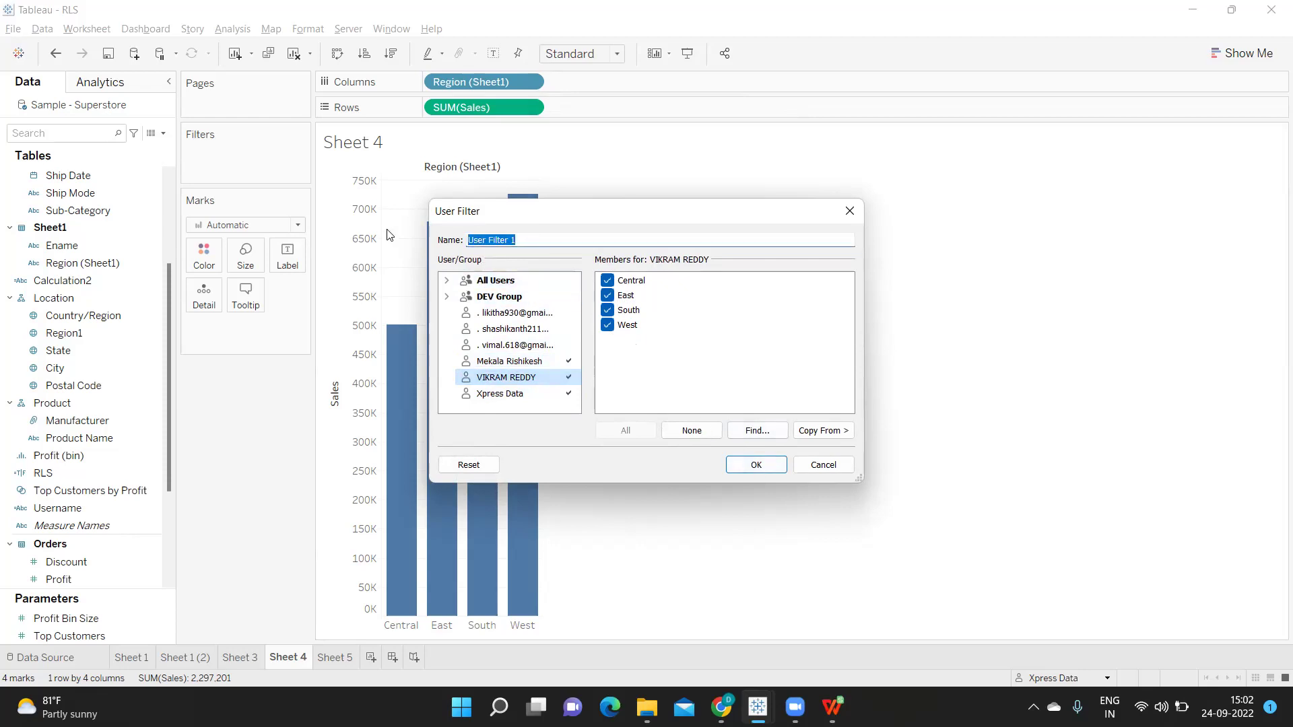
{"action": "type", "text": "Security"}
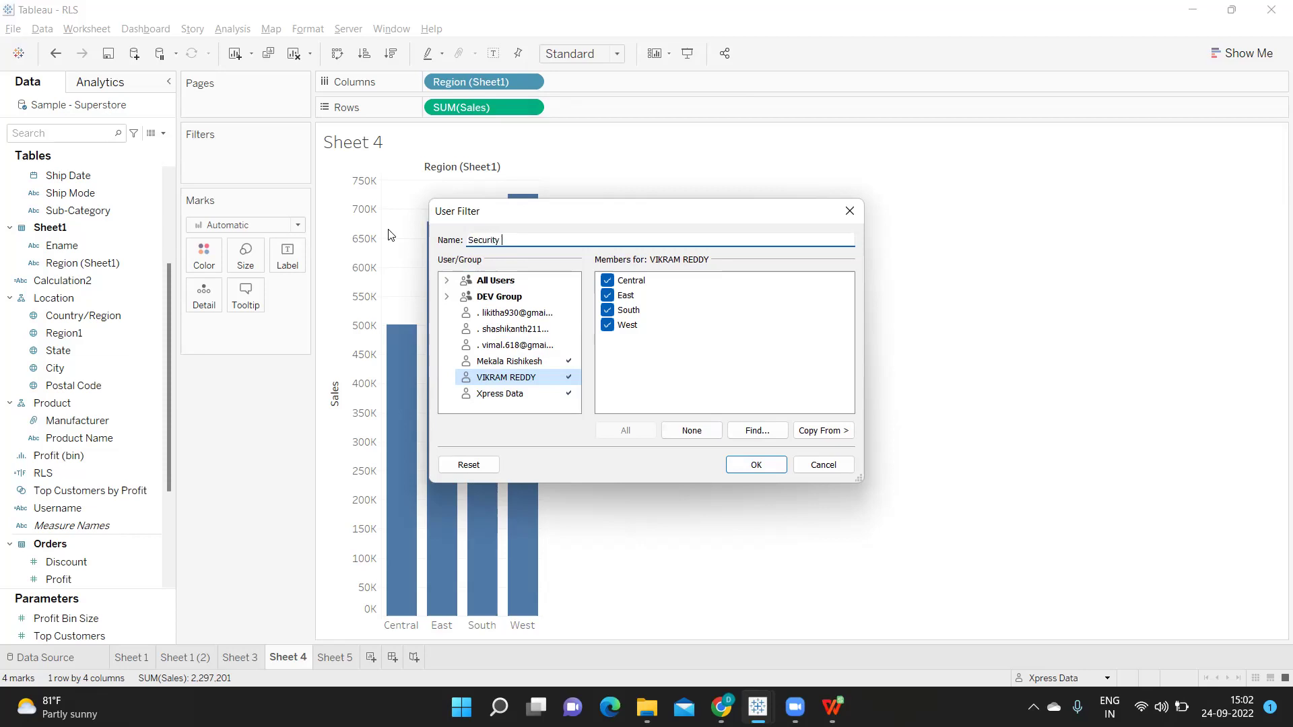
{"action": "type", "text": " Filter"}
{"action": "left_click", "coordinate": [755, 464]}
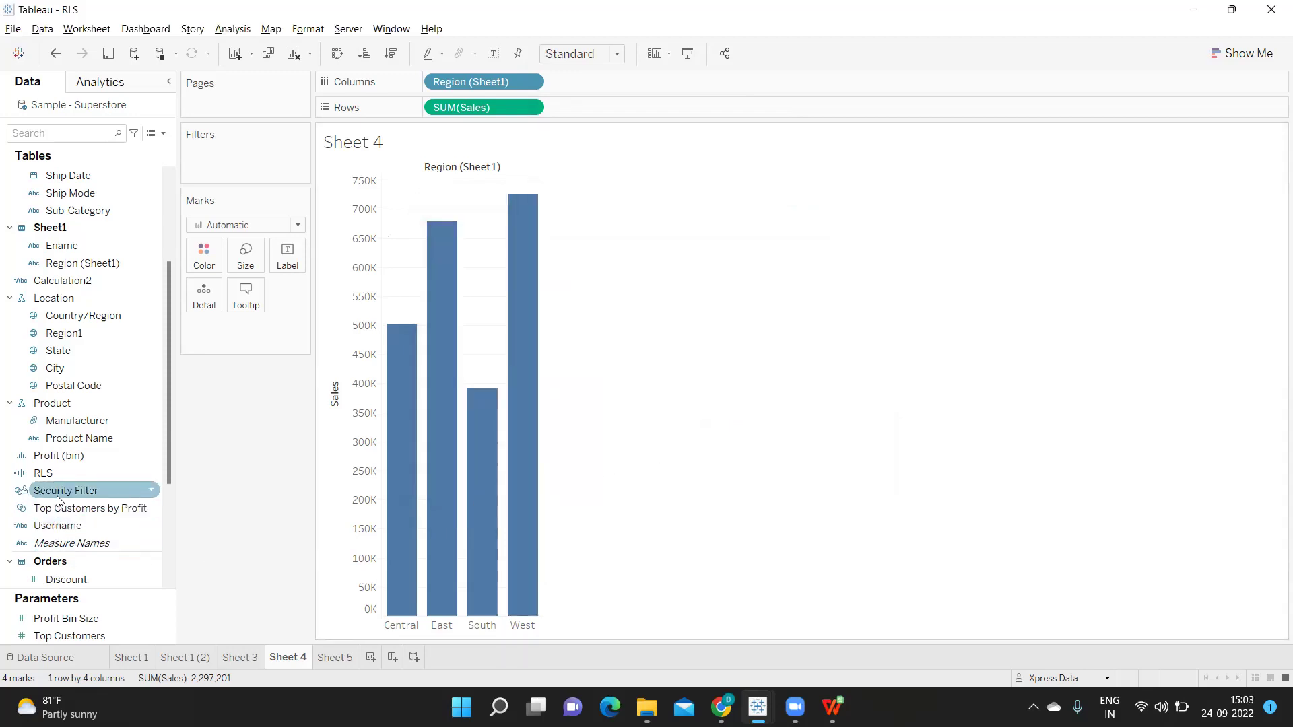
Drag Security Filter onto Sheet 4's Filters shelf, leaving only Central and East bars
{"action": "left_click_drag", "start_coordinate": [60, 491], "coordinate": [224, 169]}
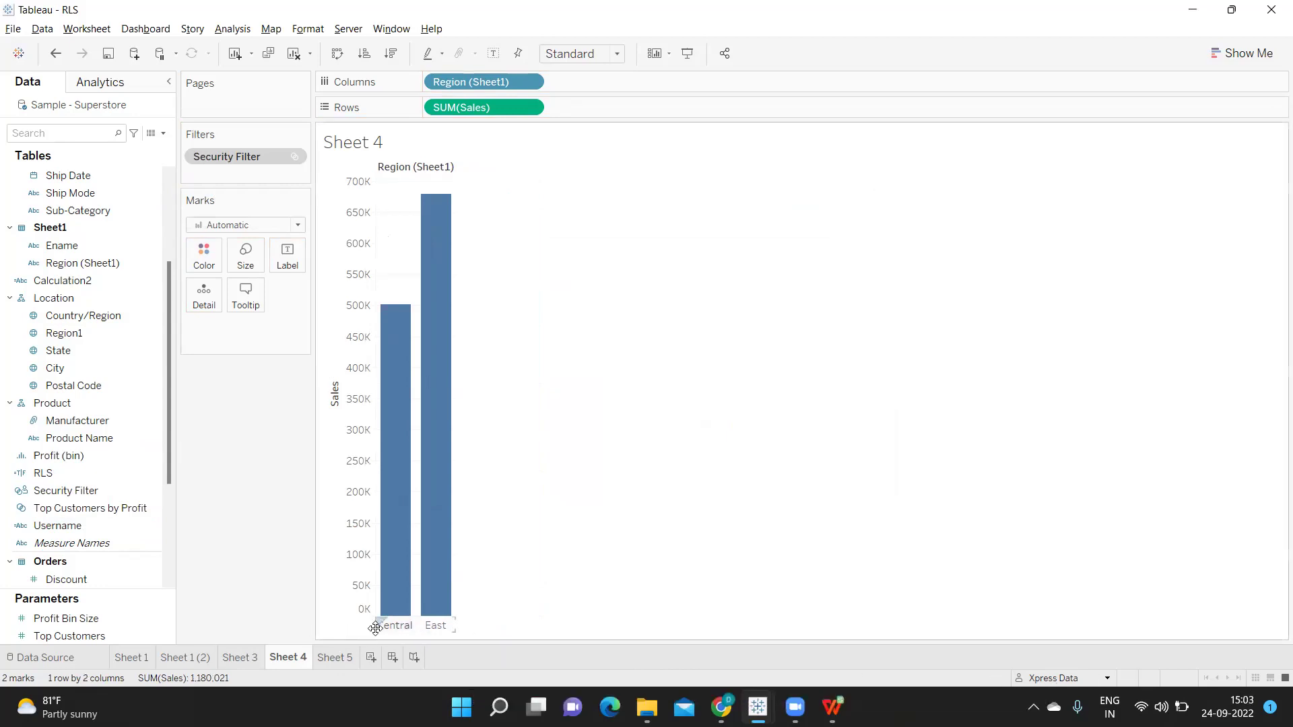
Preview Sheet 4 as the South-and-West user, then as the all-regions user
{"action": "left_click", "coordinate": [1107, 678]}
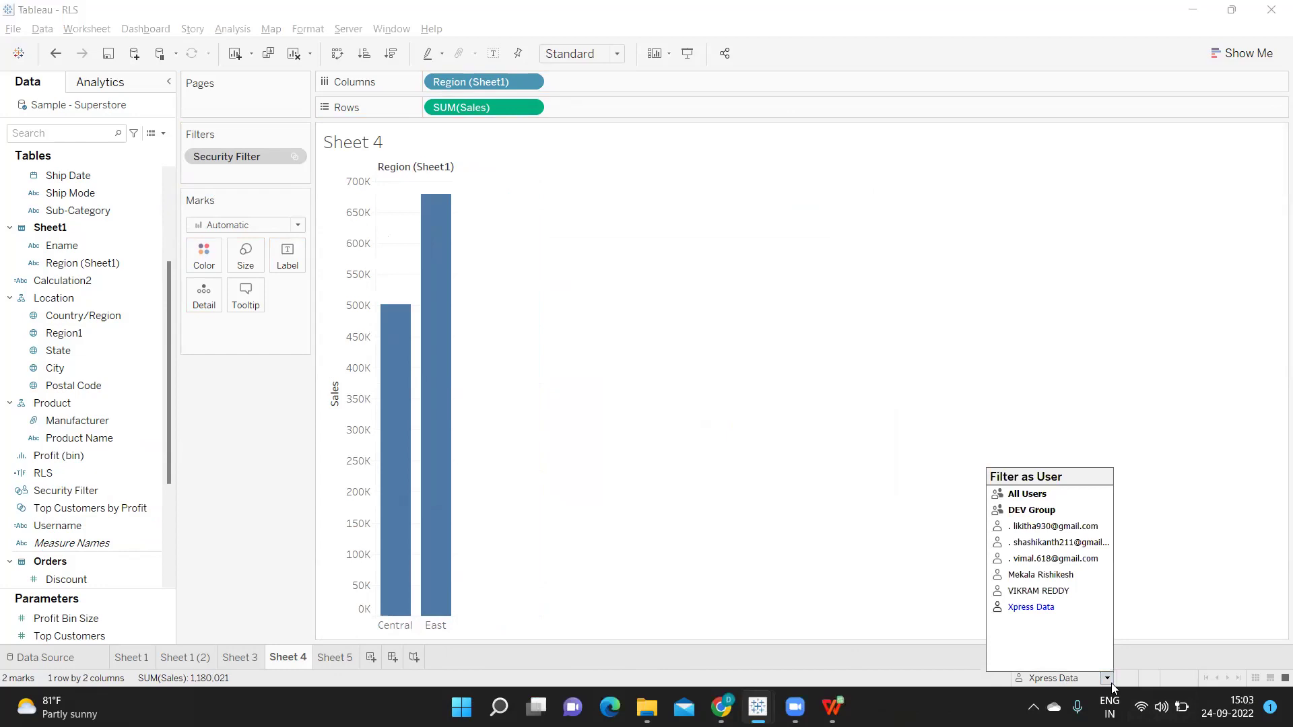
{"action": "left_click", "coordinate": [1040, 574]}
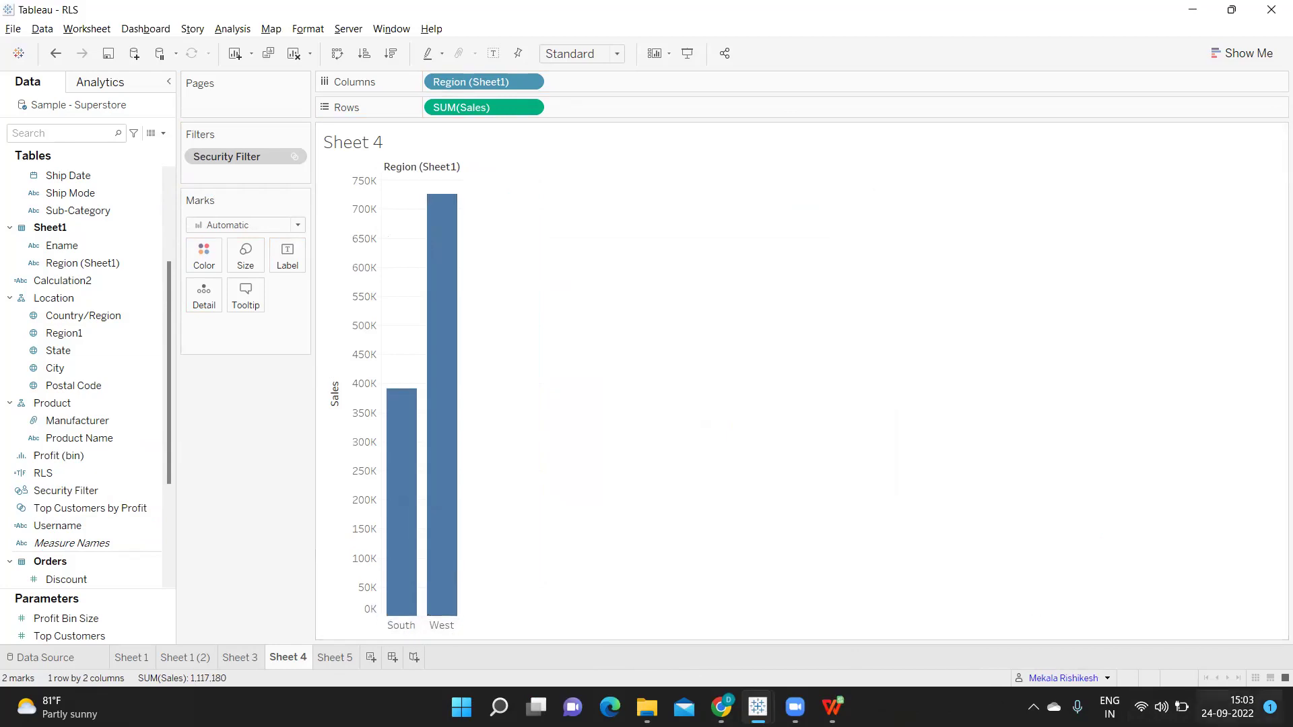
{"action": "left_click", "coordinate": [1107, 678]}
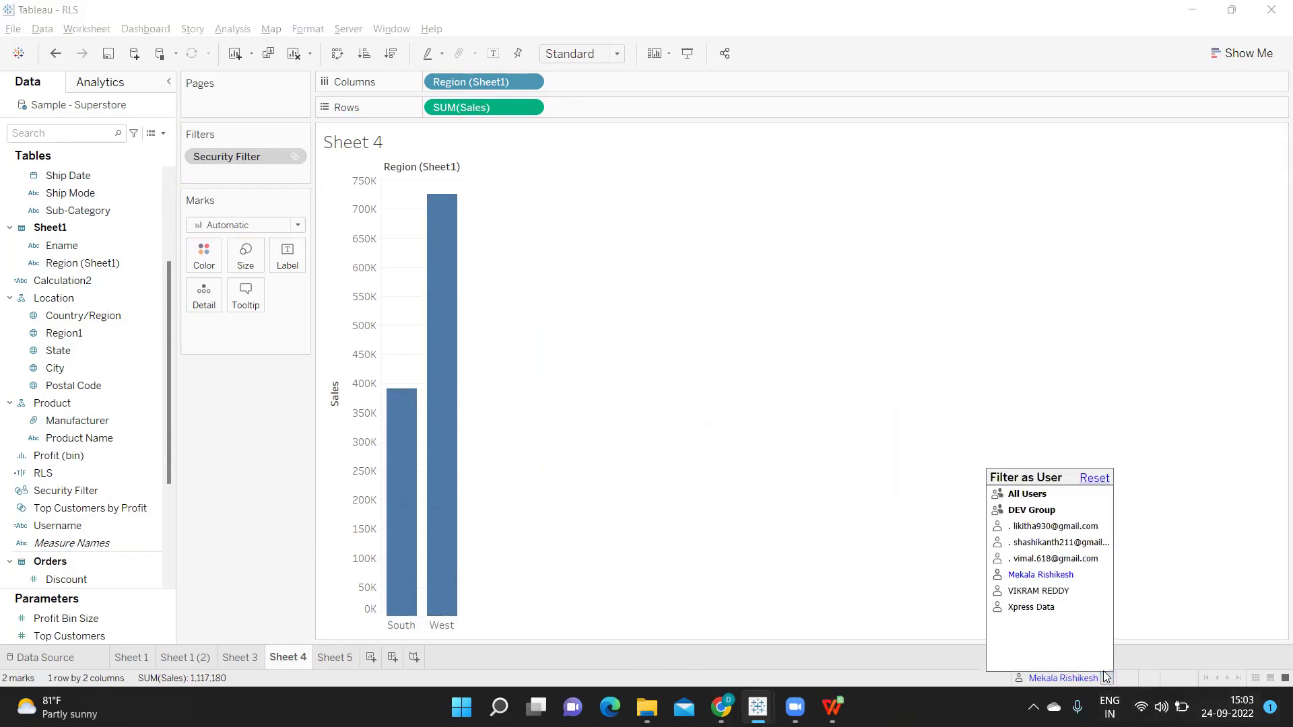
{"action": "left_click", "coordinate": [1037, 592]}
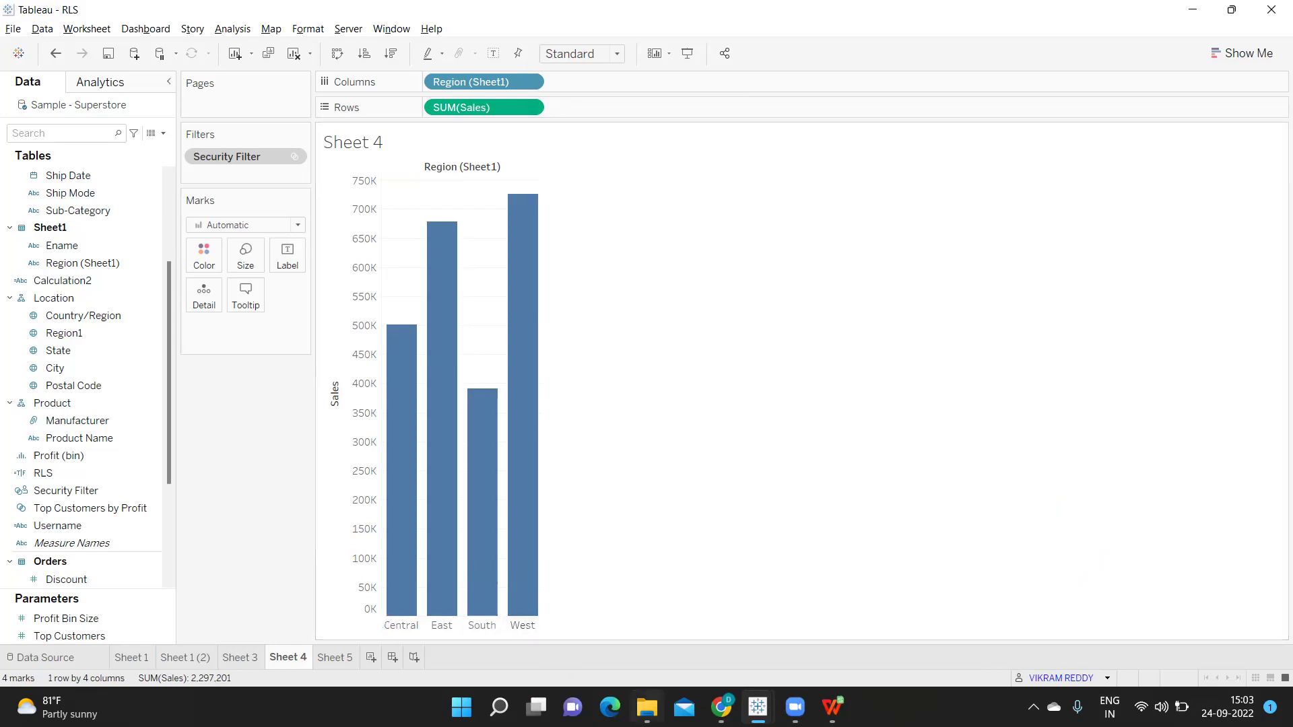
Remove Security Filter from the Filters shelf and bring up the RLS field's actions
{"action": "left_click_drag", "start_coordinate": [223, 159], "coordinate": [220, 456]}
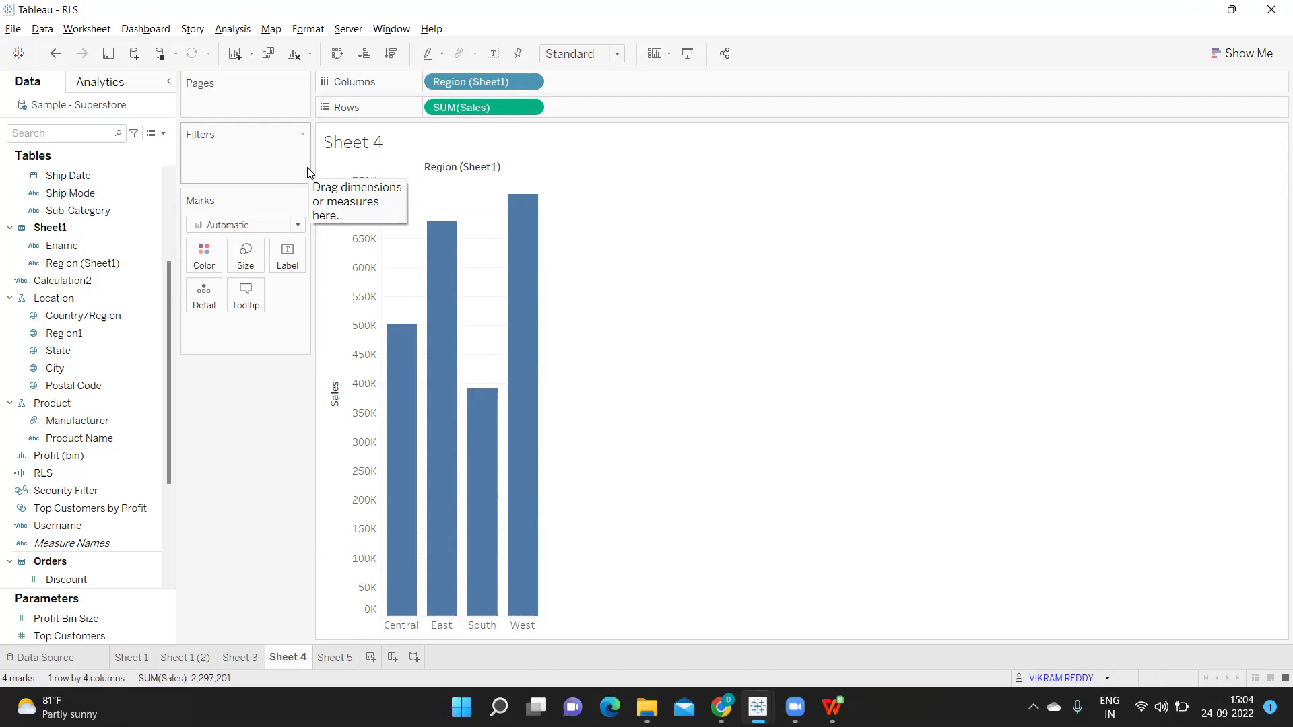
{"action": "right_click", "coordinate": [151, 474]}
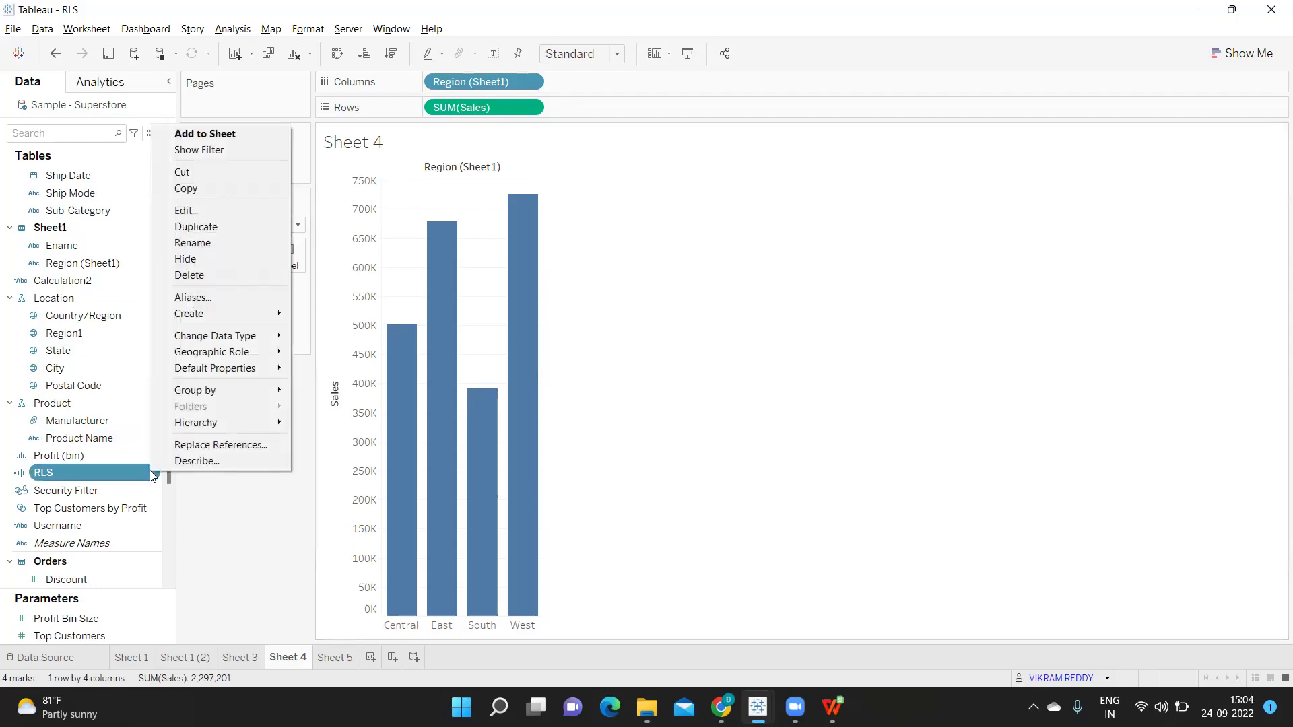
Open the RLS calculation editor and list only the User functions
{"action": "left_click", "coordinate": [176, 211]}
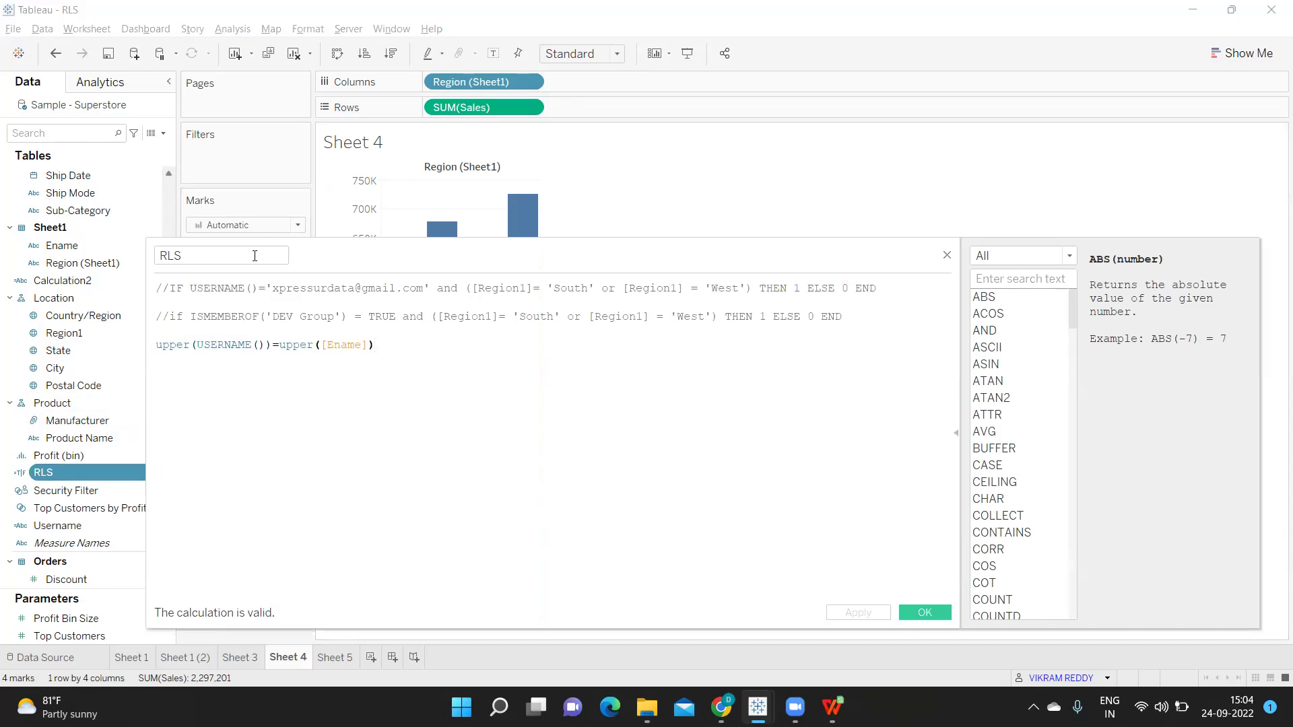
{"action": "left_click", "coordinate": [1008, 263]}
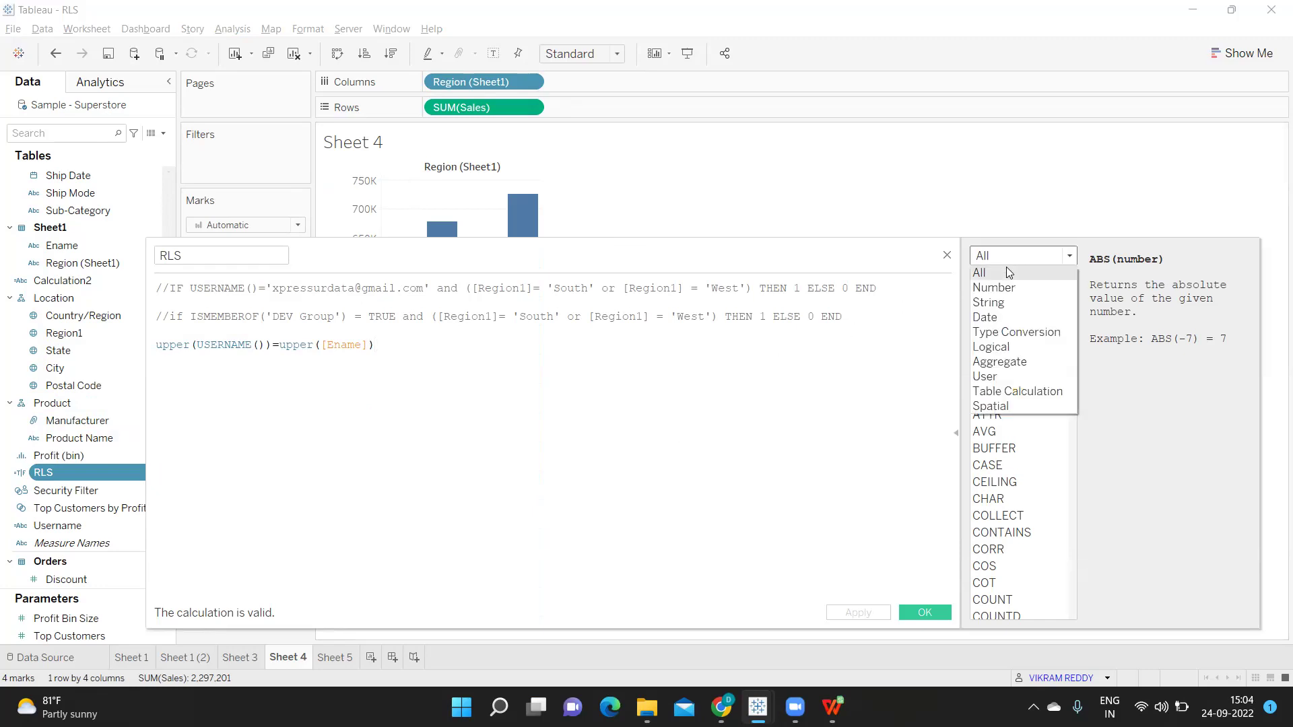
{"action": "left_click", "coordinate": [996, 380]}
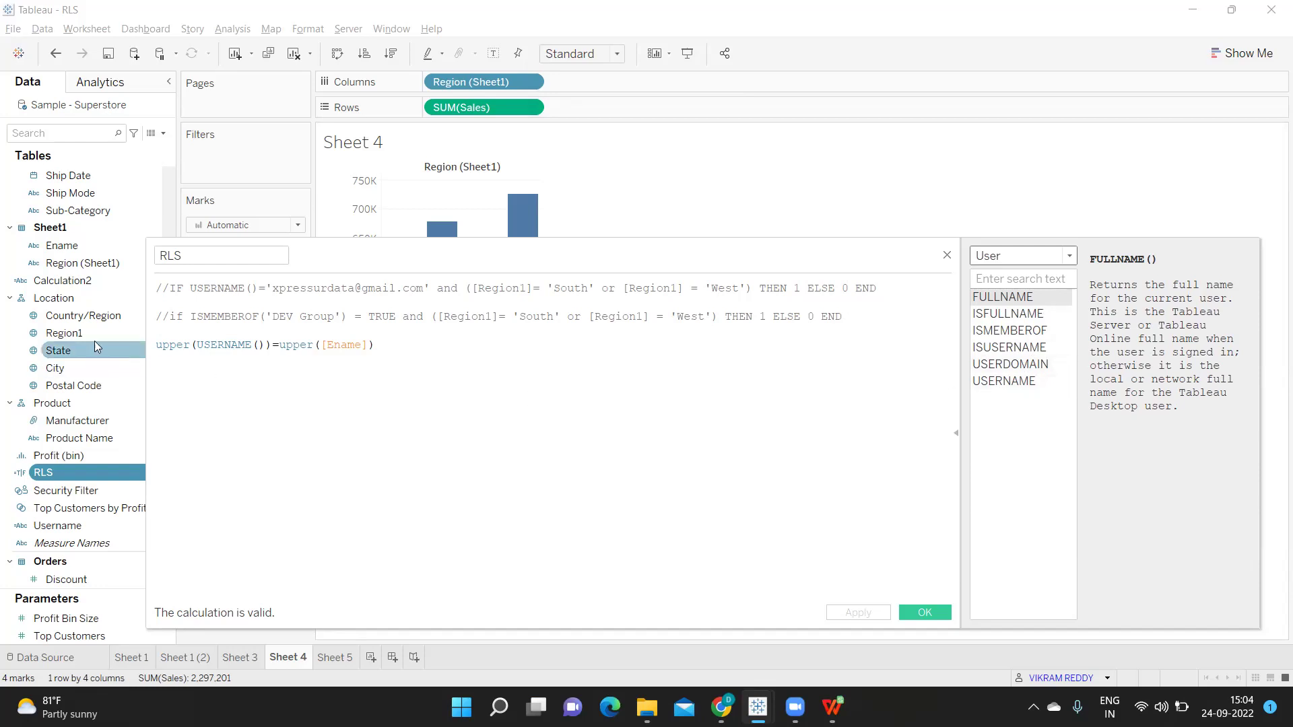
Comment out the existing formula lines, including the IF USERNAME() and ISMEMBEROF checks
{"action": "left_click", "coordinate": [156, 346]}
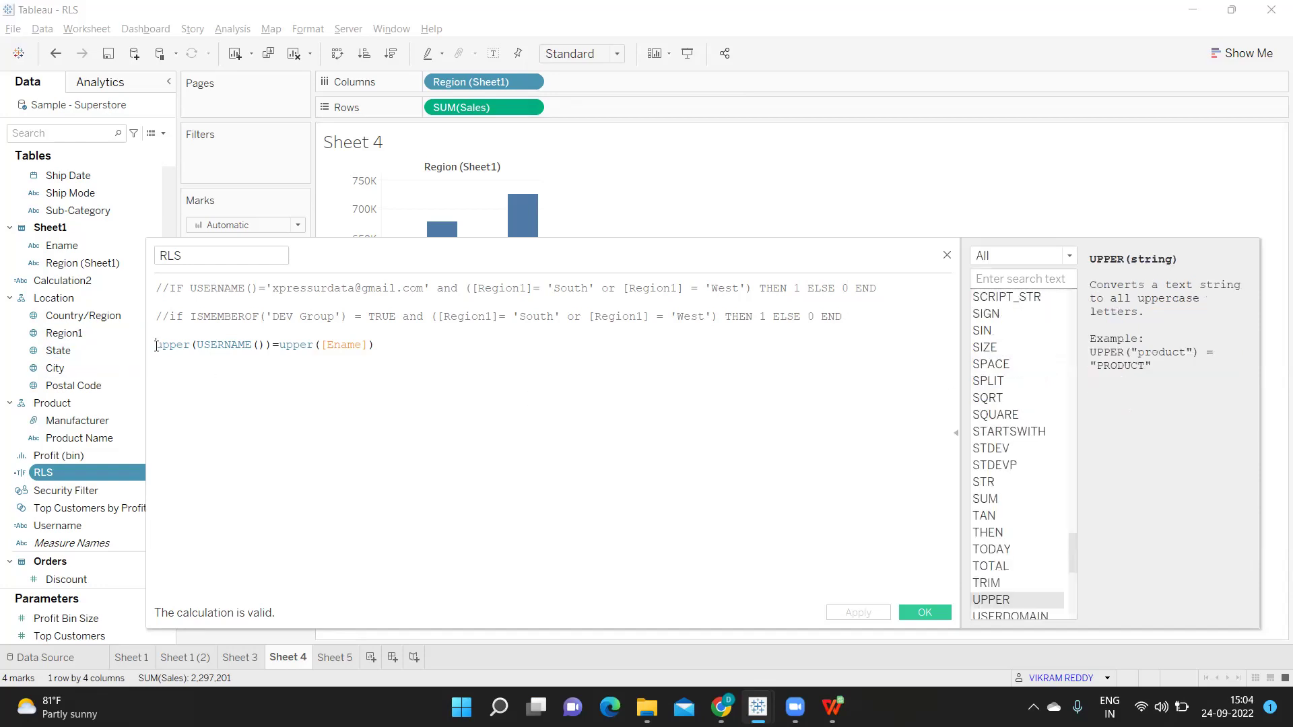
{"action": "type", "text": "//"}
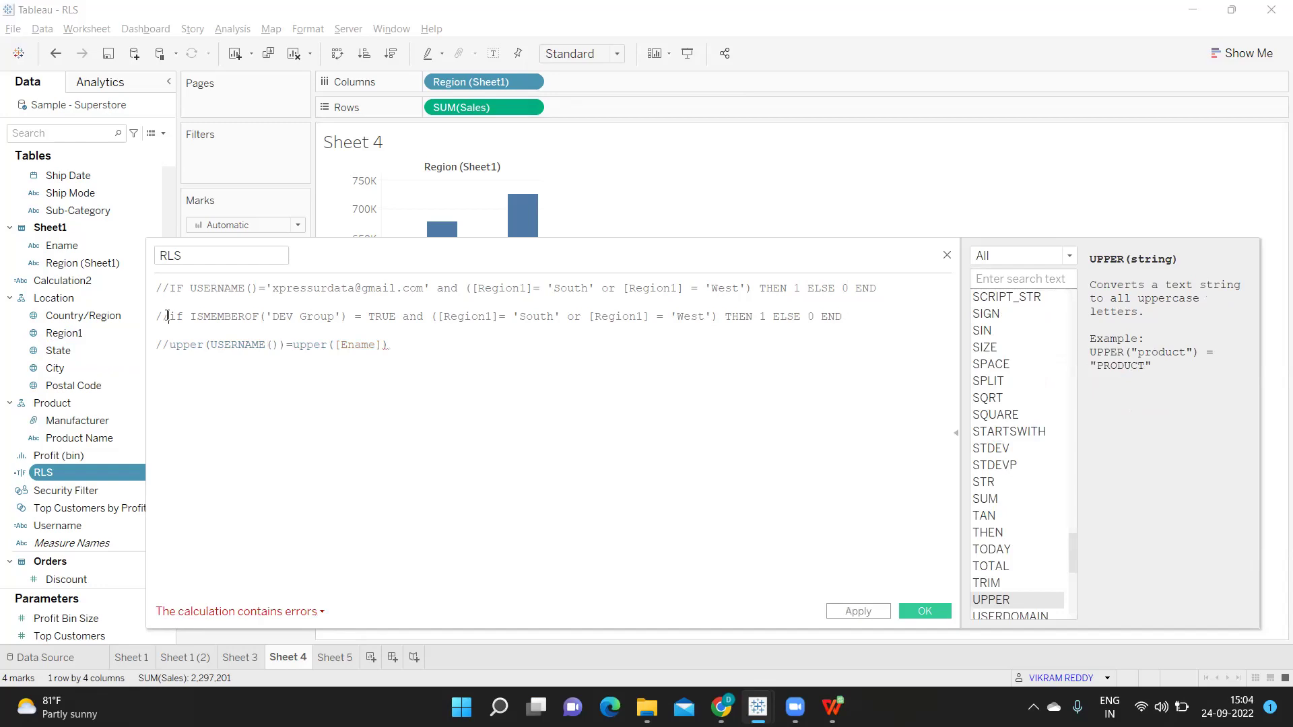
{"action": "left_click", "coordinate": [167, 315]}
{"action": "key", "text": "BackSpace"}
{"action": "key", "text": "BackSpace"}
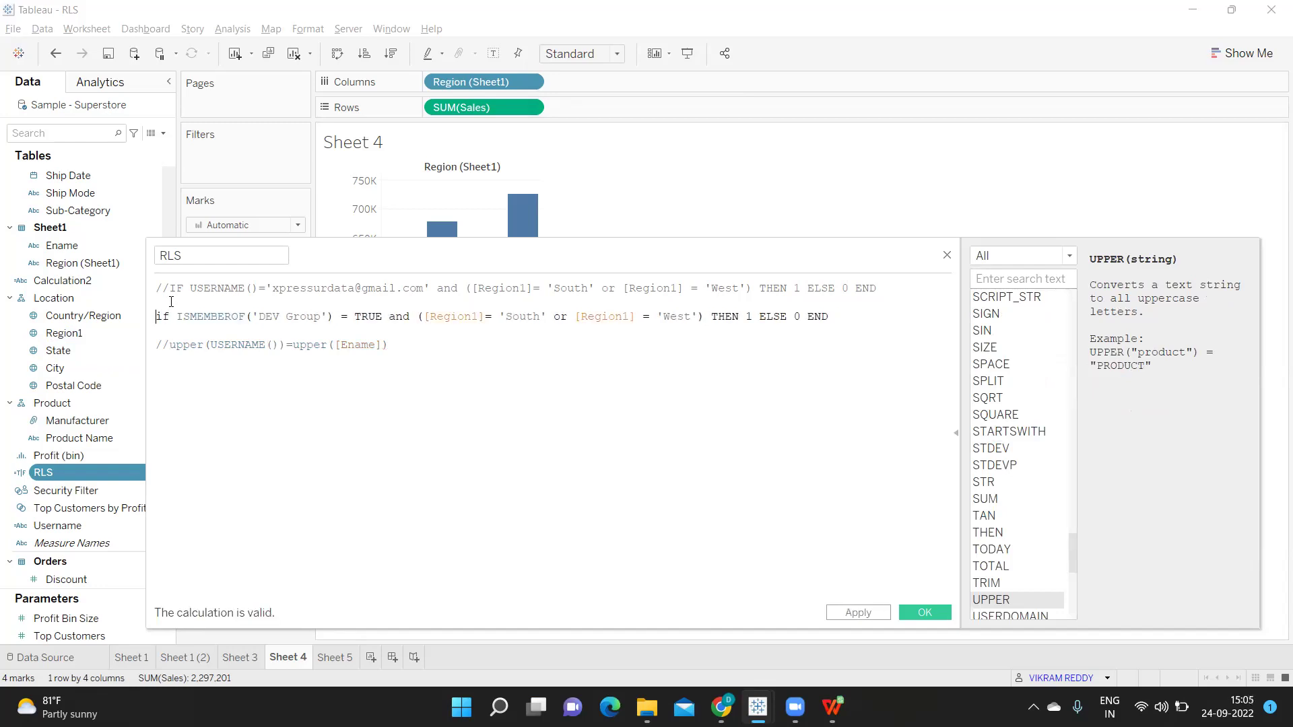
{"action": "type", "text": "//"}
{"action": "left_click", "coordinate": [170, 289]}
{"action": "key", "text": "BackSpace"}
{"action": "key", "text": "BackSpace"}
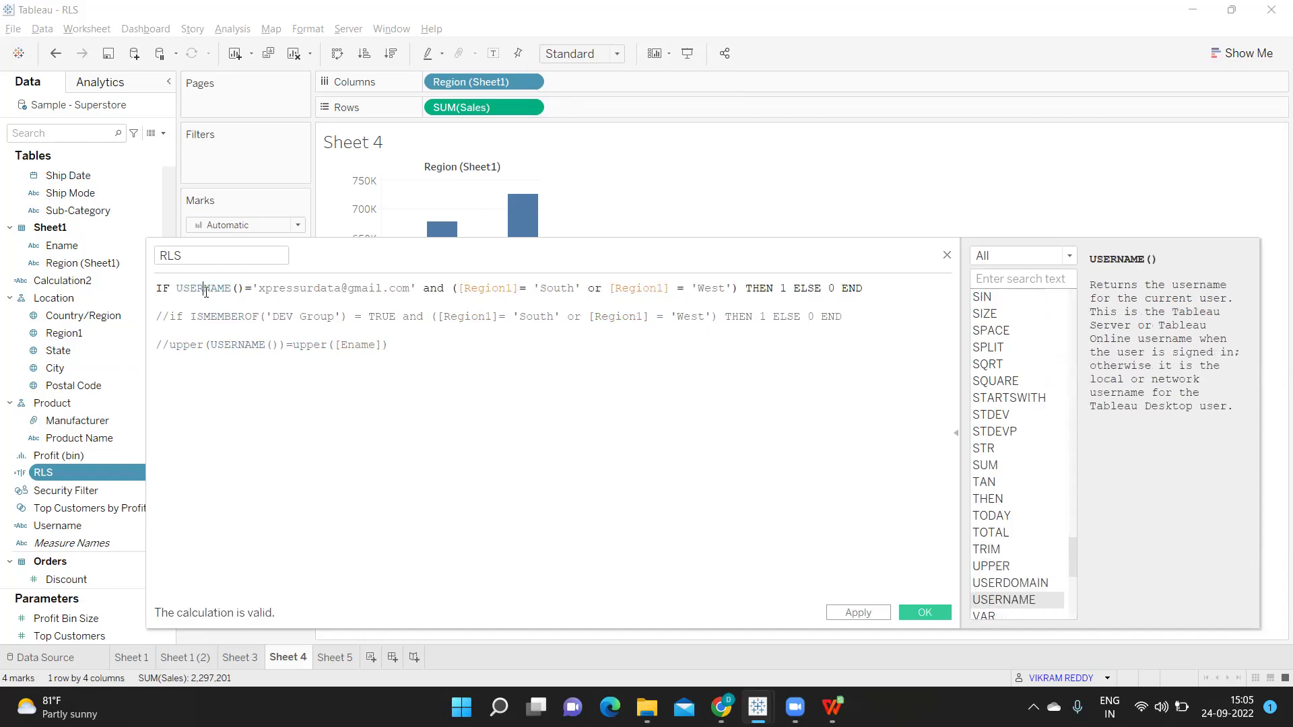
{"action": "double_click", "coordinate": [206, 290]}
{"action": "left_click", "coordinate": [160, 290]}
{"action": "type", "text": "//"}
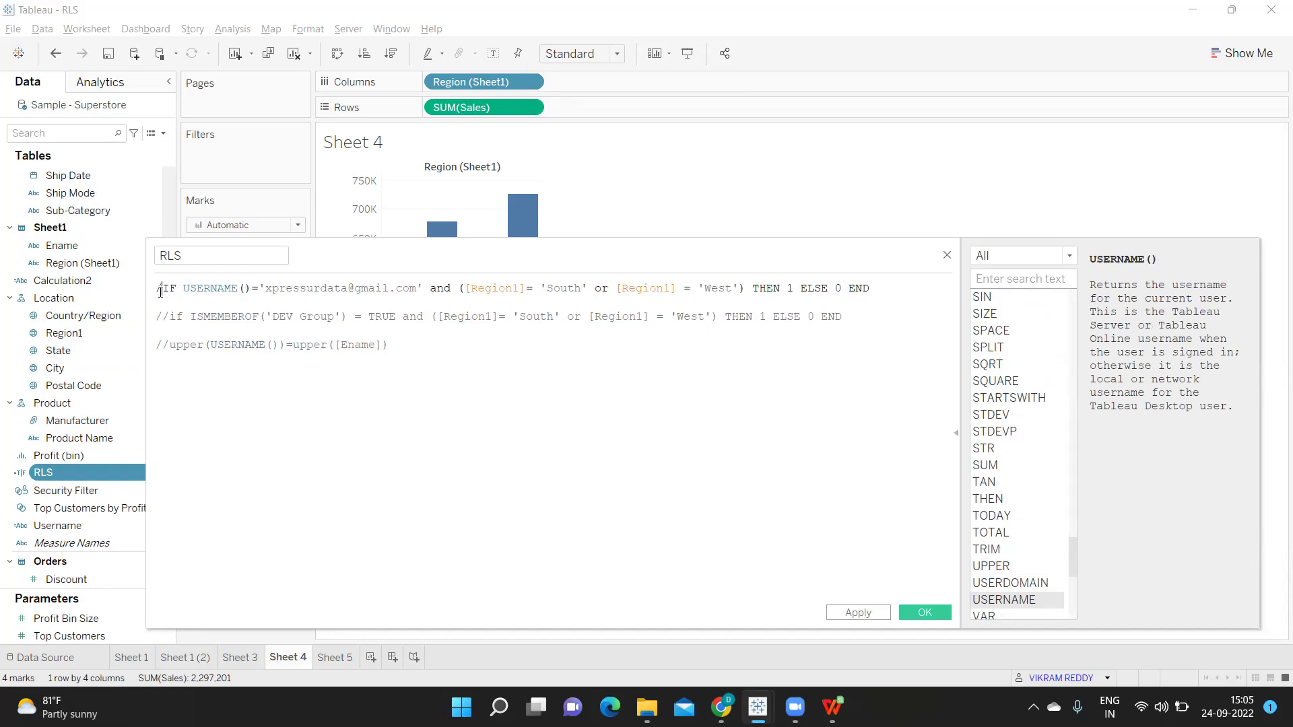
{"action": "left_click", "coordinate": [408, 354]}
Add a new line returning USERNAME() and apply the calculation
{"action": "key", "text": "Return"}
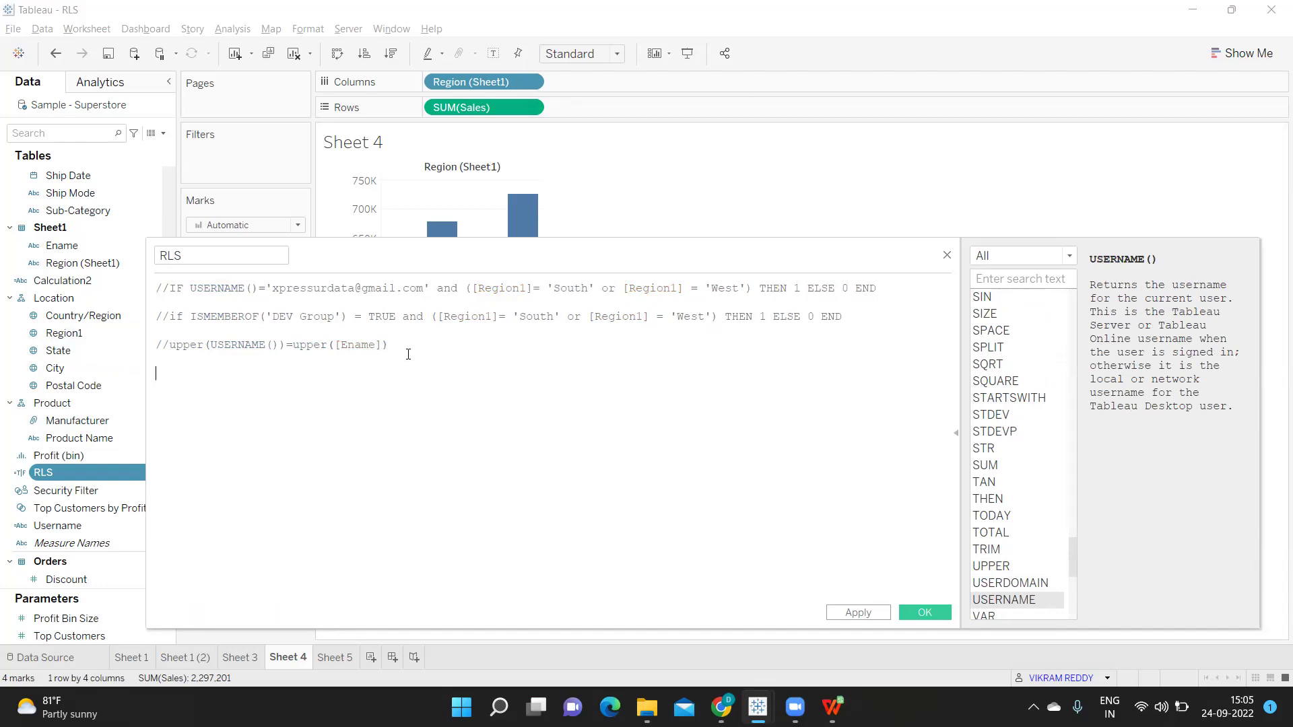
{"action": "type", "text": "user"}
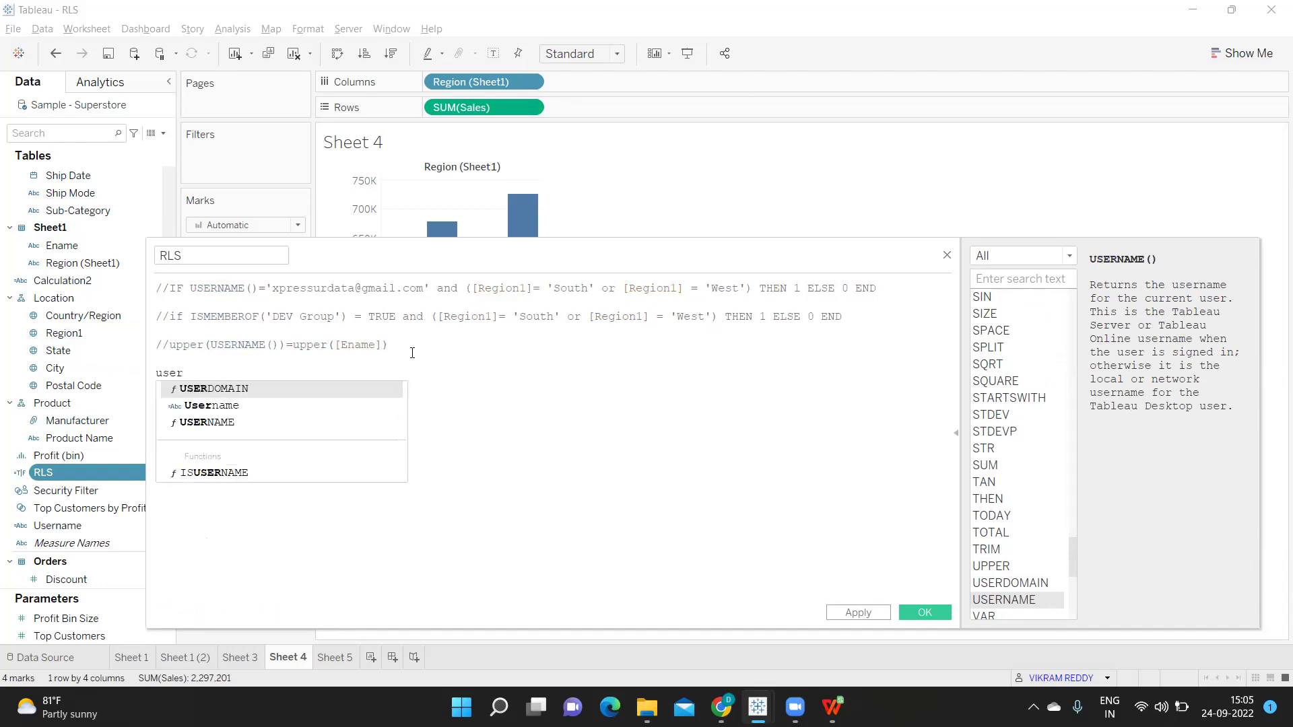
{"action": "left_click", "coordinate": [216, 422]}
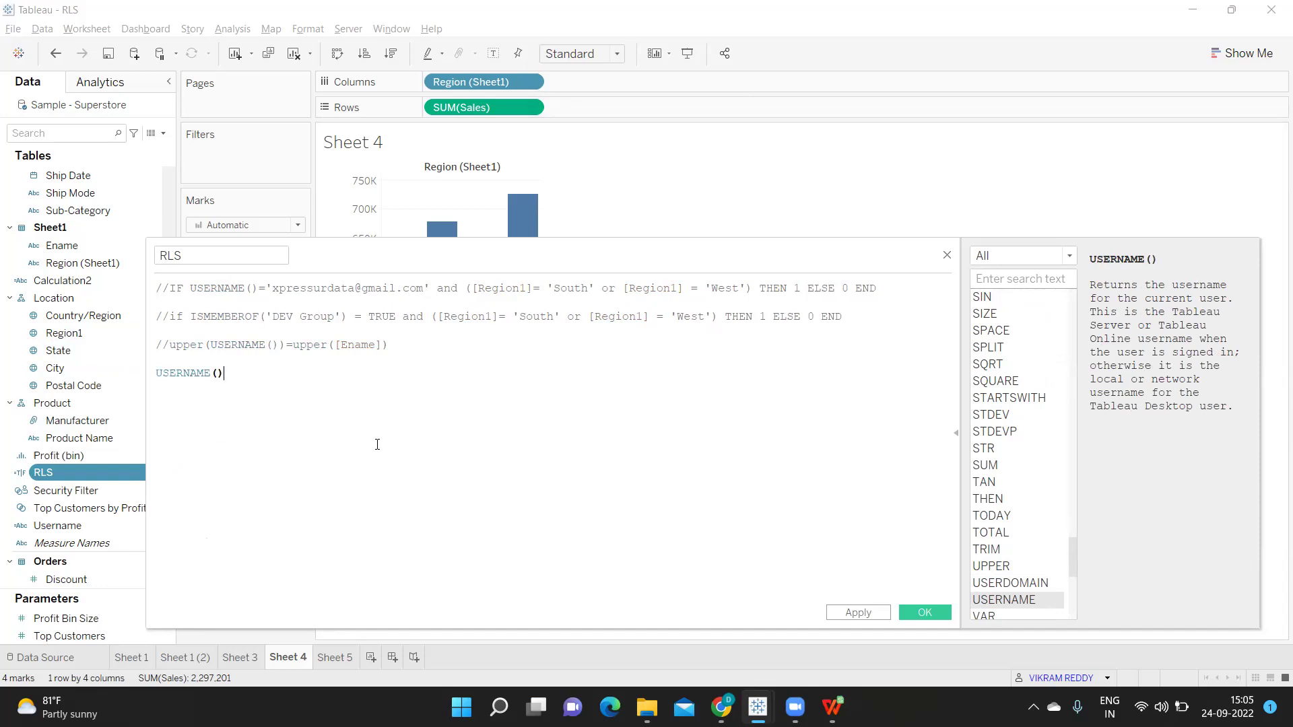
{"action": "left_click", "coordinate": [858, 612]}
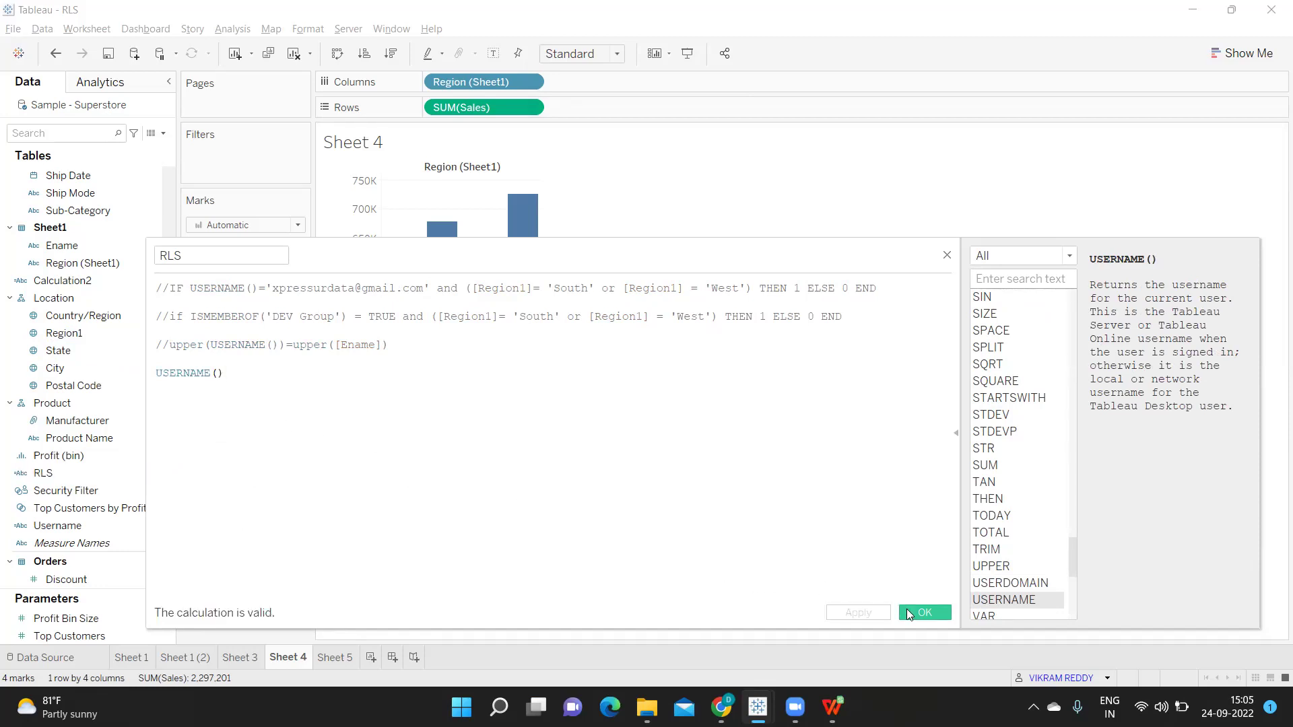
{"action": "left_click", "coordinate": [924, 612]}
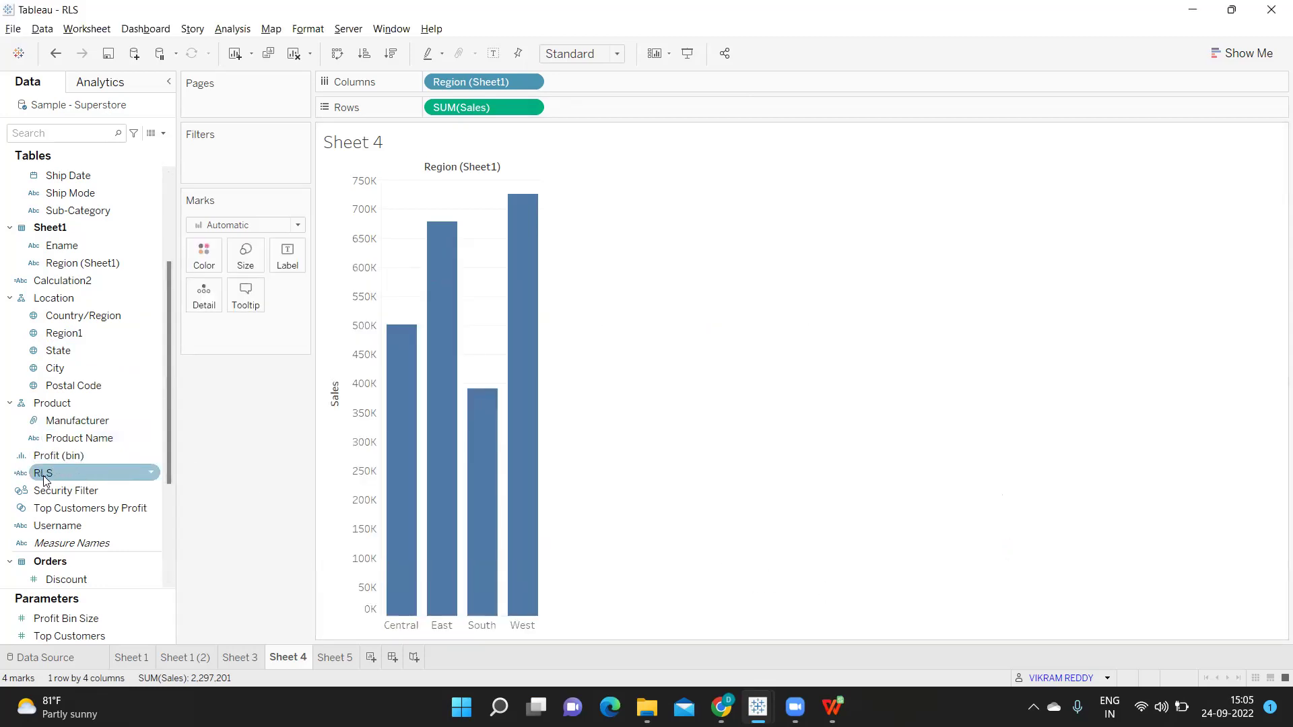
Check the RLS field's filter values, then preview the workbook as a different site user
{"action": "left_click_drag", "start_coordinate": [45, 479], "coordinate": [236, 174]}
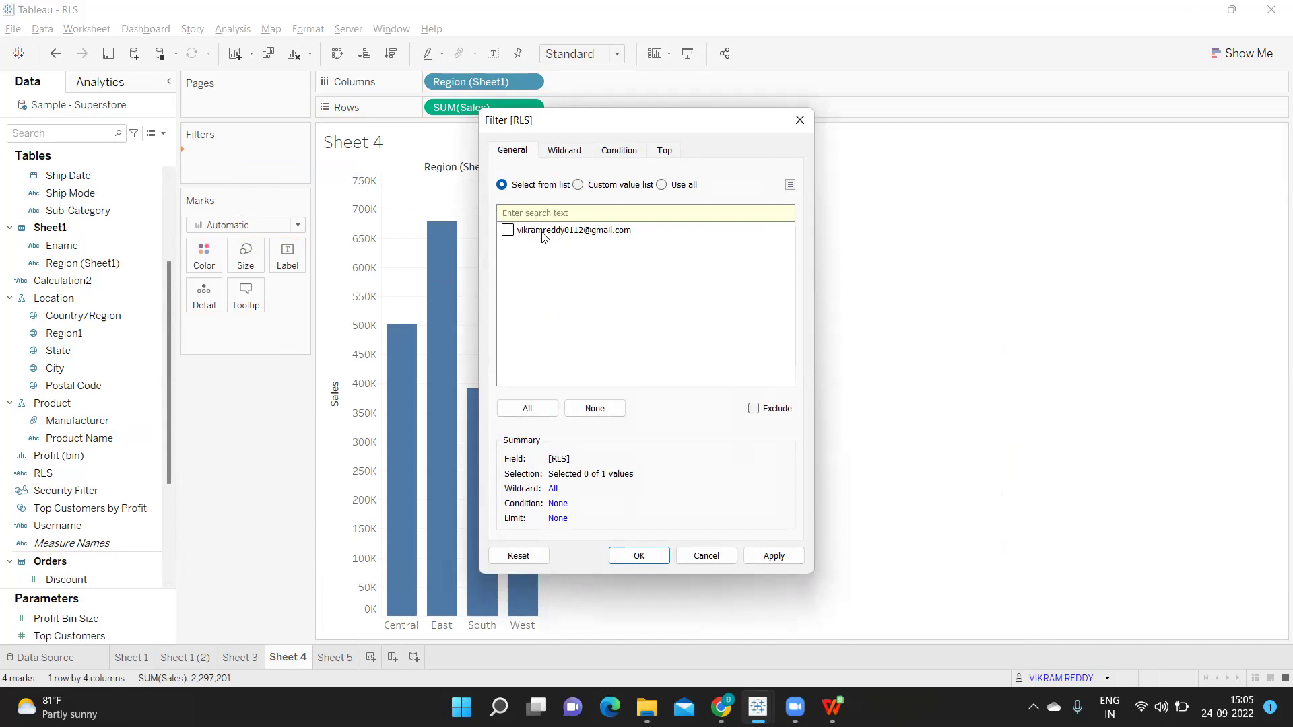
{"action": "left_click", "coordinate": [693, 553]}
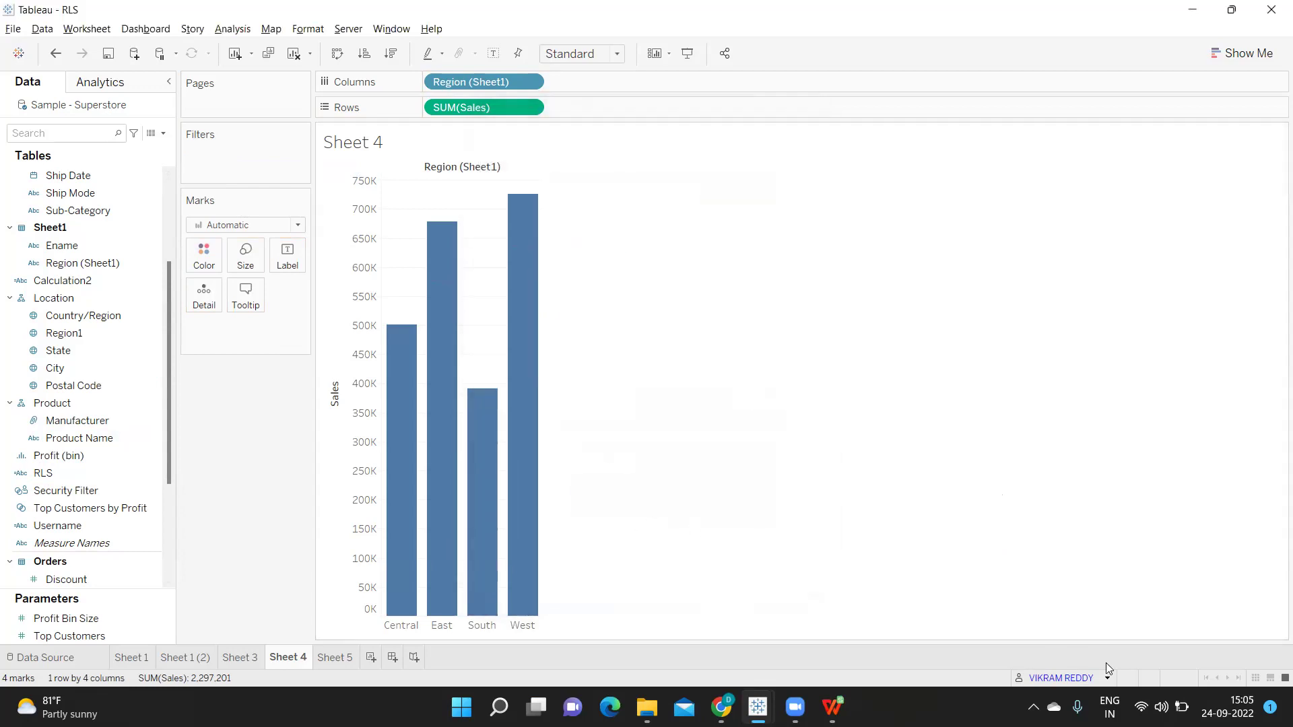
{"action": "left_click", "coordinate": [1105, 680]}
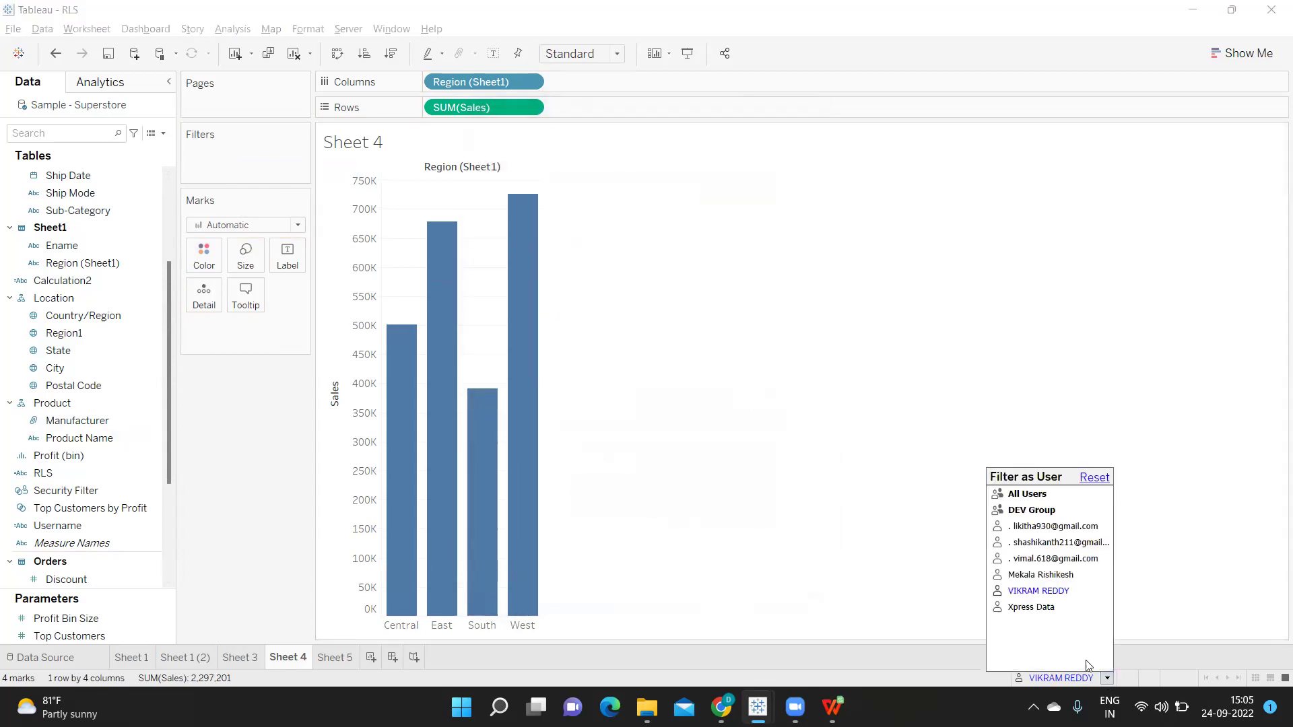
{"action": "left_click", "coordinate": [1041, 607]}
Check that user's RLS value, just their own email, without adding the filter
{"action": "left_click", "coordinate": [85, 474]}
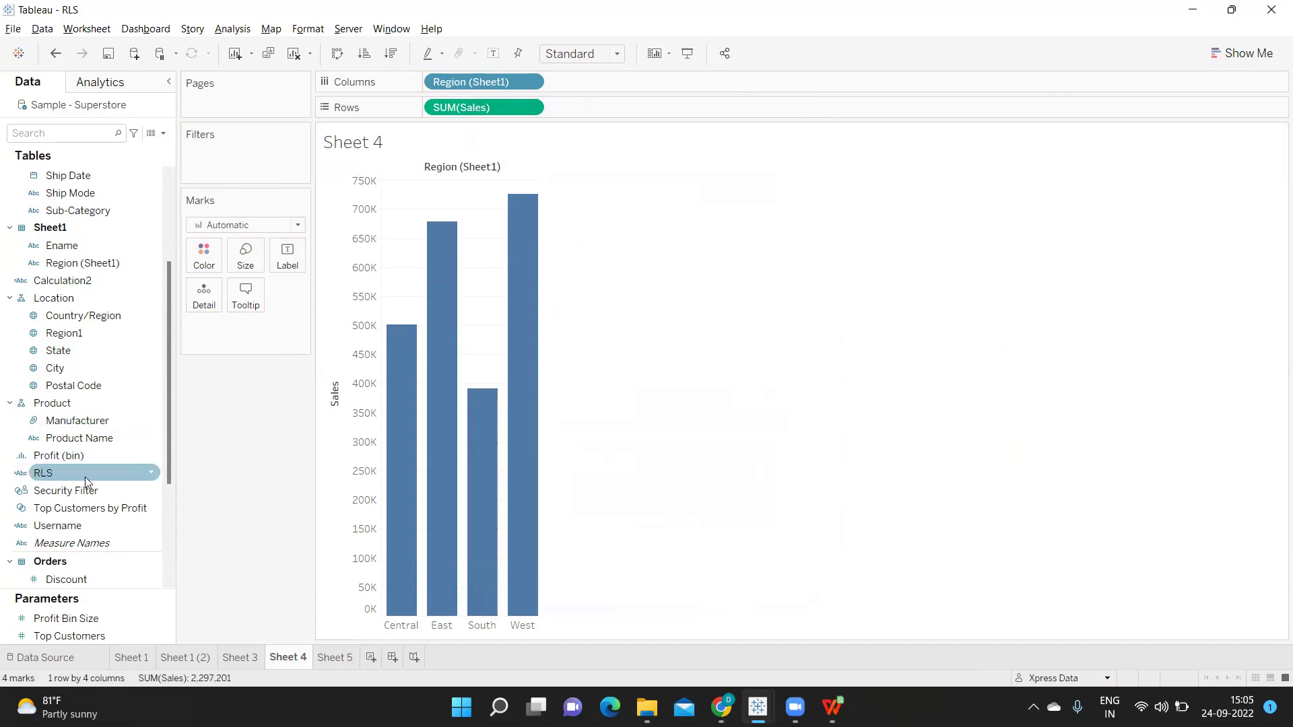
{"action": "left_click_drag", "start_coordinate": [95, 473], "coordinate": [240, 178]}
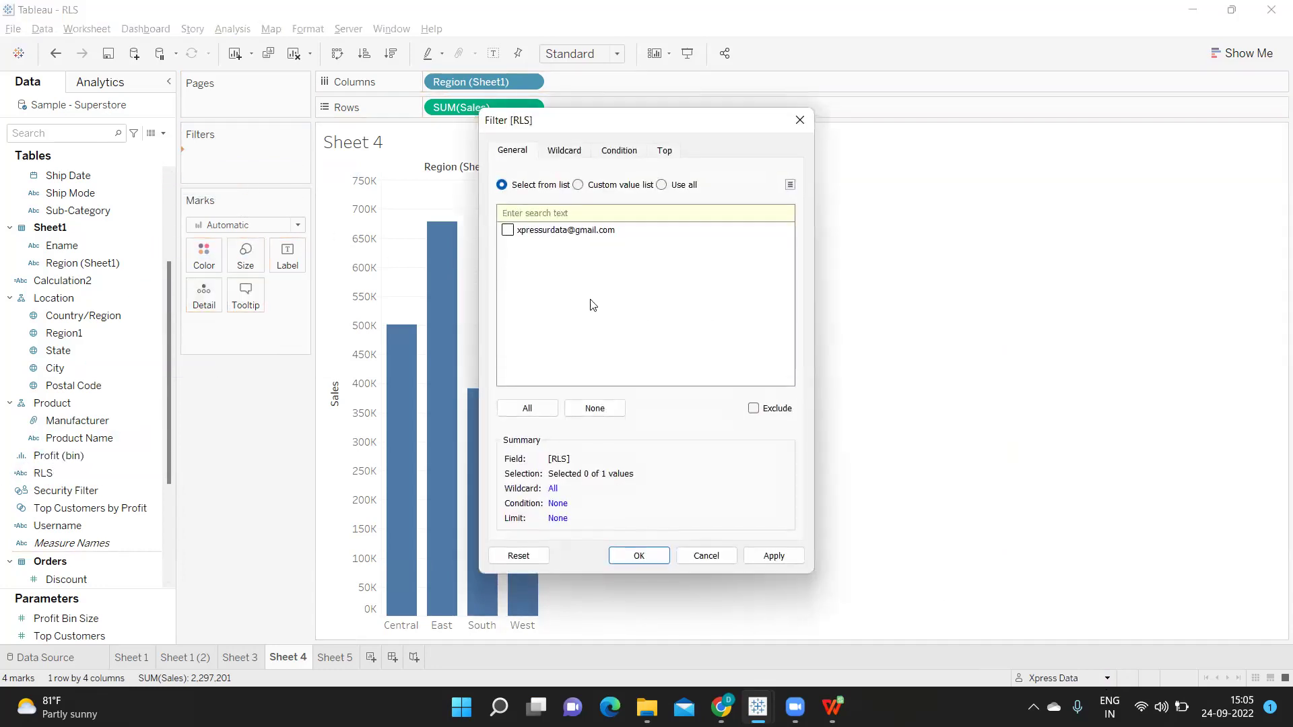
{"action": "left_click", "coordinate": [707, 556]}
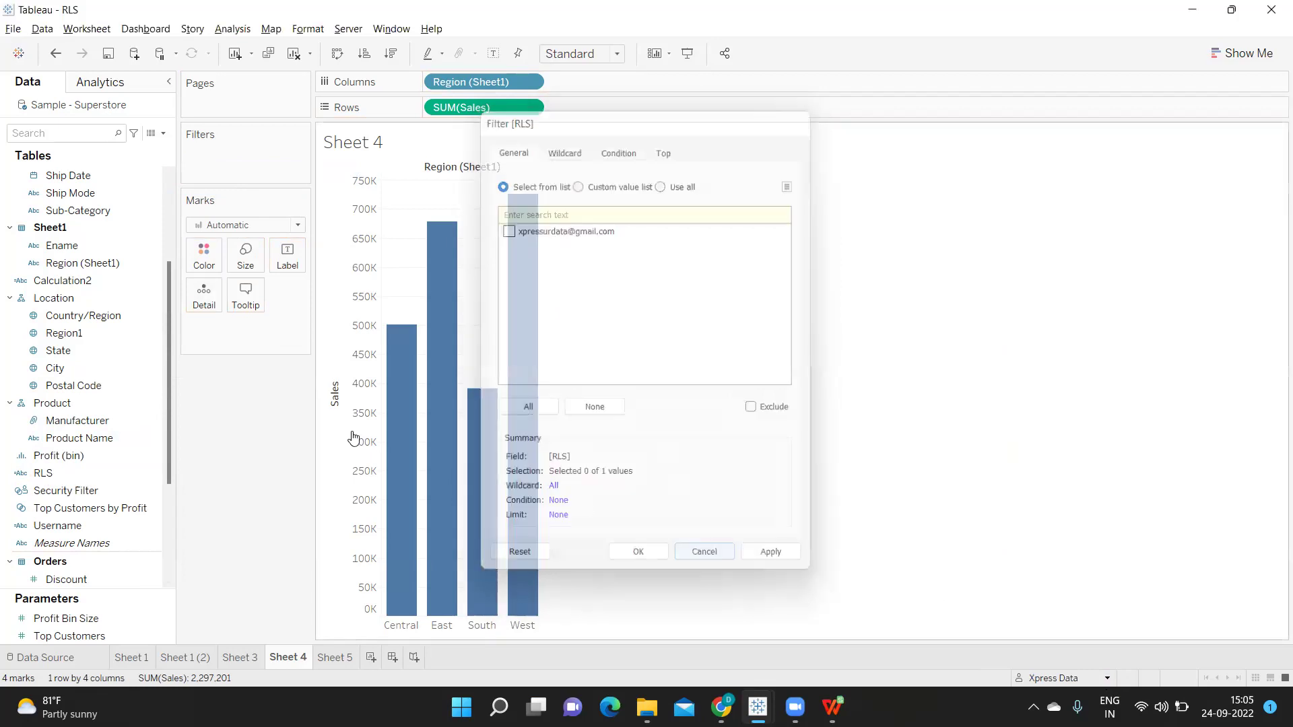
{"action": "left_click", "coordinate": [152, 472]}
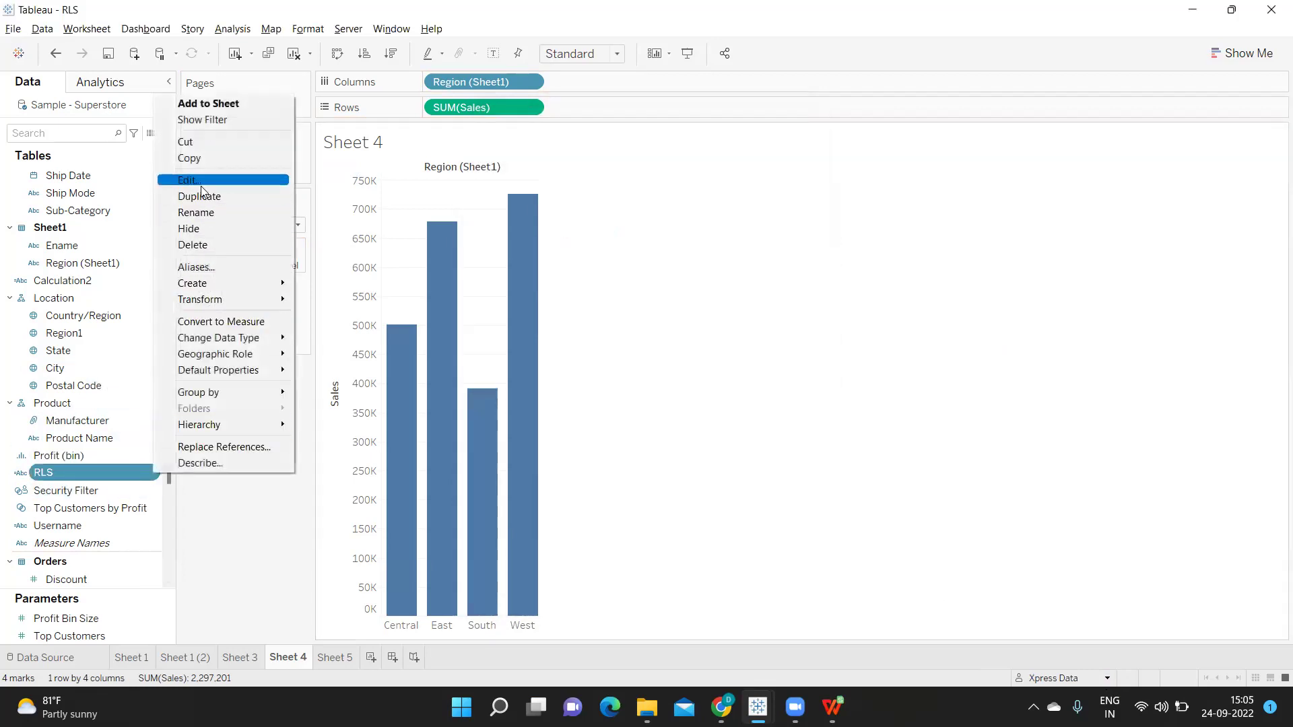
In the RLS calculation, comment out USERNAME() and uncomment the IF USERNAME()= ... THEN 1 ELSE 0 END rule
{"action": "left_click", "coordinate": [201, 182]}
{"action": "left_click", "coordinate": [157, 374]}
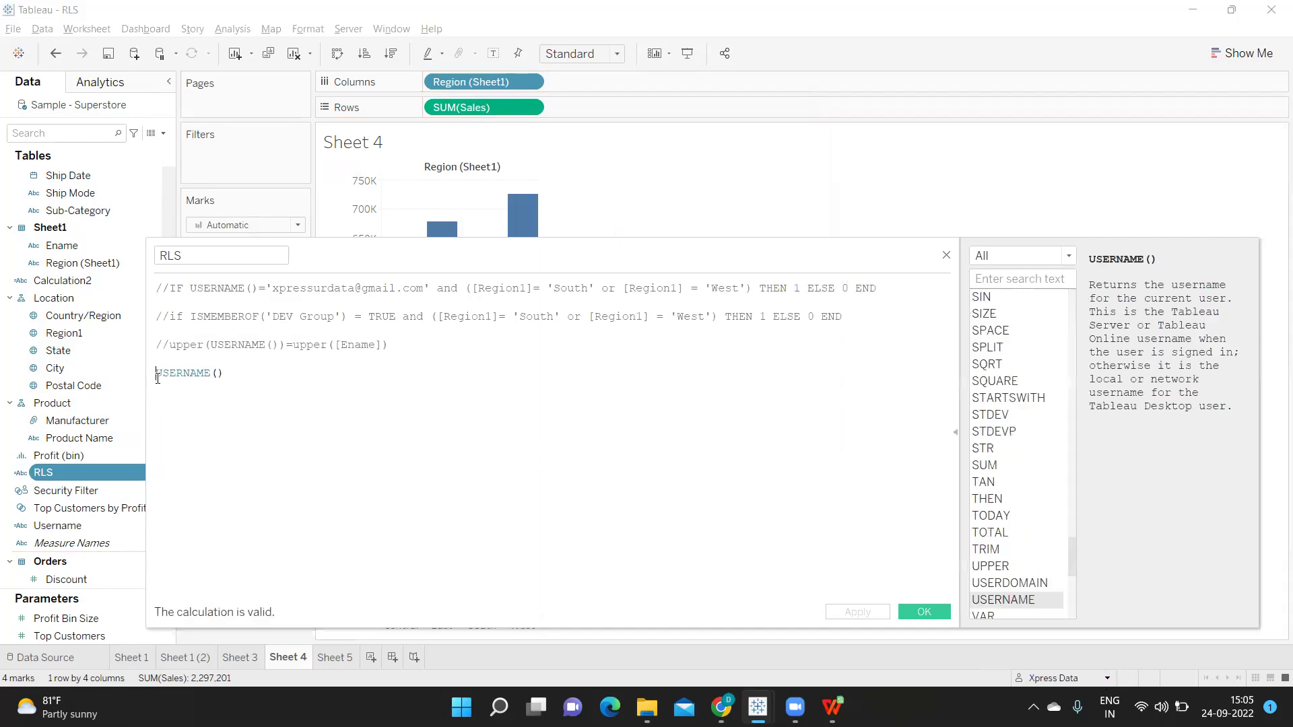
{"action": "type", "text": "//"}
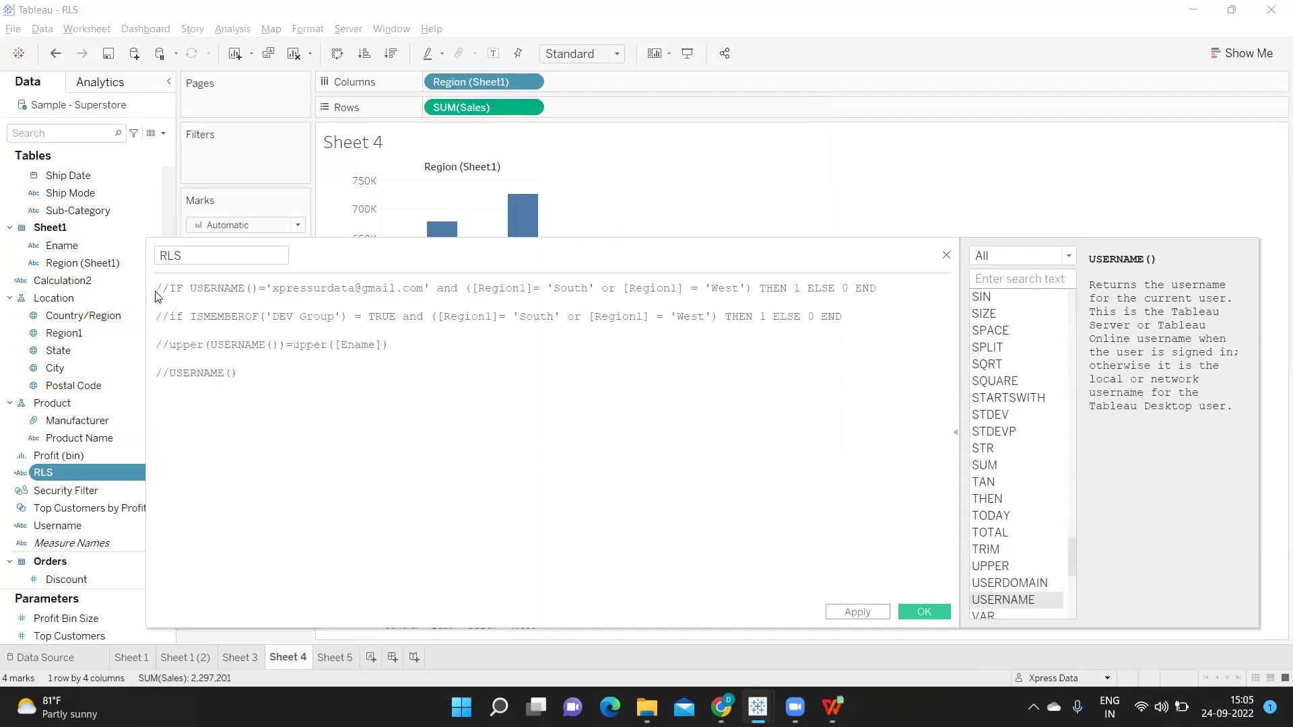
{"action": "left_click", "coordinate": [173, 288]}
{"action": "key", "text": "BackSpace"}
{"action": "key", "text": "BackSpace"}
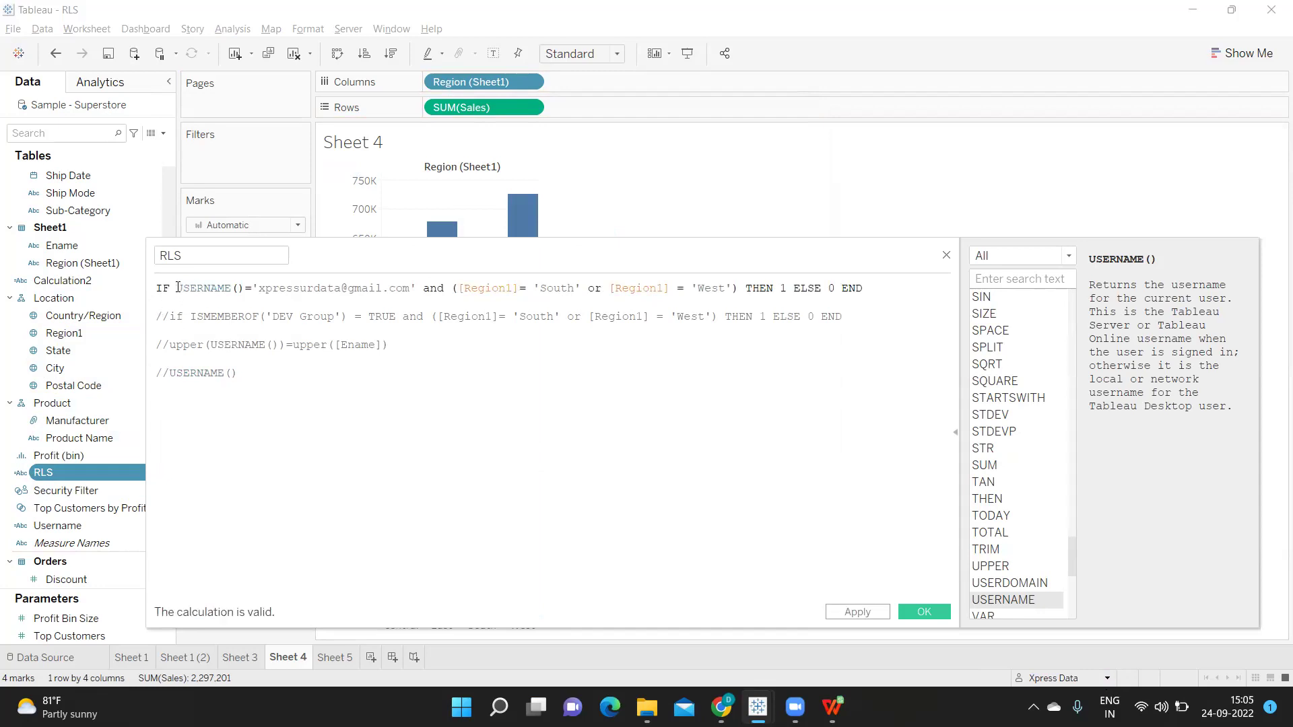
Review the rule's e-mail match, South-or-West condition and ELSE 0 fallback, then apply it
{"action": "left_click_drag", "start_coordinate": [176, 288], "coordinate": [244, 288]}
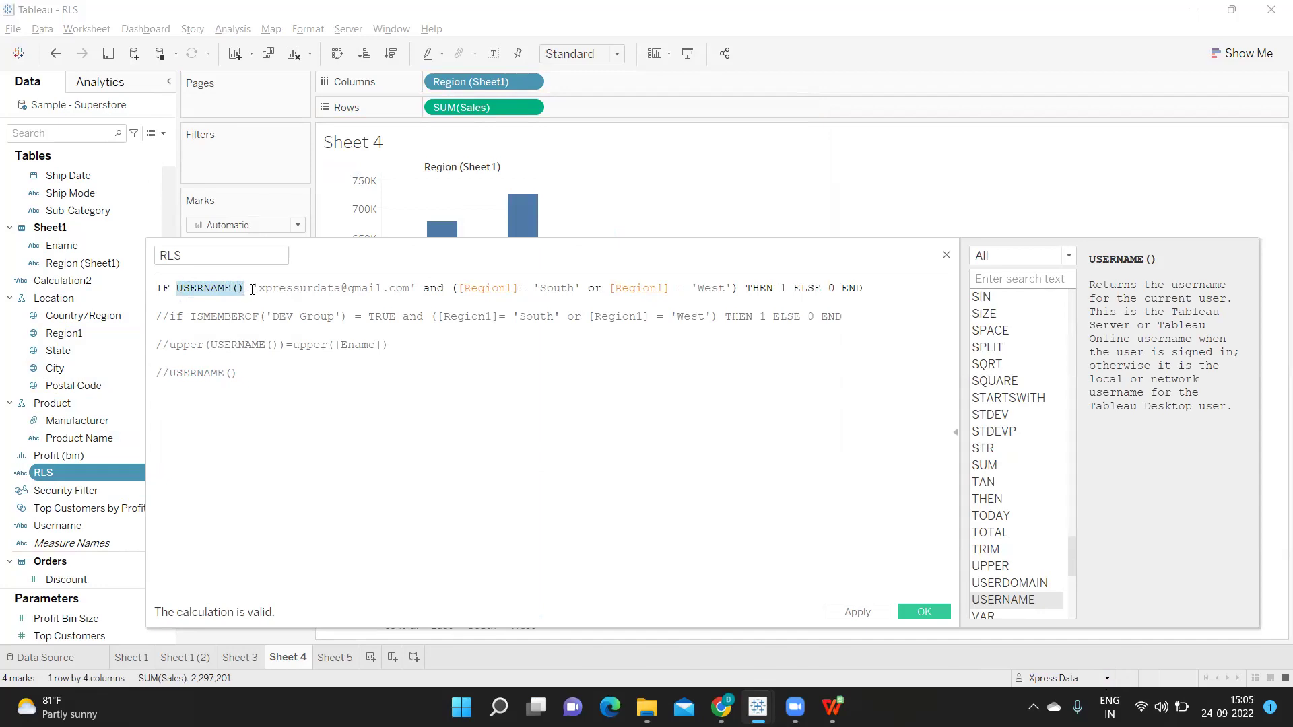
{"action": "left_click_drag", "start_coordinate": [253, 288], "coordinate": [419, 290]}
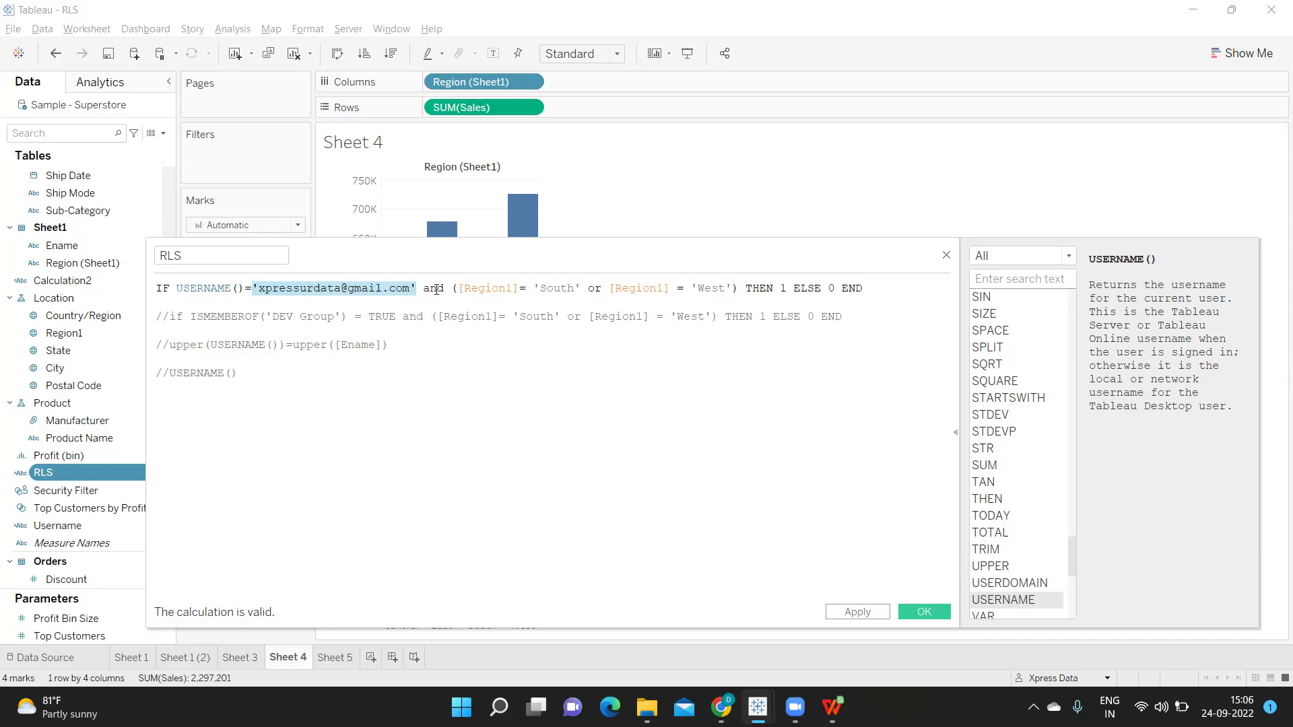
{"action": "left_click_drag", "start_coordinate": [424, 288], "coordinate": [731, 286]}
{"action": "left_click", "coordinate": [780, 286]}
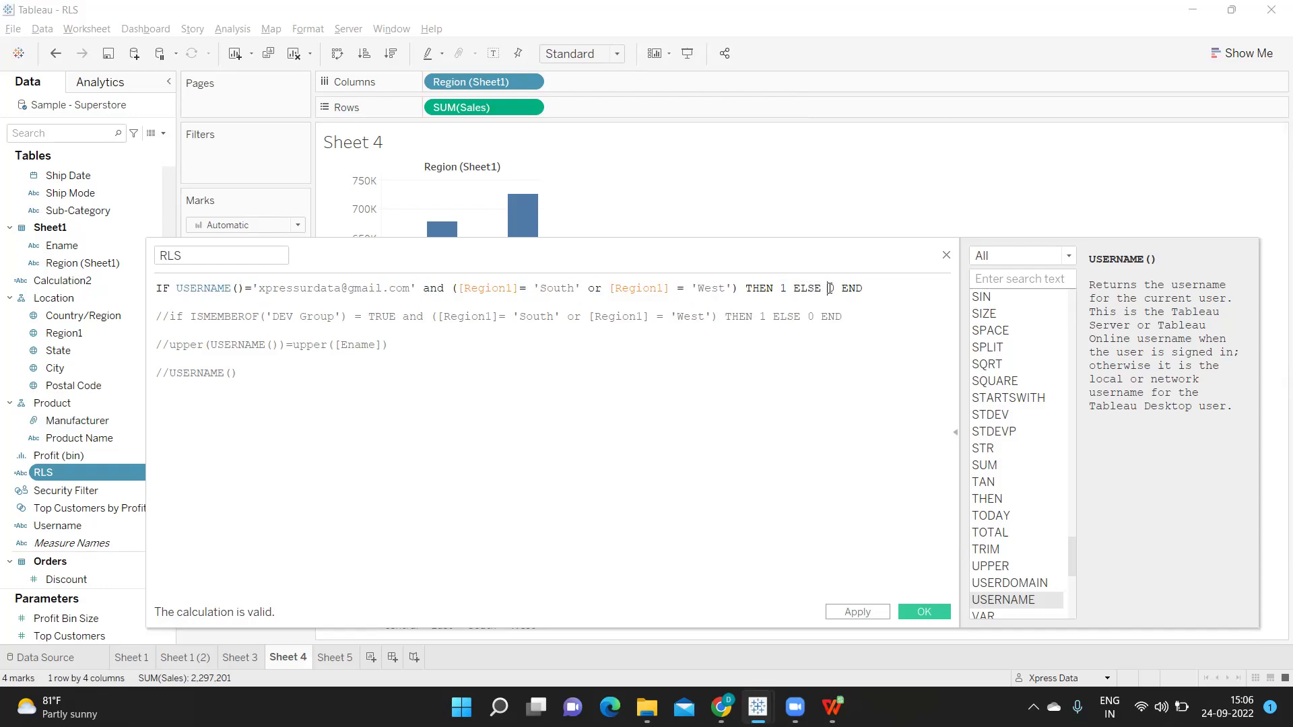
{"action": "left_click", "coordinate": [829, 290]}
{"action": "double_click", "coordinate": [287, 289]}
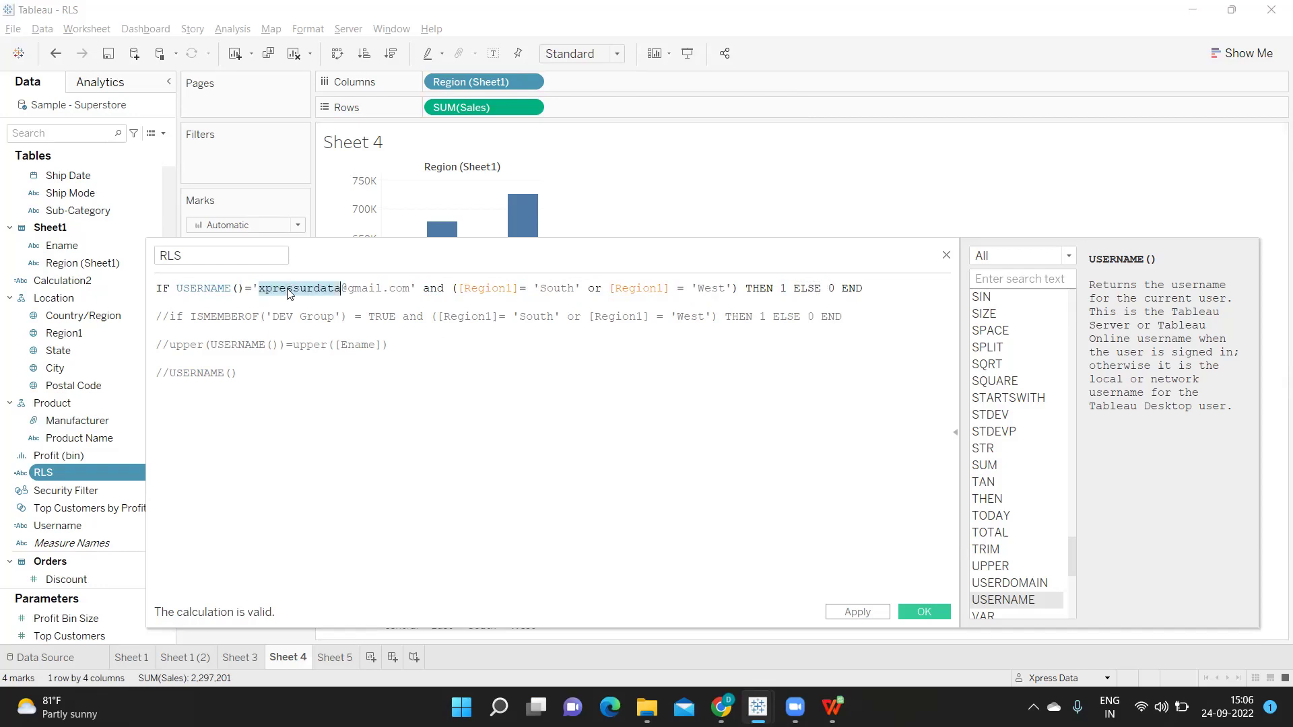
{"action": "left_click_drag", "start_coordinate": [424, 289], "coordinate": [723, 289]}
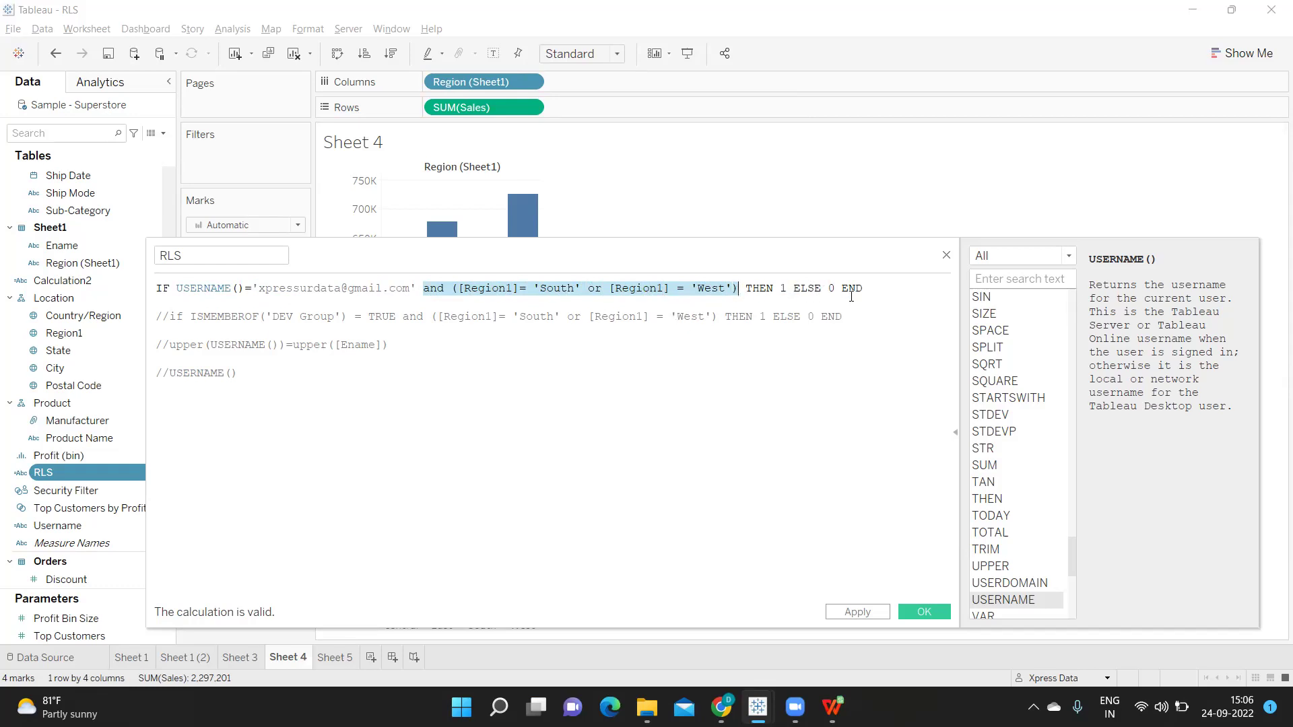
{"action": "left_click", "coordinate": [858, 613]}
{"action": "left_click", "coordinate": [922, 612]}
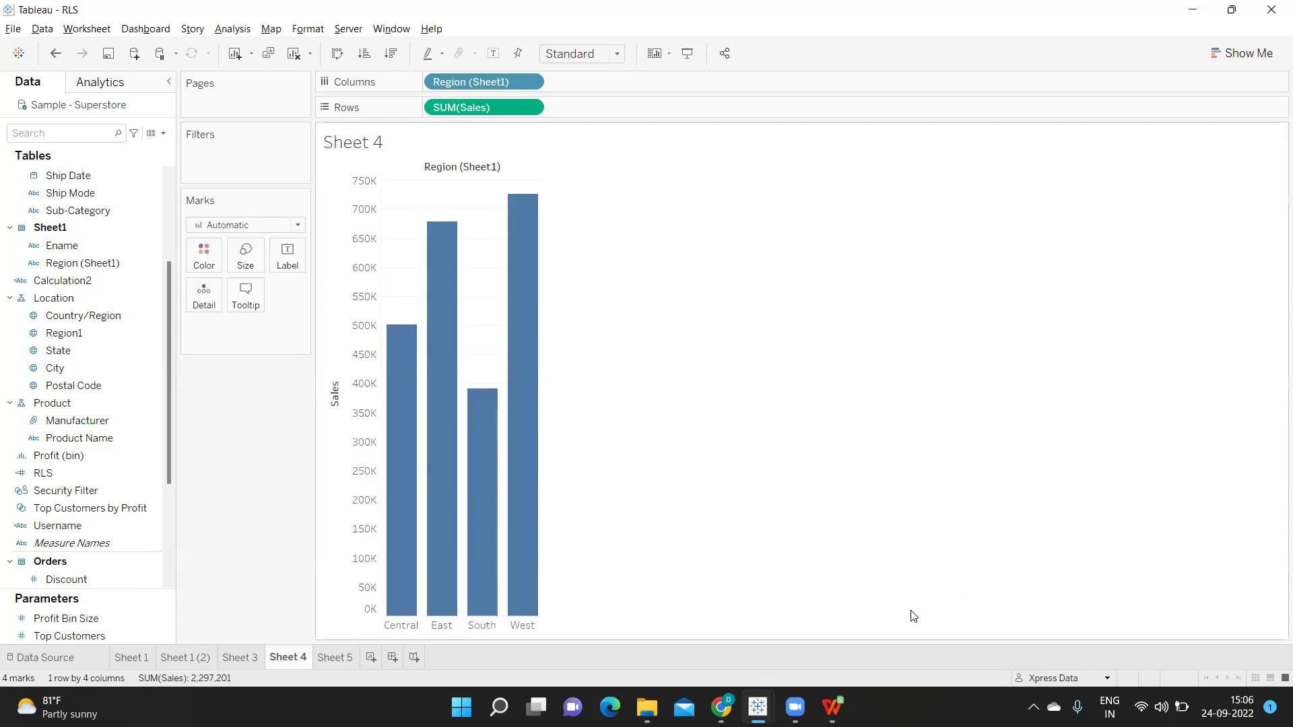
{"action": "left_click", "coordinate": [60, 476]}
{"action": "left_click_drag", "start_coordinate": [72, 455], "coordinate": [237, 155]}
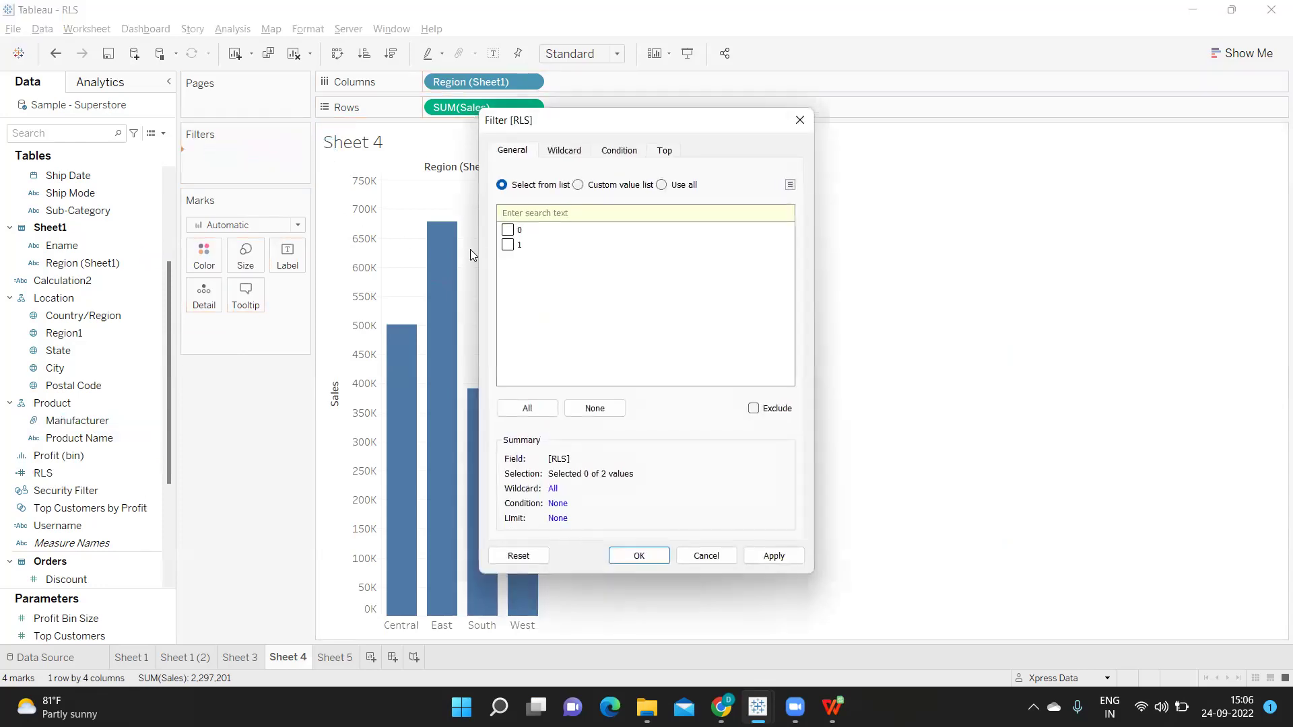
{"action": "left_click", "coordinate": [507, 245]}
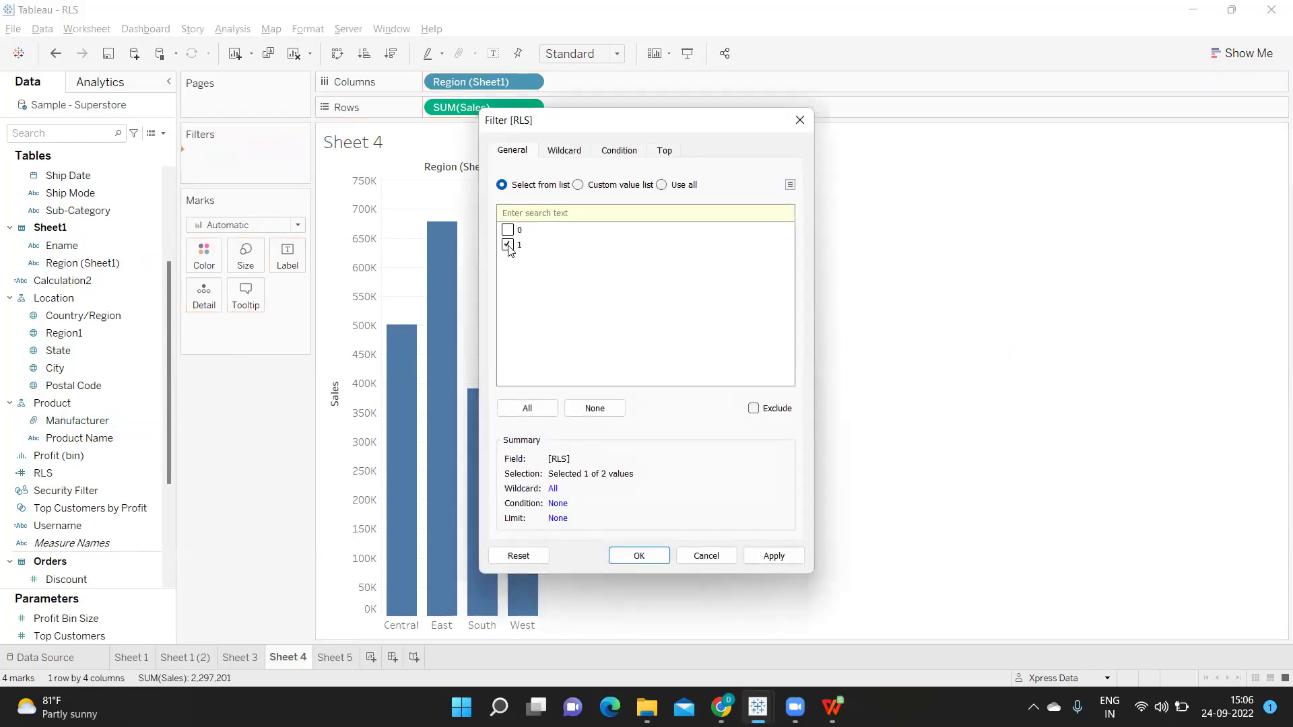
{"action": "left_click", "coordinate": [769, 558]}
{"action": "left_click", "coordinate": [654, 558]}
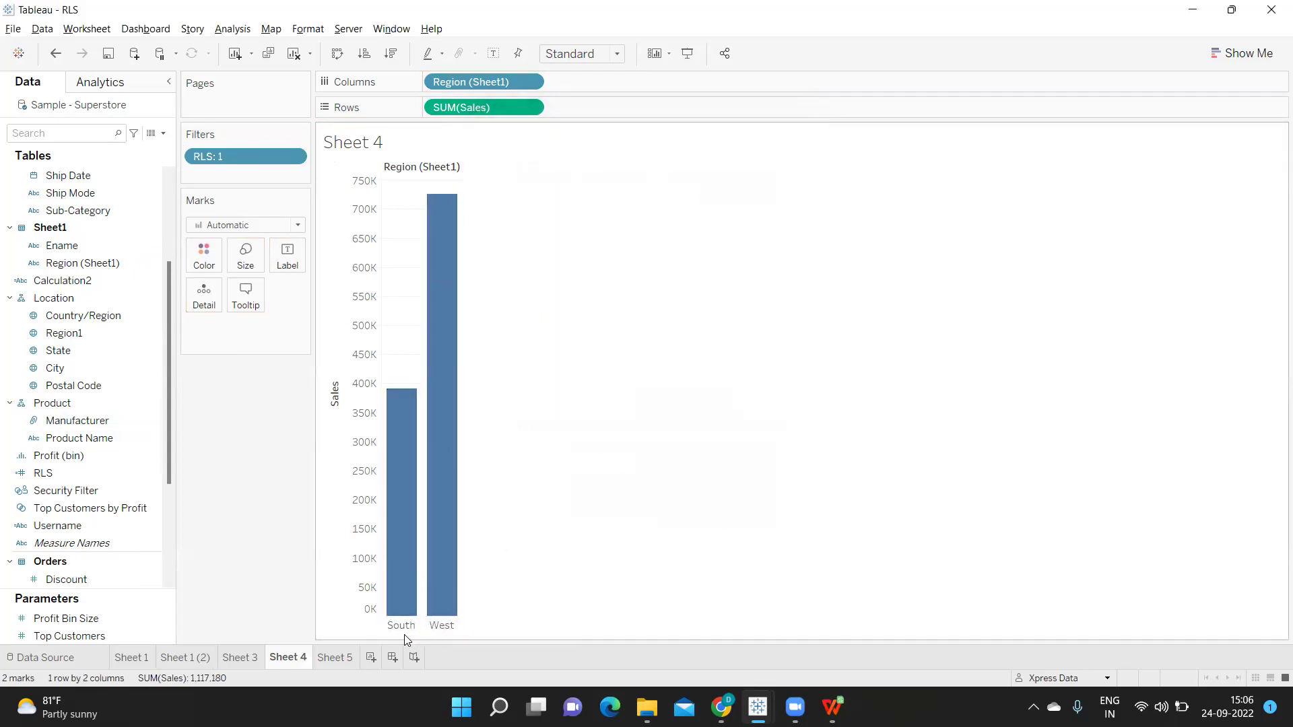
{"action": "left_click", "coordinate": [110, 526]}
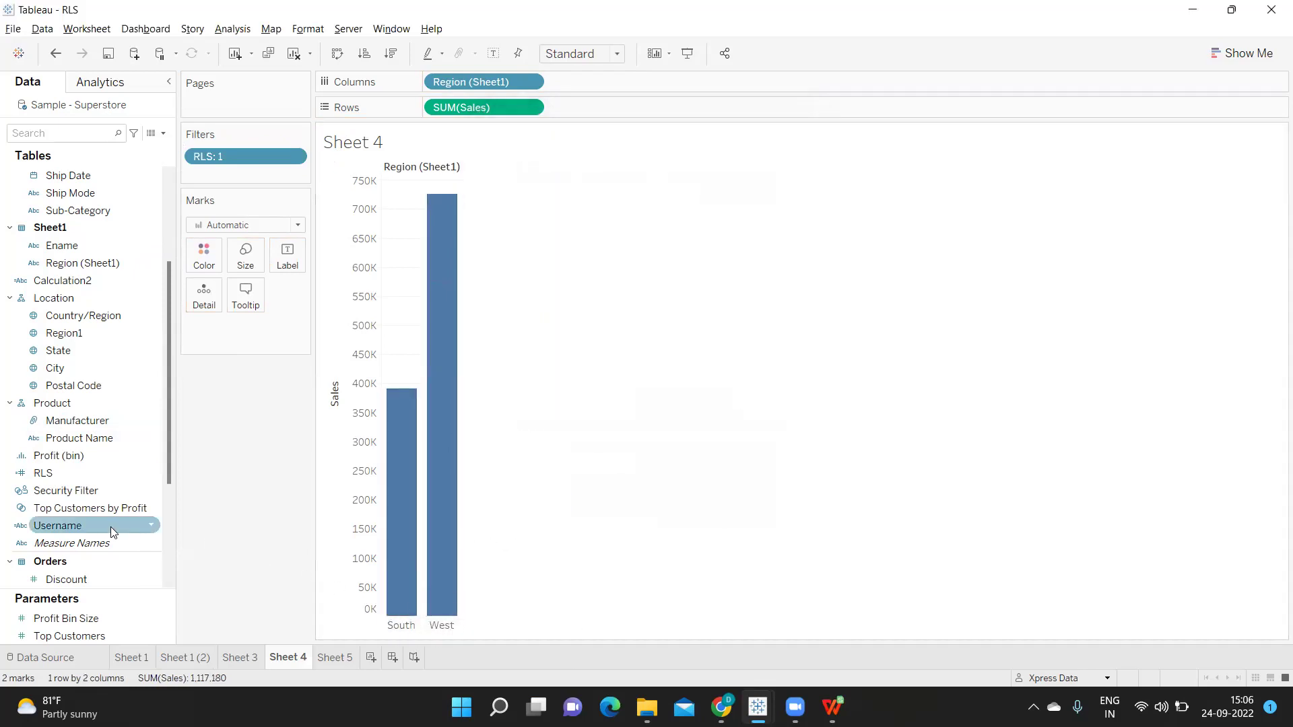
{"action": "left_click", "coordinate": [152, 526]}
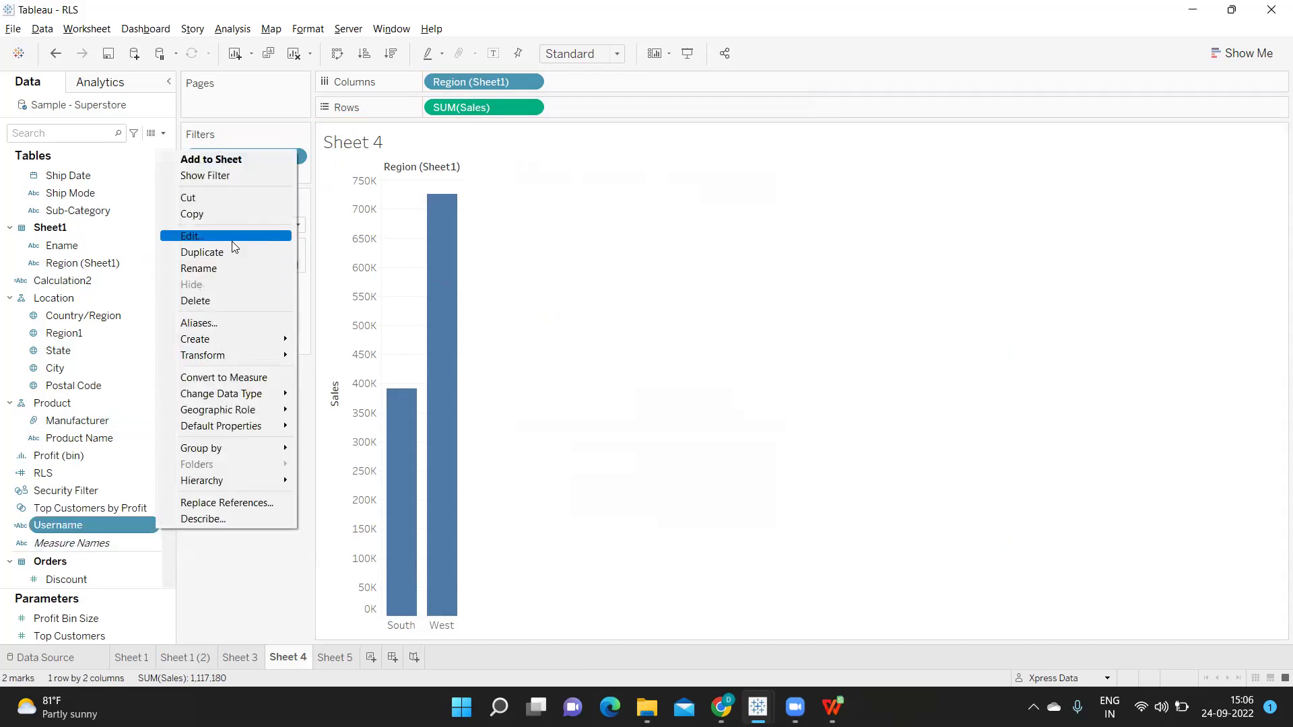
{"action": "left_click", "coordinate": [199, 236]}
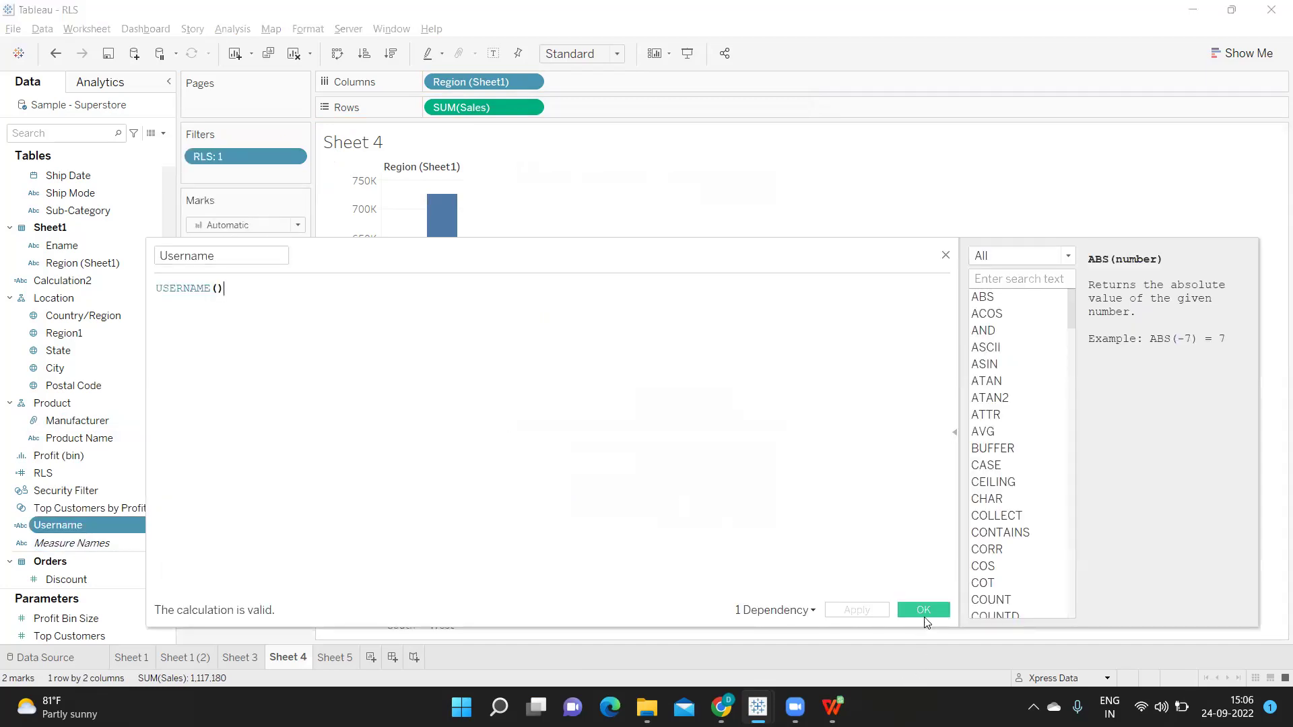
{"action": "left_click", "coordinate": [923, 610]}
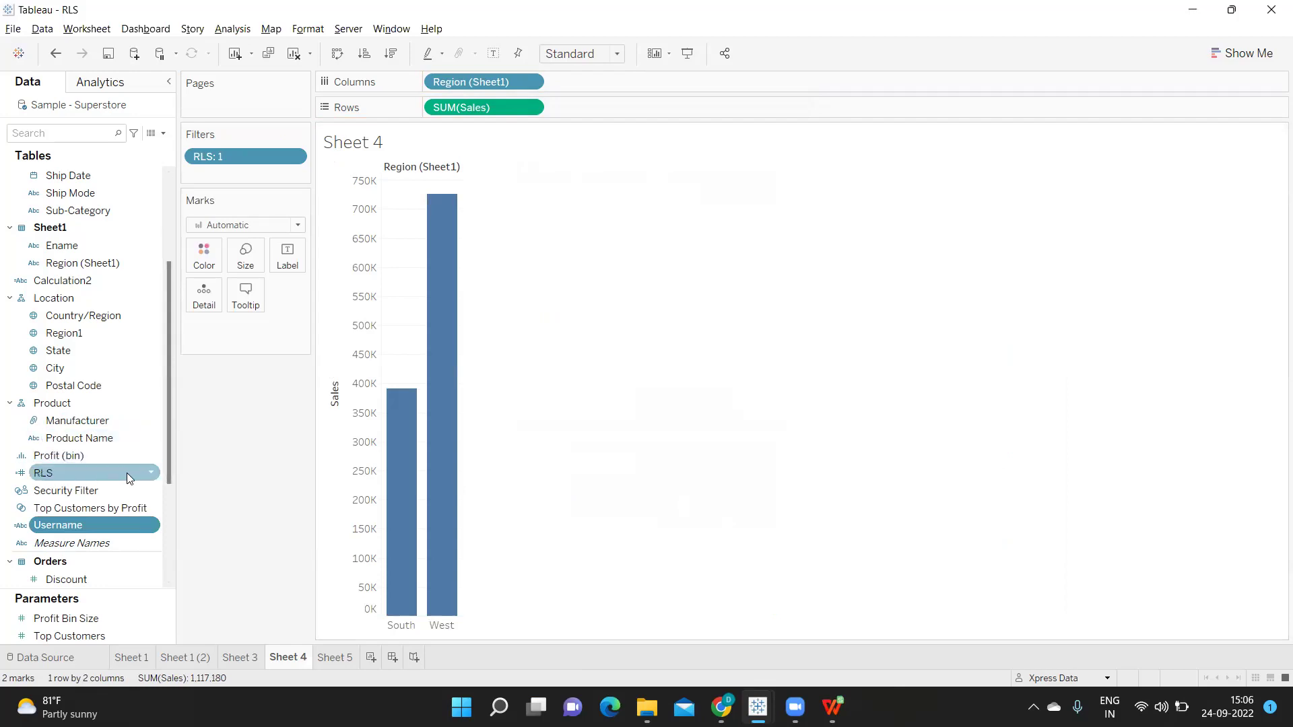
In the RLS calculation, move 0 END onto its own line and start a new ELSEIF line
{"action": "right_click", "coordinate": [150, 474]}
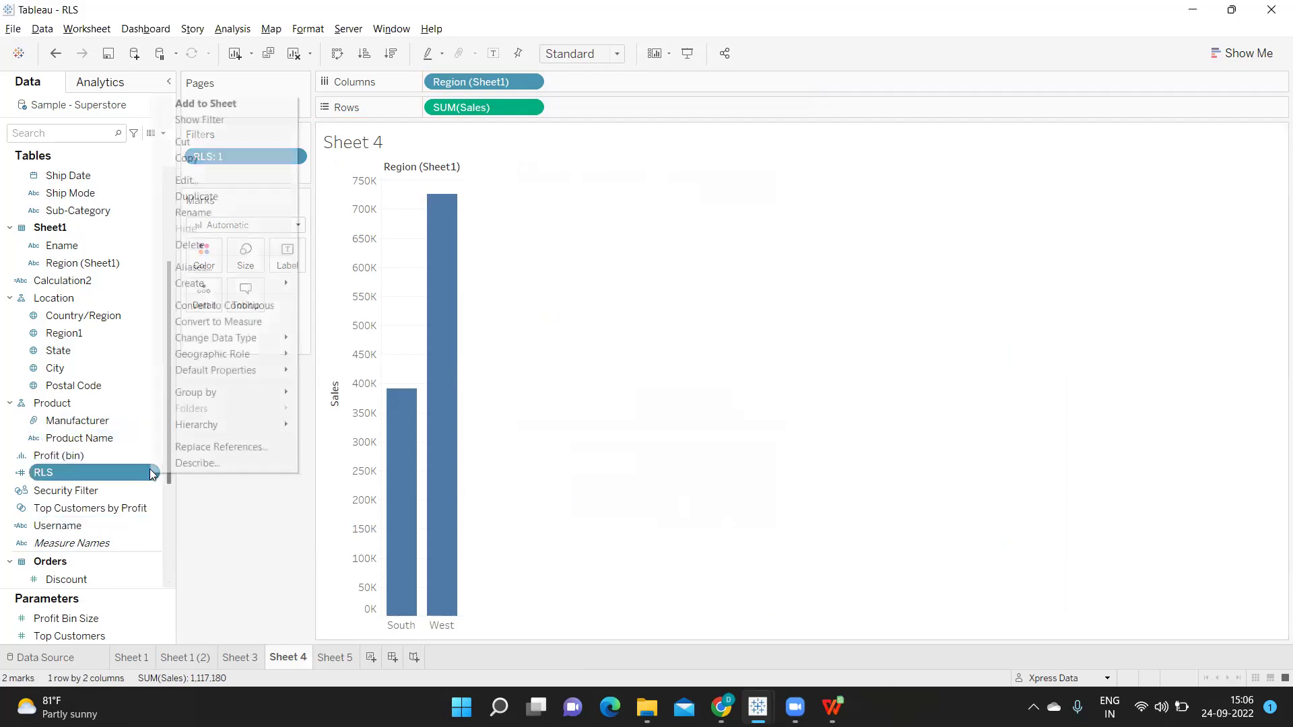
{"action": "left_click", "coordinate": [214, 175]}
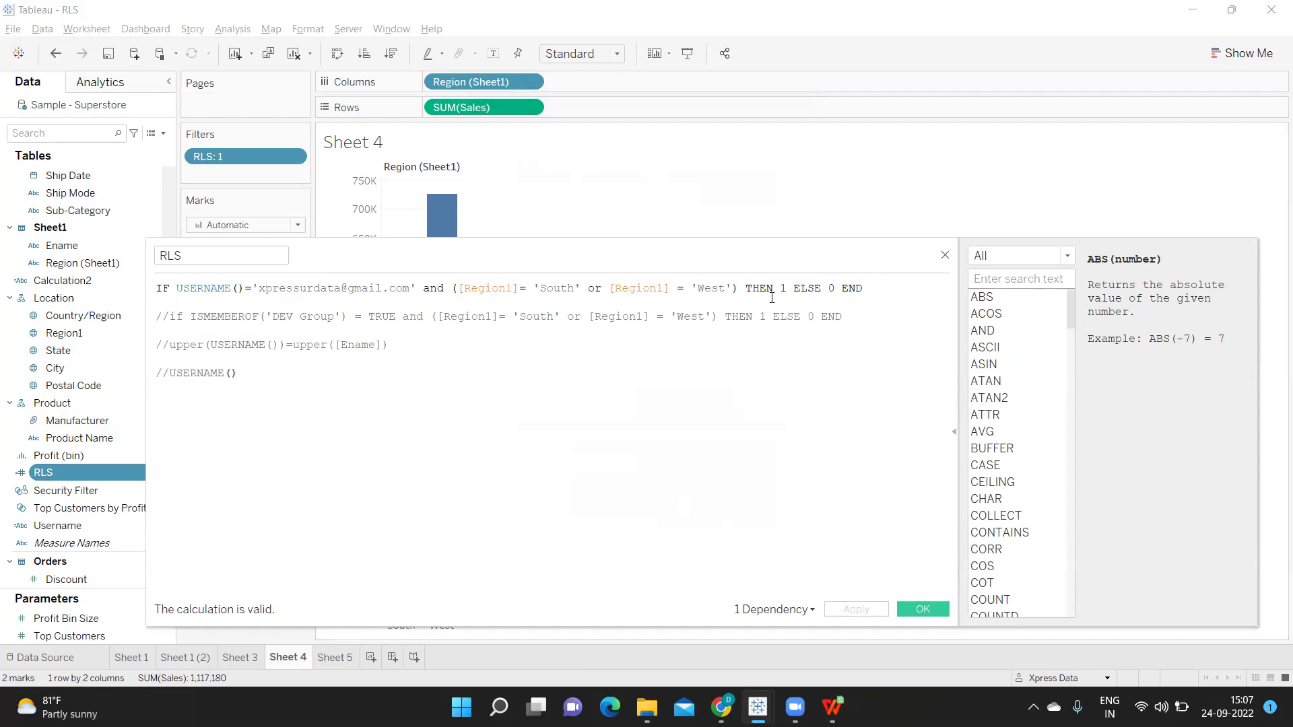
{"action": "left_click", "coordinate": [829, 287]}
{"action": "key", "text": "Return"}
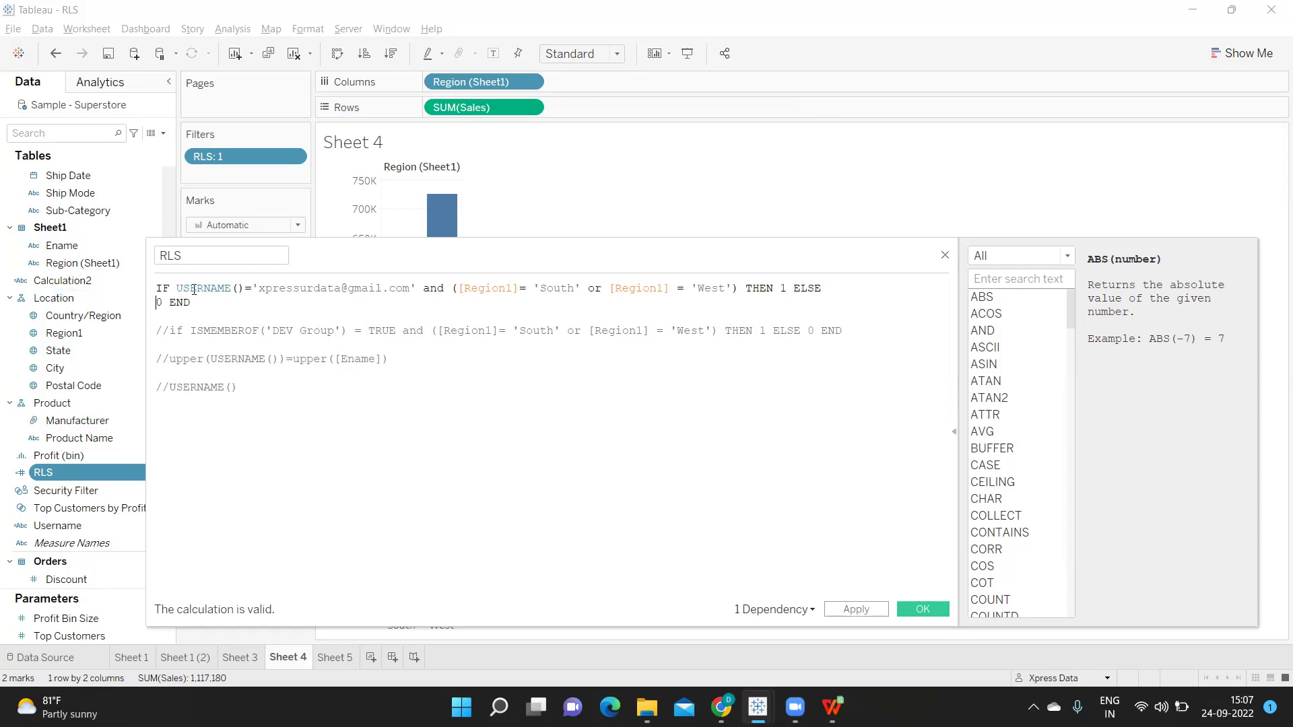
{"action": "left_click", "coordinate": [825, 289]}
{"action": "type", "text": "if"}
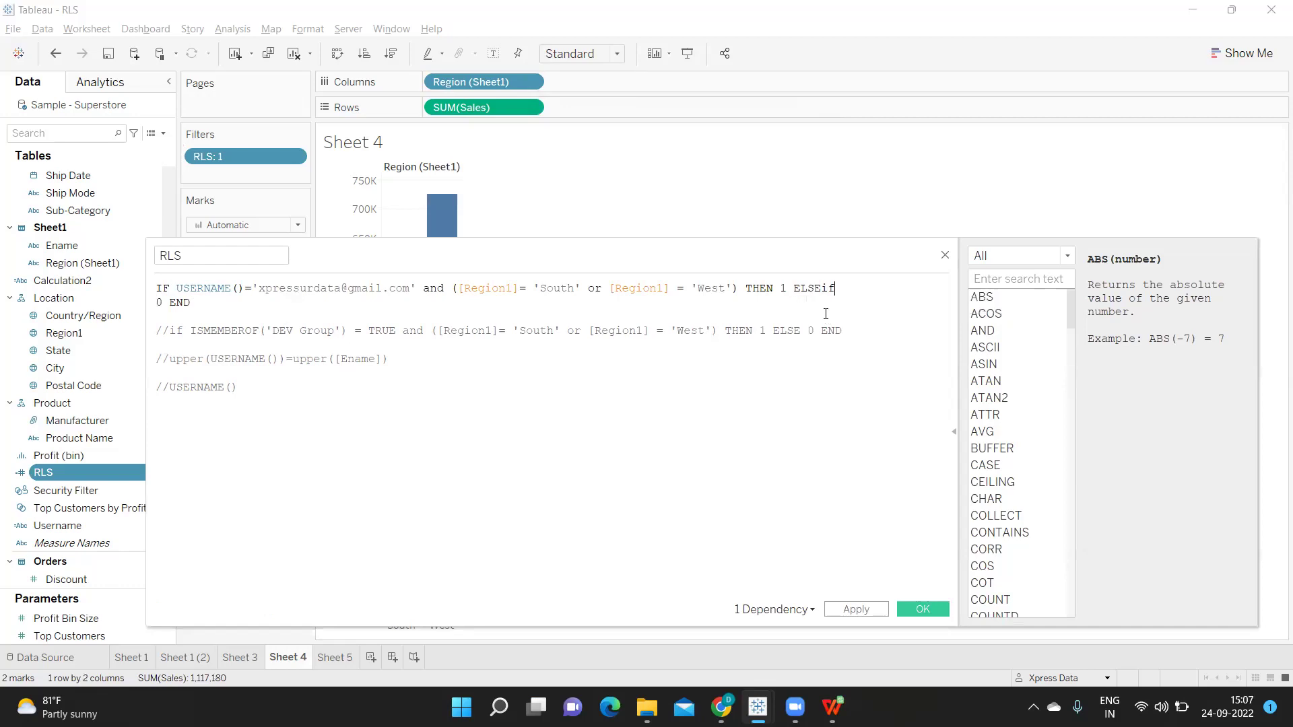
{"action": "key", "text": "Return"}
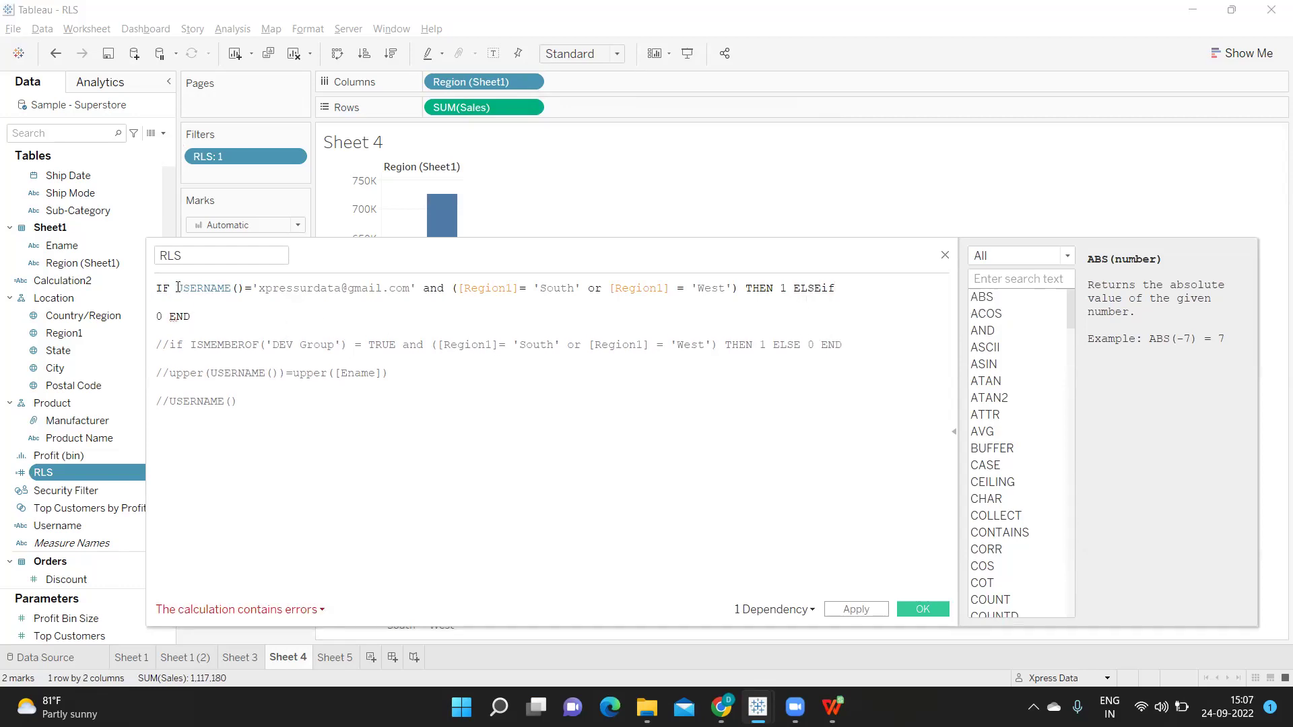
Copy the user and South/West condition onto the ELSEIF line, ending it with THEN 1 ELSE
{"action": "left_click_drag", "start_coordinate": [178, 288], "coordinate": [791, 291]}
{"action": "key", "text": "ctrl+c"}
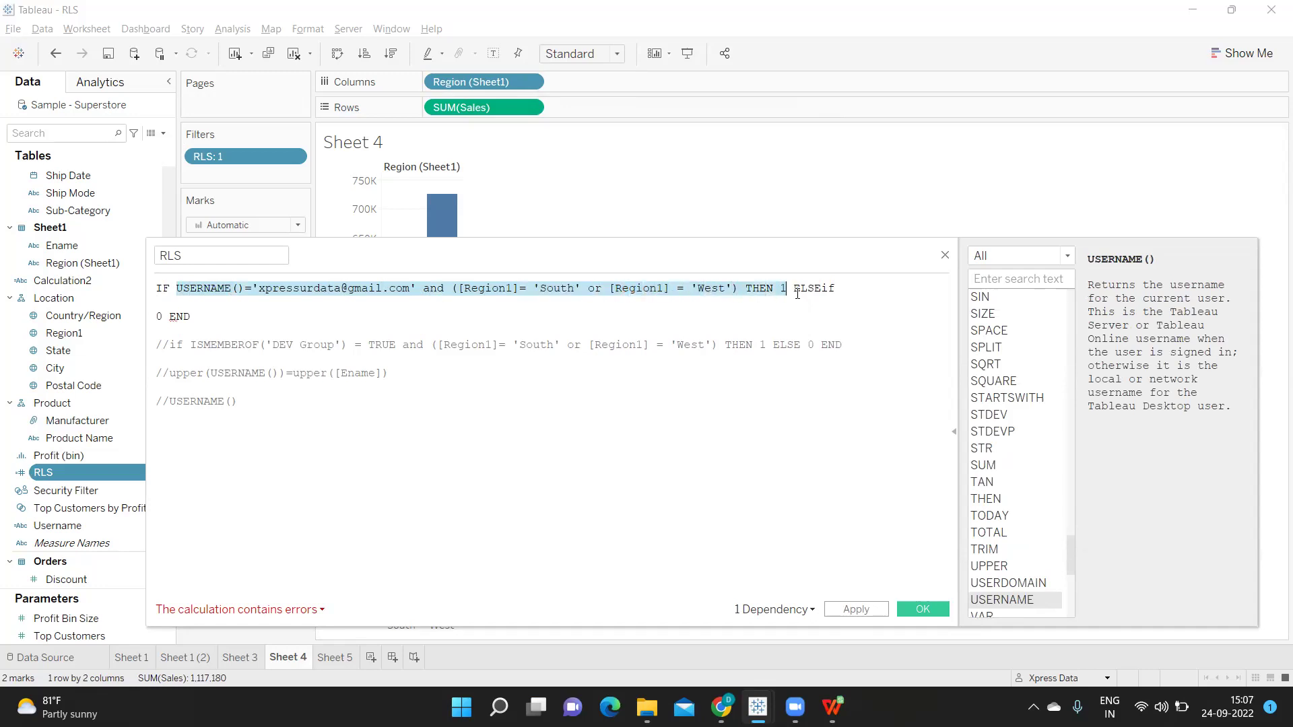
{"action": "left_click", "coordinate": [862, 290]}
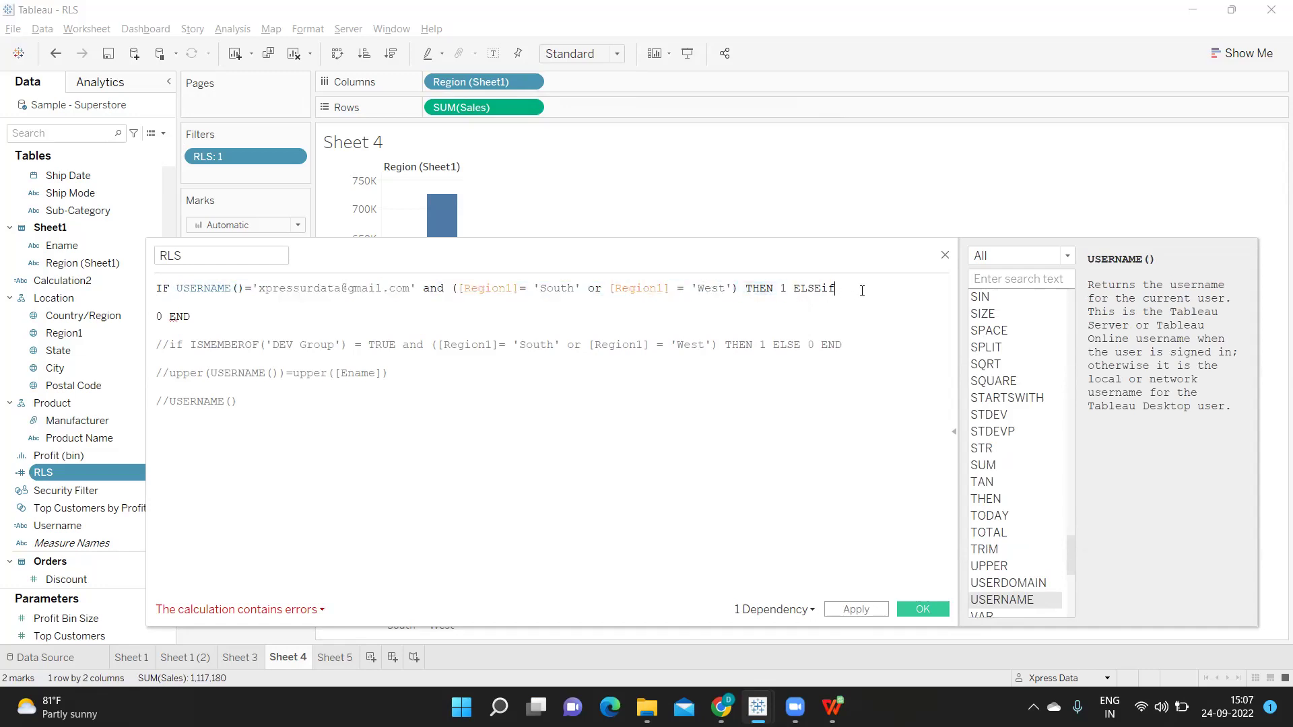
{"action": "left_click", "coordinate": [188, 305]}
{"action": "key", "text": "ctrl+v"}
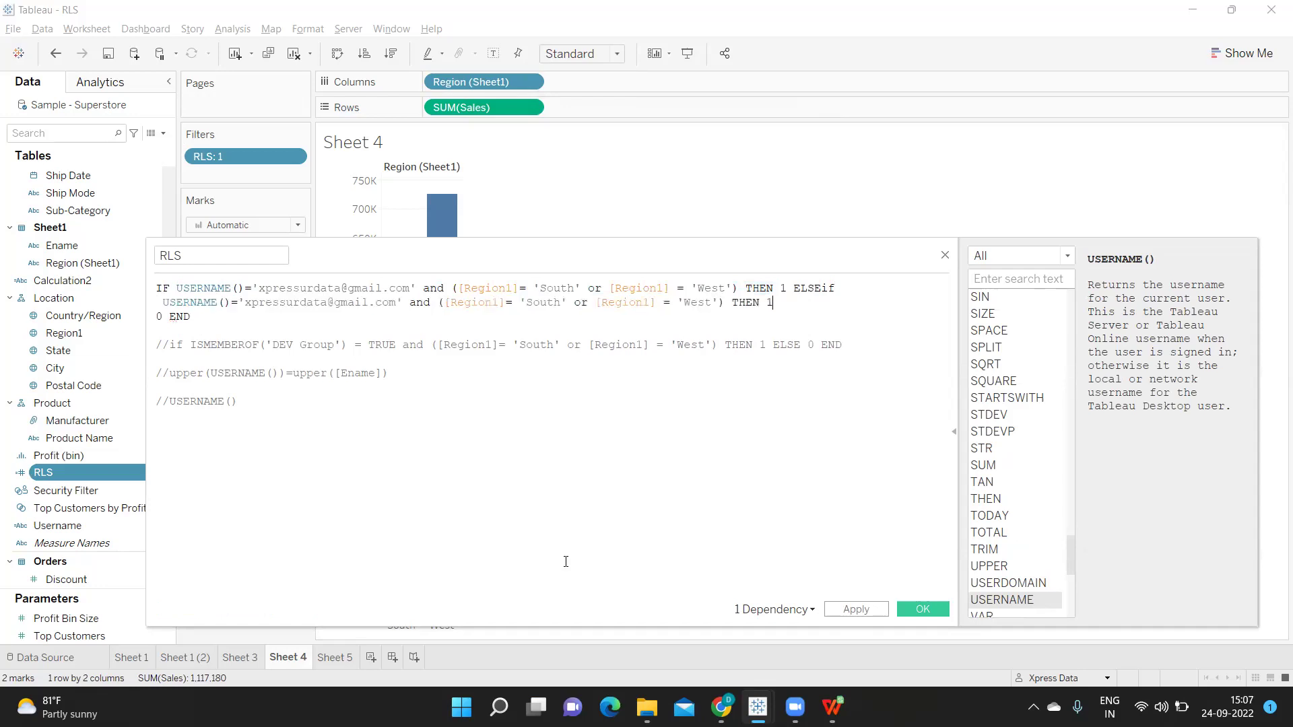
{"action": "left_click", "coordinate": [1106, 678]}
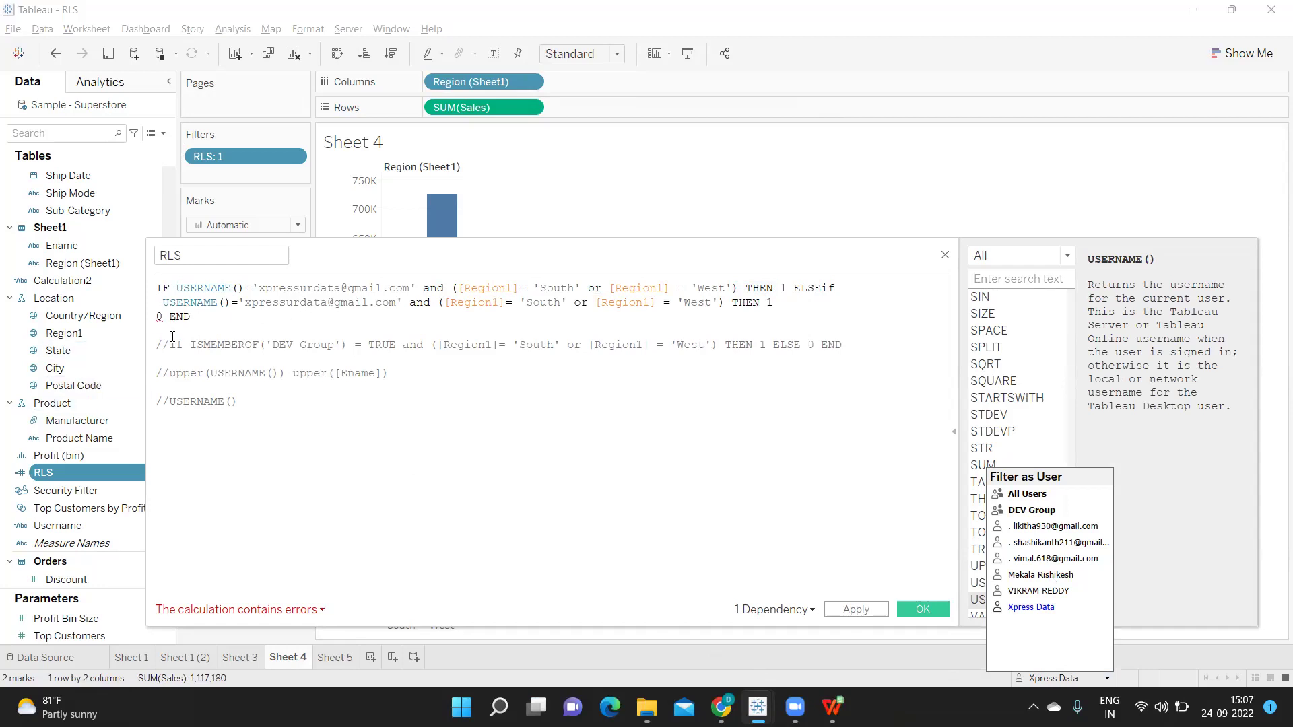
{"action": "left_click", "coordinate": [794, 303]}
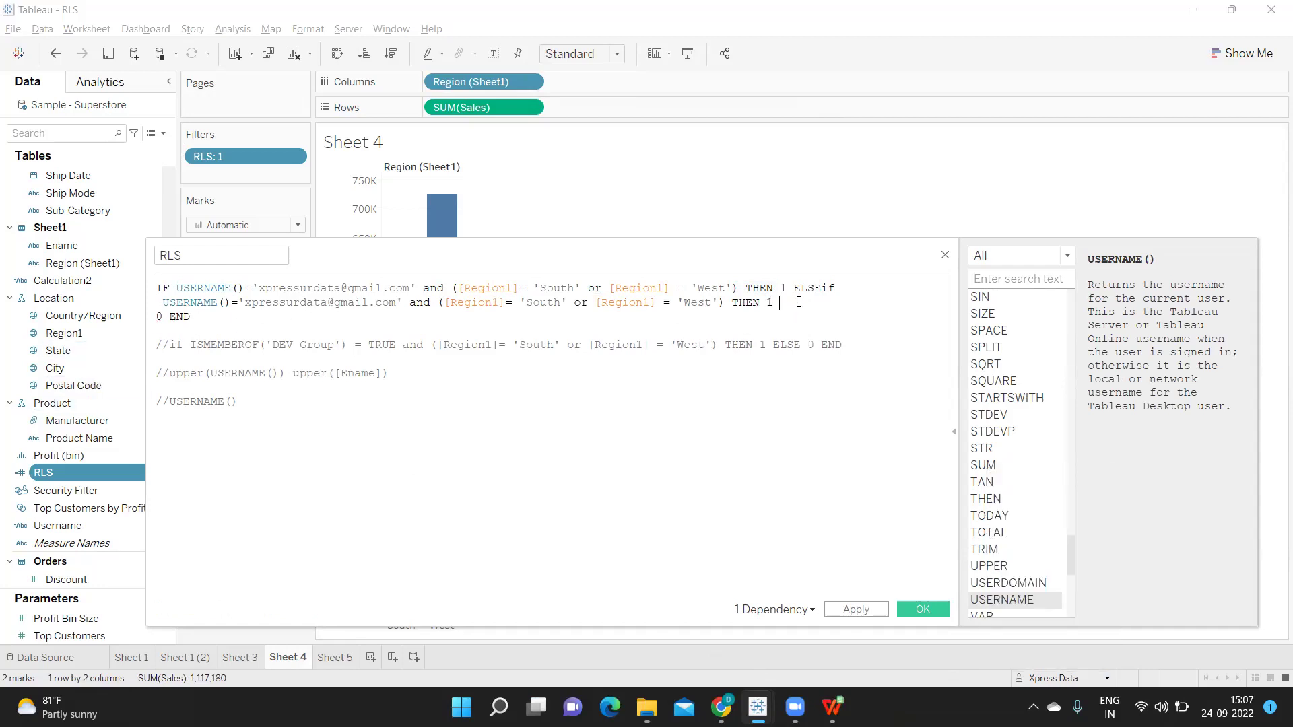
{"action": "type", "text": "ek"}
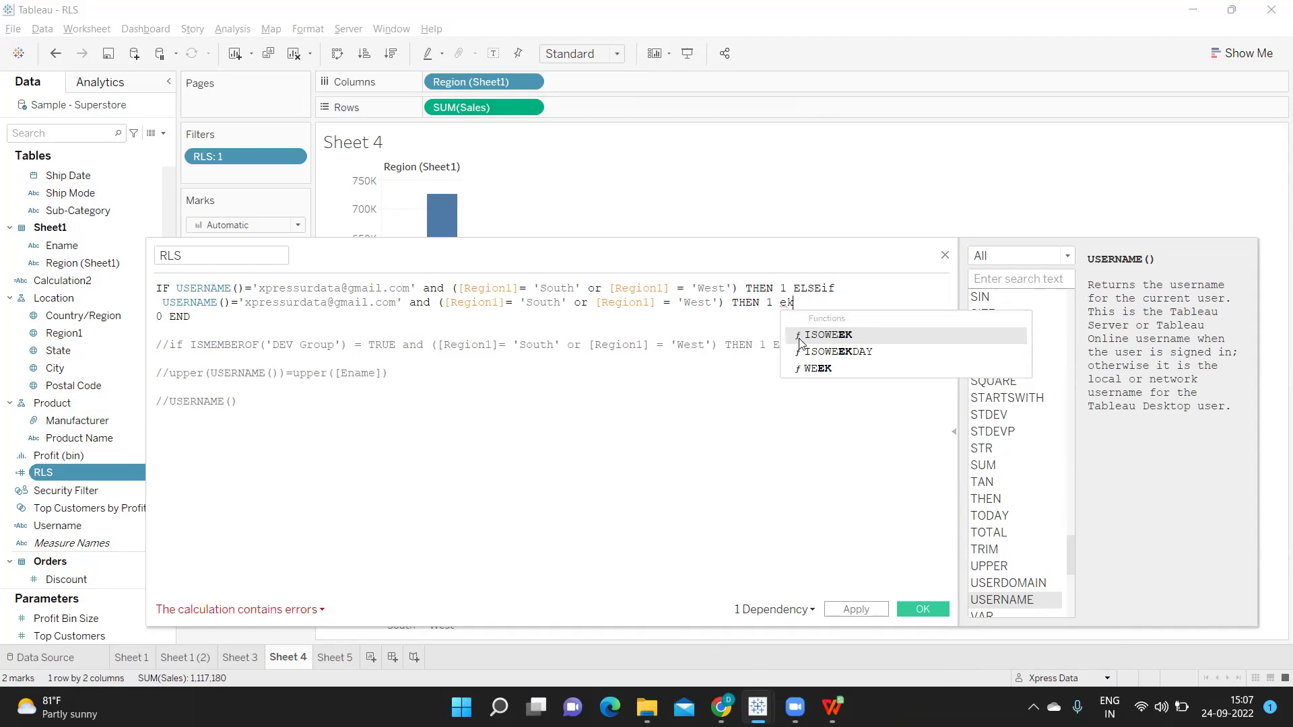
{"action": "key", "text": "BackSpace"}
{"action": "key", "text": "BackSpace"}
{"action": "type", "text": "ELSE"}
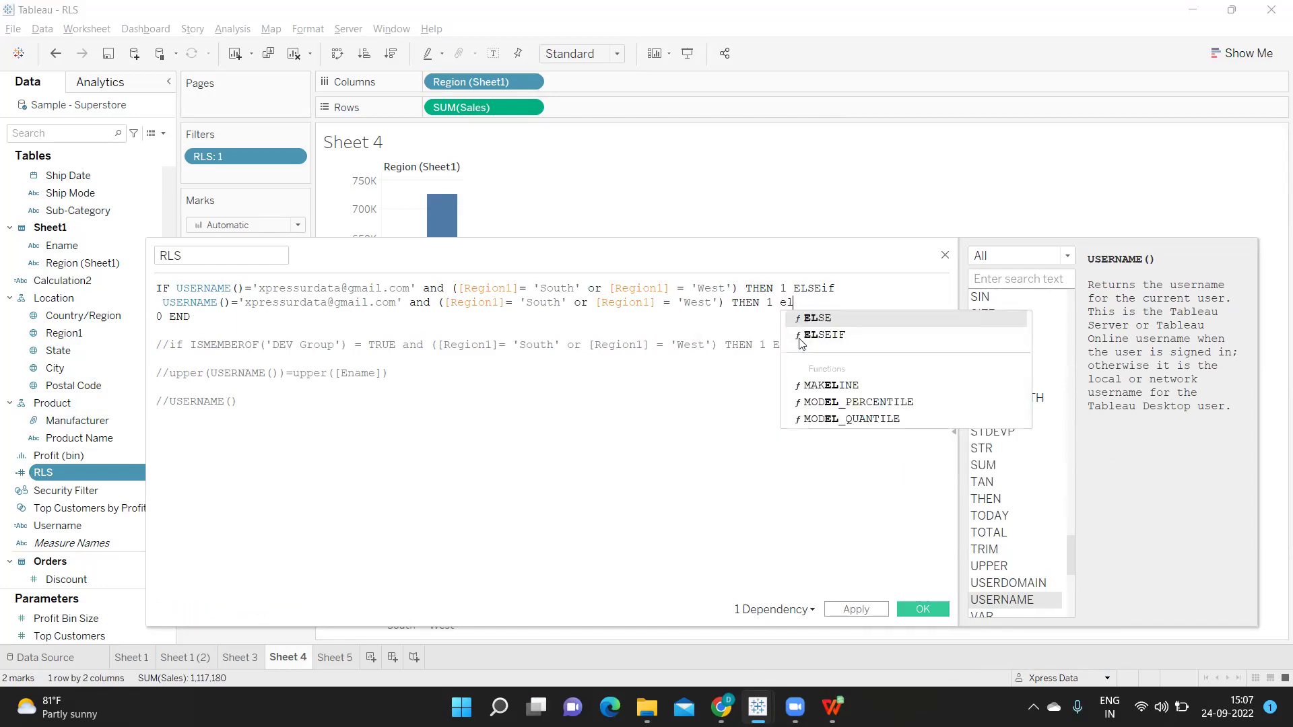
{"action": "key", "text": "Return"}
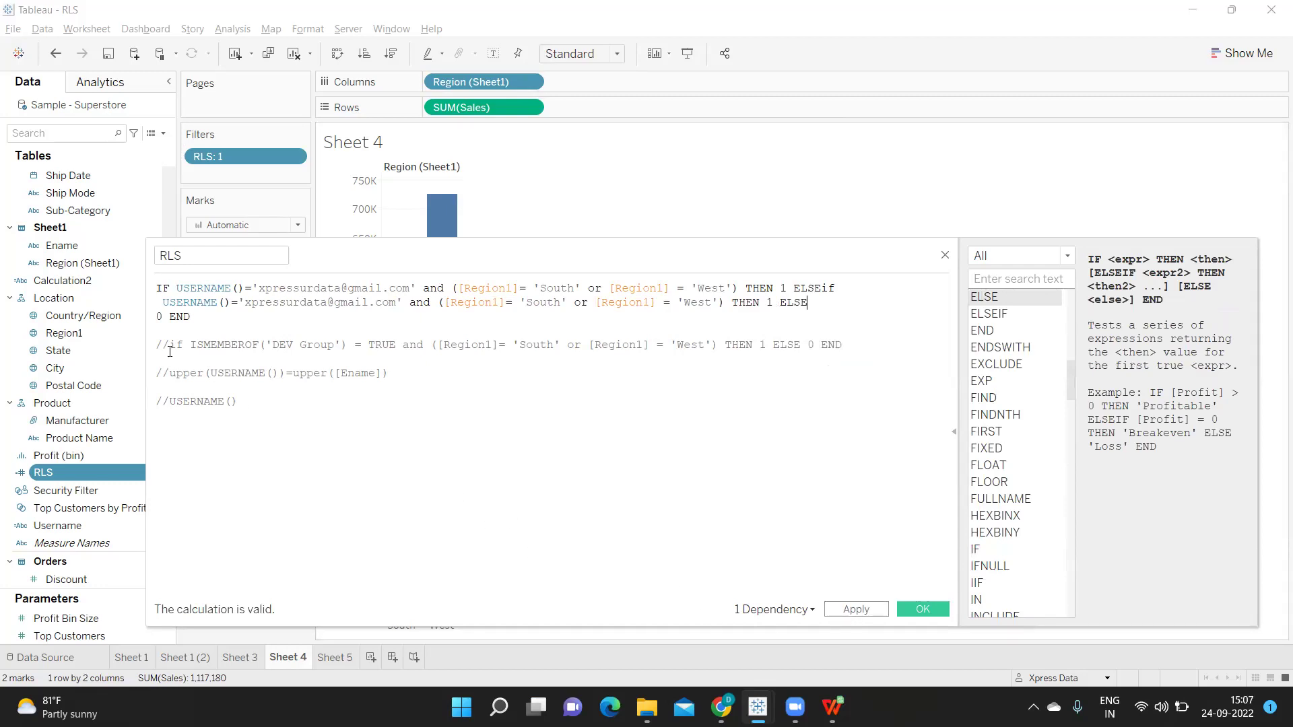
Comment out both IF lines and the 0 END line with //, and uncomment USERNAME()
{"action": "left_click", "coordinate": [158, 290]}
{"action": "type", "text": "//"}
{"action": "left_click", "coordinate": [157, 302]}
{"action": "type", "text": "//"}
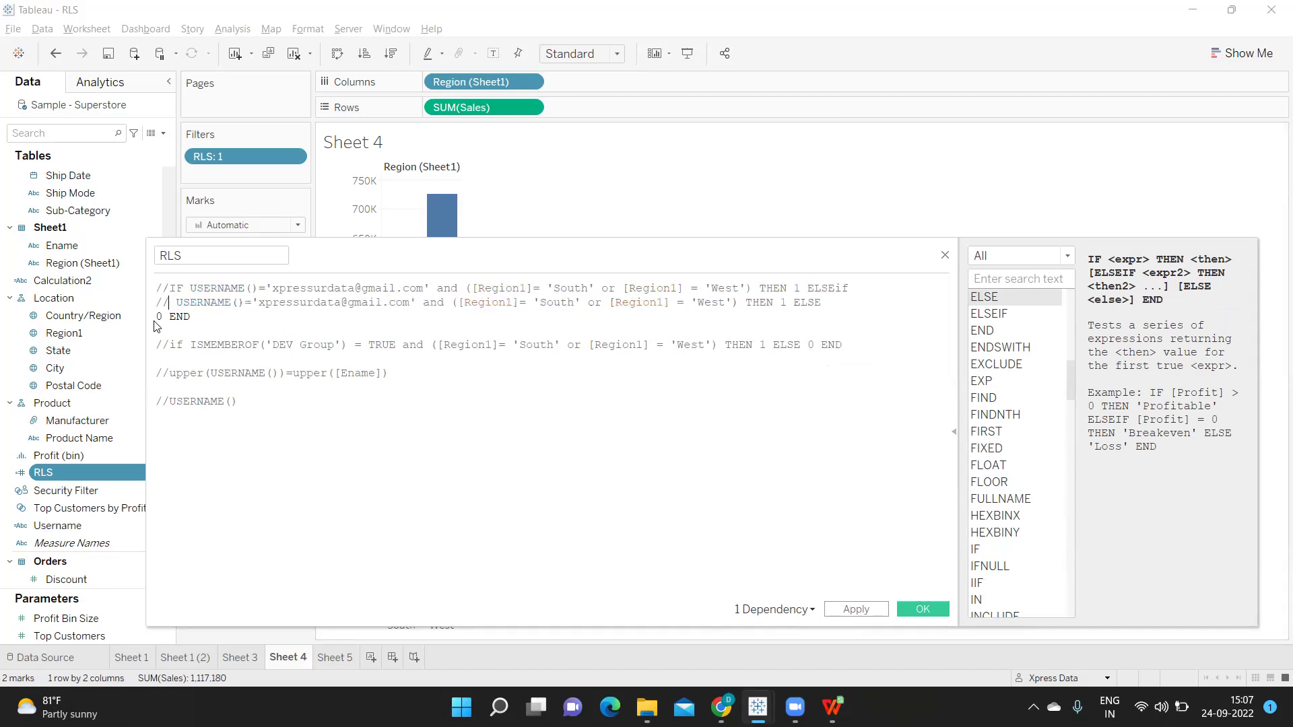
{"action": "left_click", "coordinate": [157, 316]}
{"action": "type", "text": "//"}
{"action": "left_click", "coordinate": [171, 400]}
{"action": "key", "text": "BackSpace"}
{"action": "key", "text": "BackSpace"}
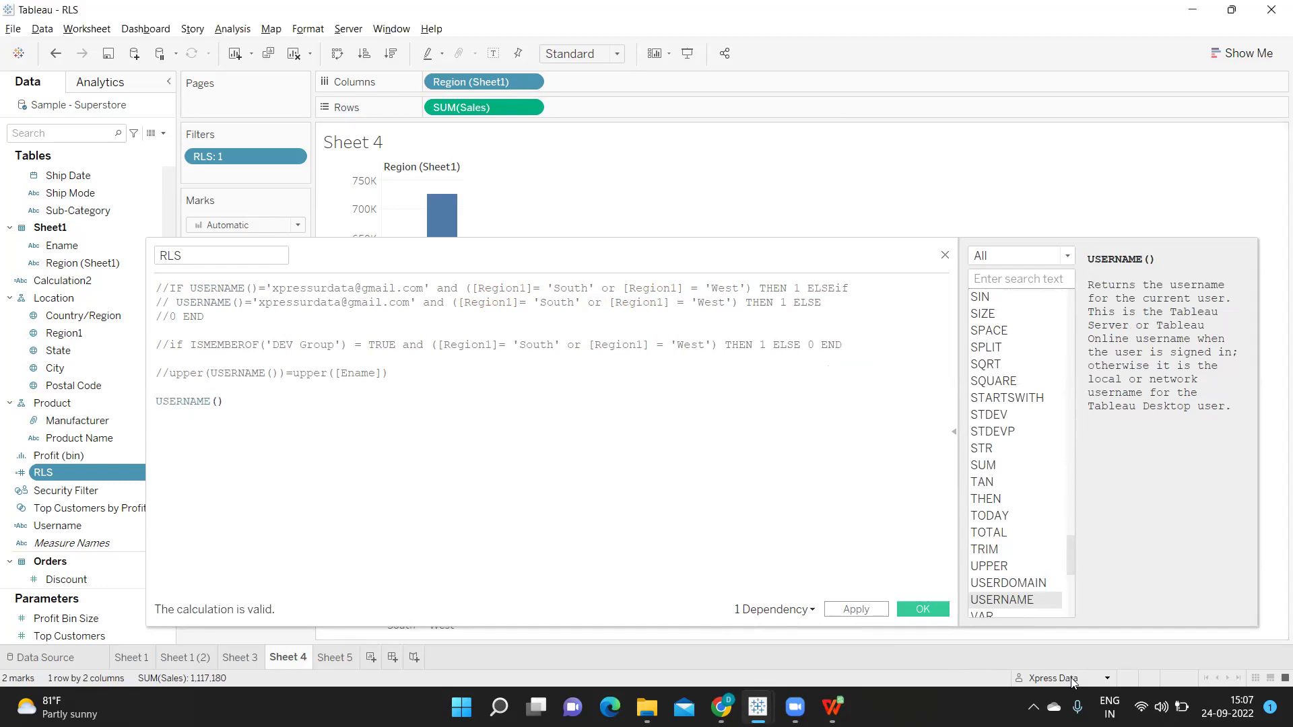
Filter as another individual user, apply the USERNAME()-only formula, and accept the invalid-filter warning
{"action": "left_click", "coordinate": [1106, 678]}
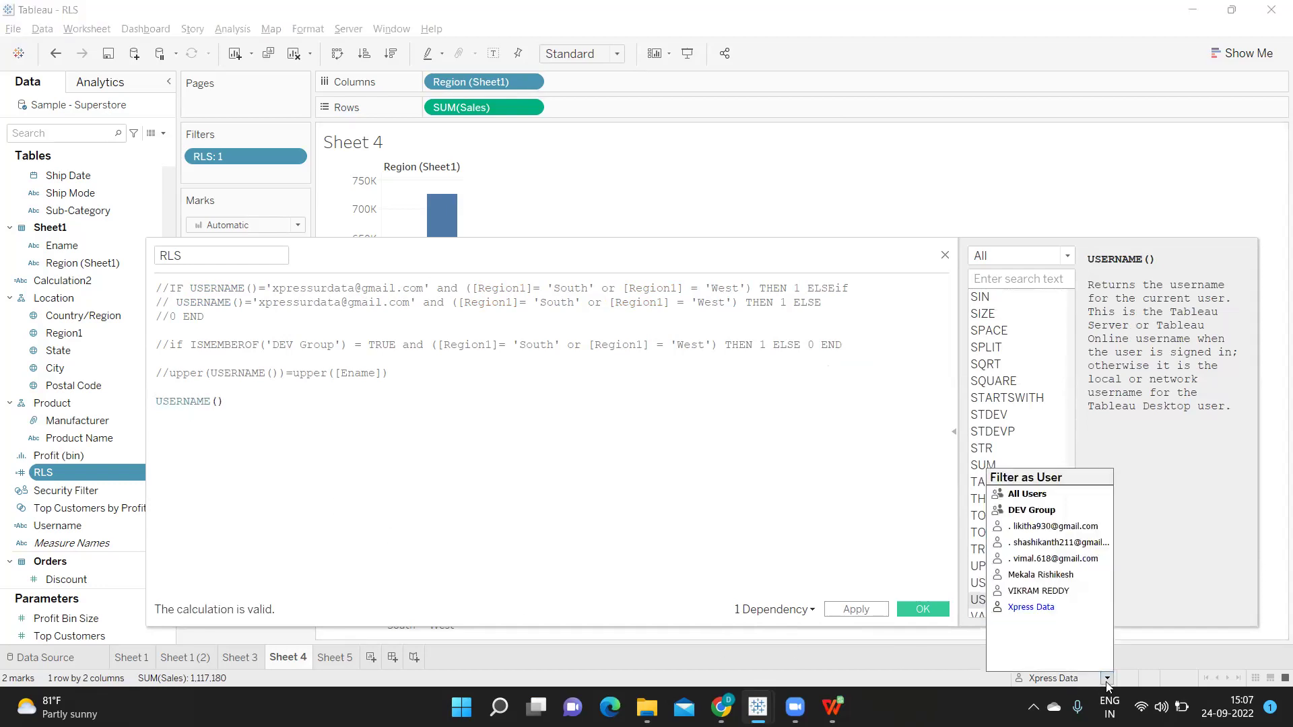
{"action": "left_click", "coordinate": [1040, 575]}
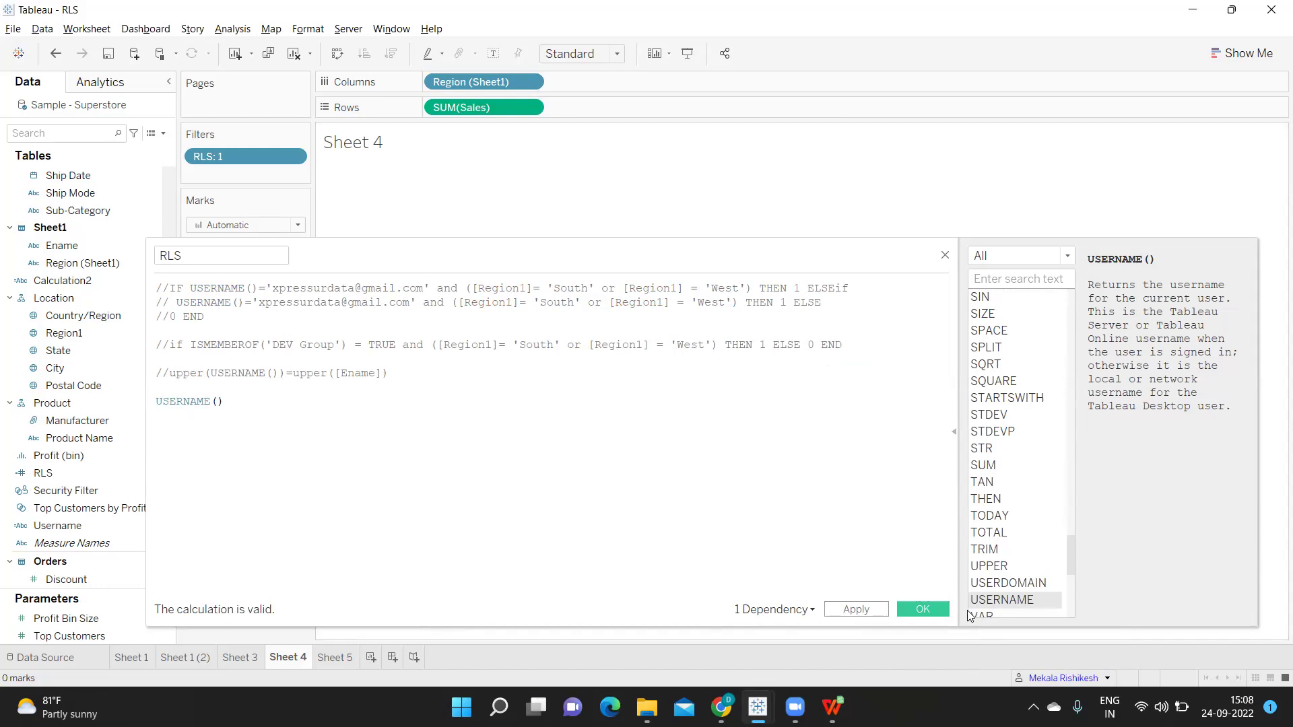
{"action": "left_click", "coordinate": [854, 610]}
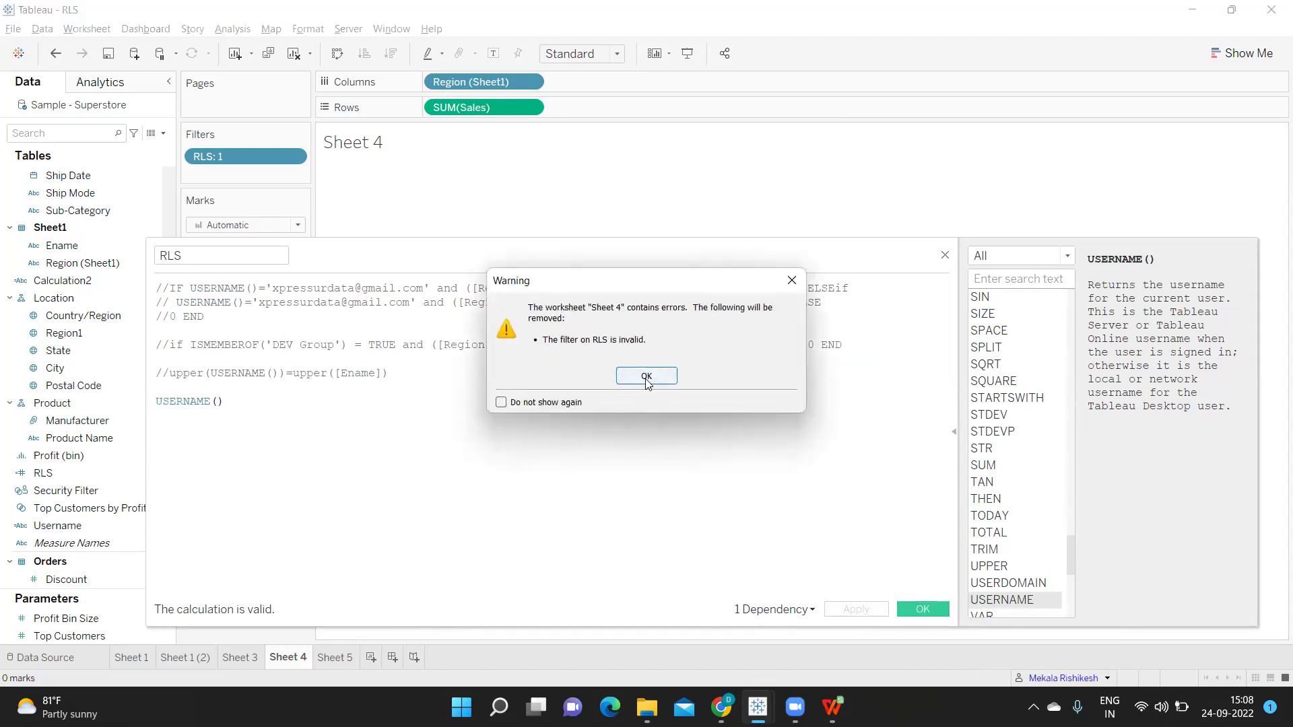
{"action": "left_click", "coordinate": [646, 377]}
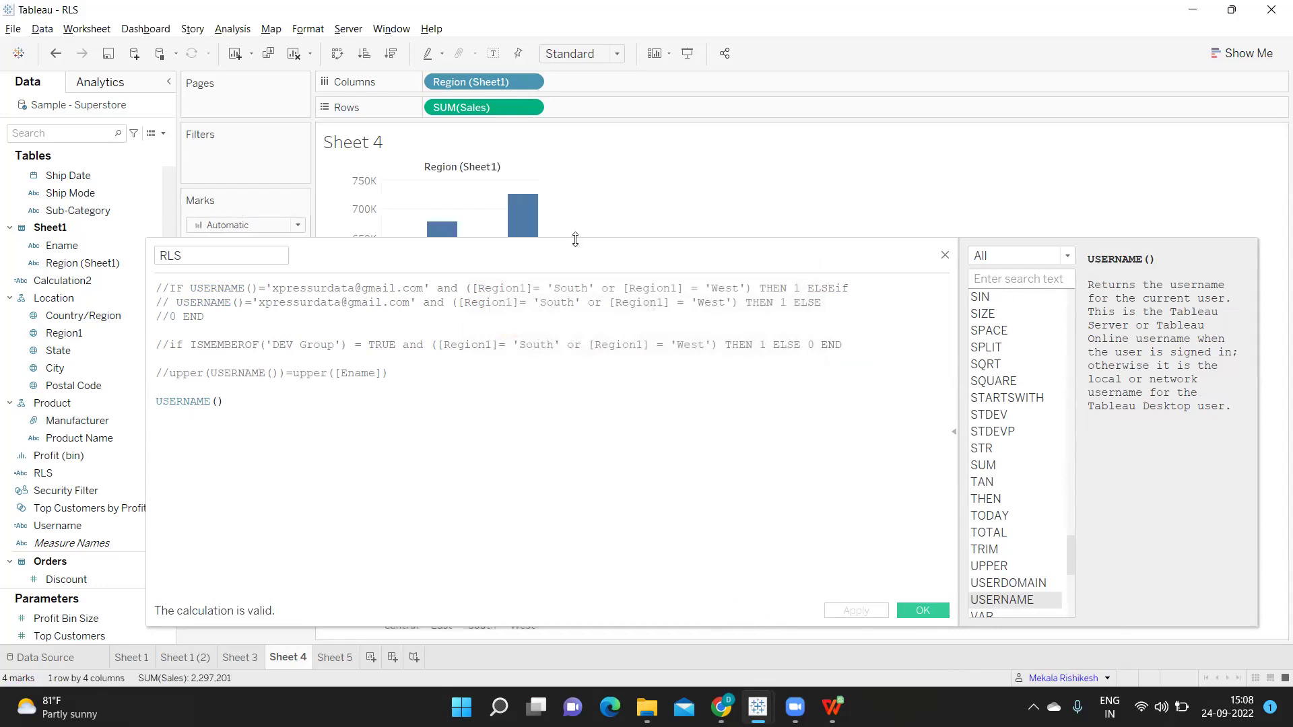
{"action": "left_click_drag", "start_coordinate": [565, 257], "coordinate": [912, 250]}
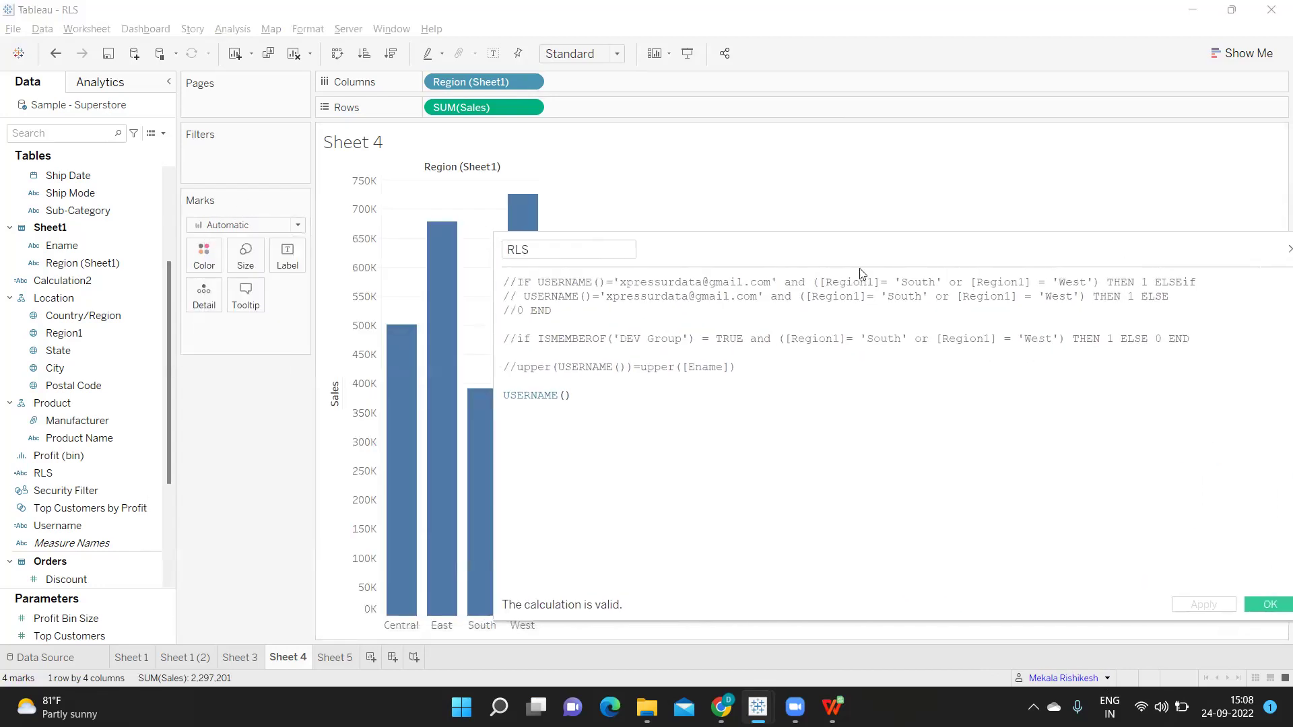
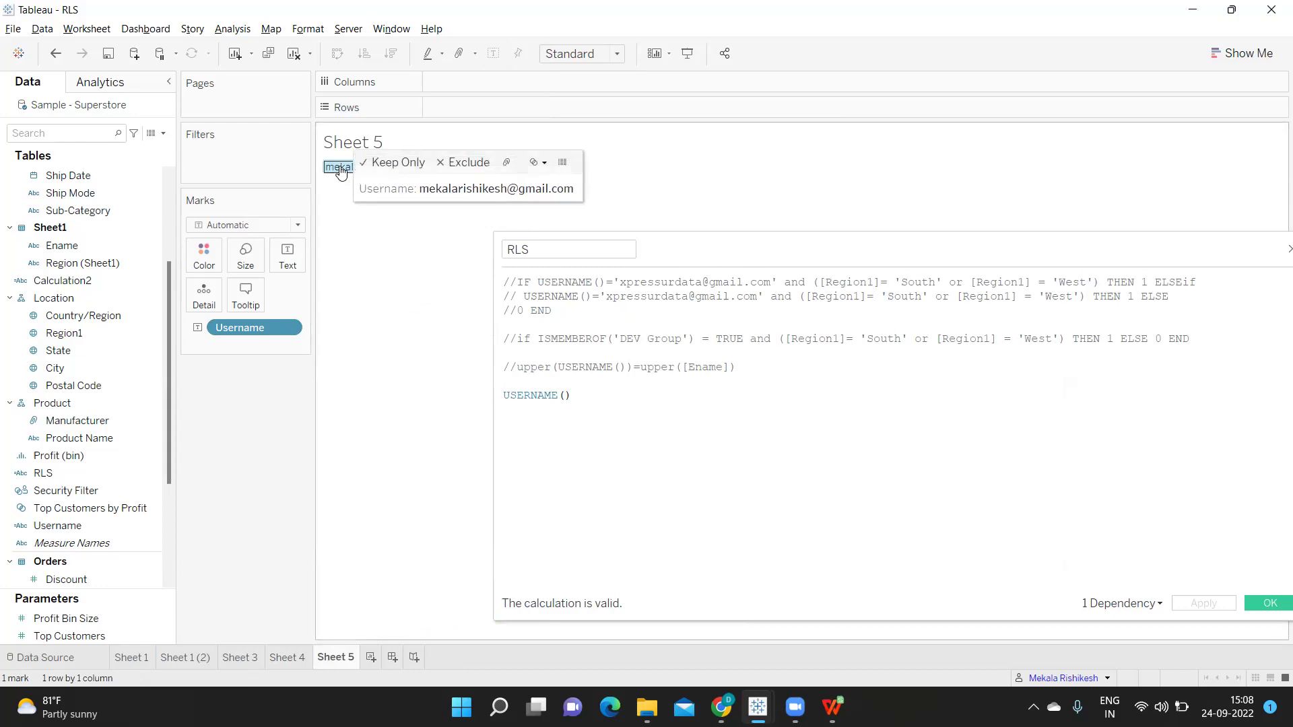
Open the context menu for the username mark displayed on Sheet 5
{"action": "right_click", "coordinate": [340, 171]}
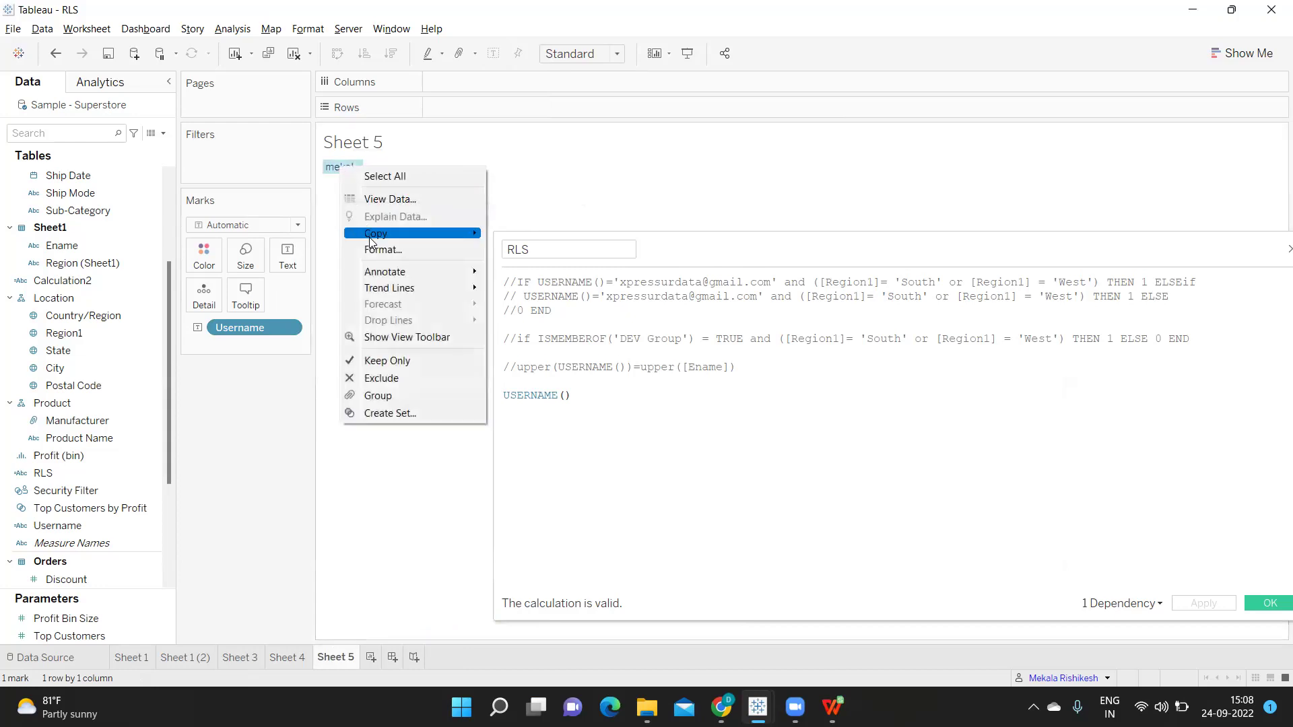
Copy the username mark and paste it over the hard-coded email on RLS formula line 2
{"action": "mouse_move", "coordinate": [371, 241]}
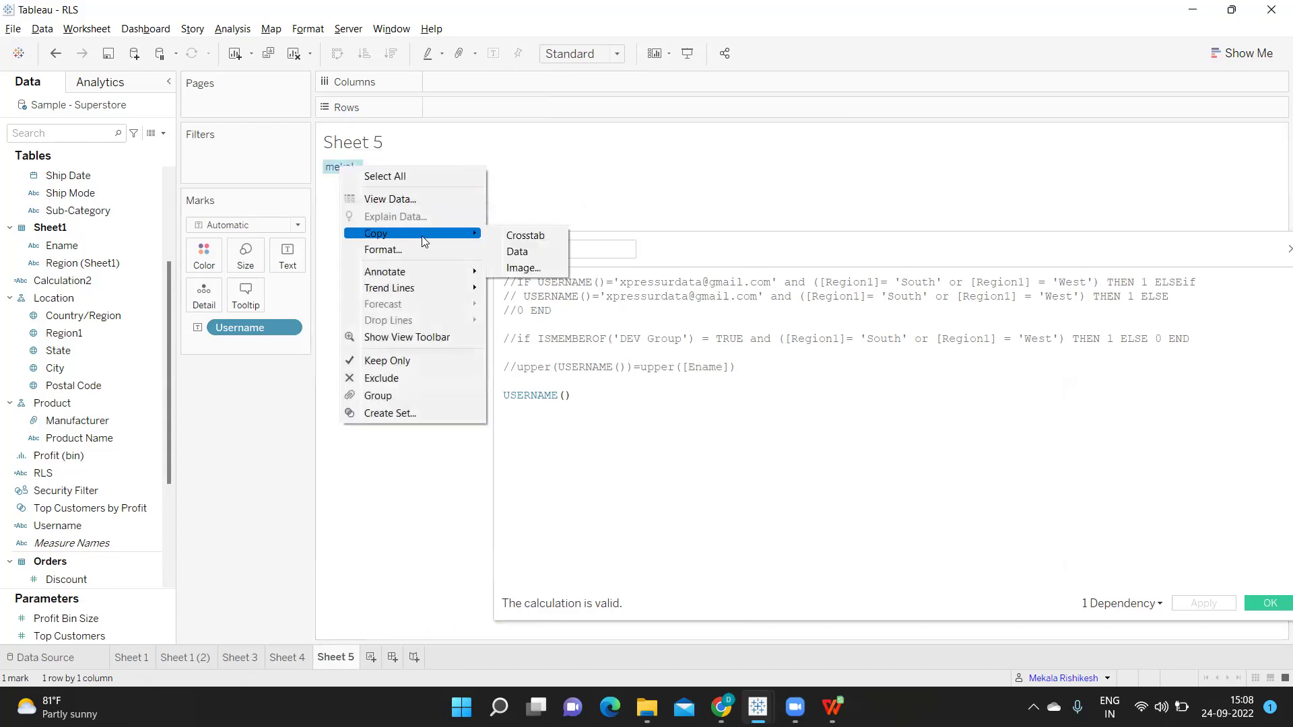
{"action": "left_click", "coordinate": [350, 470]}
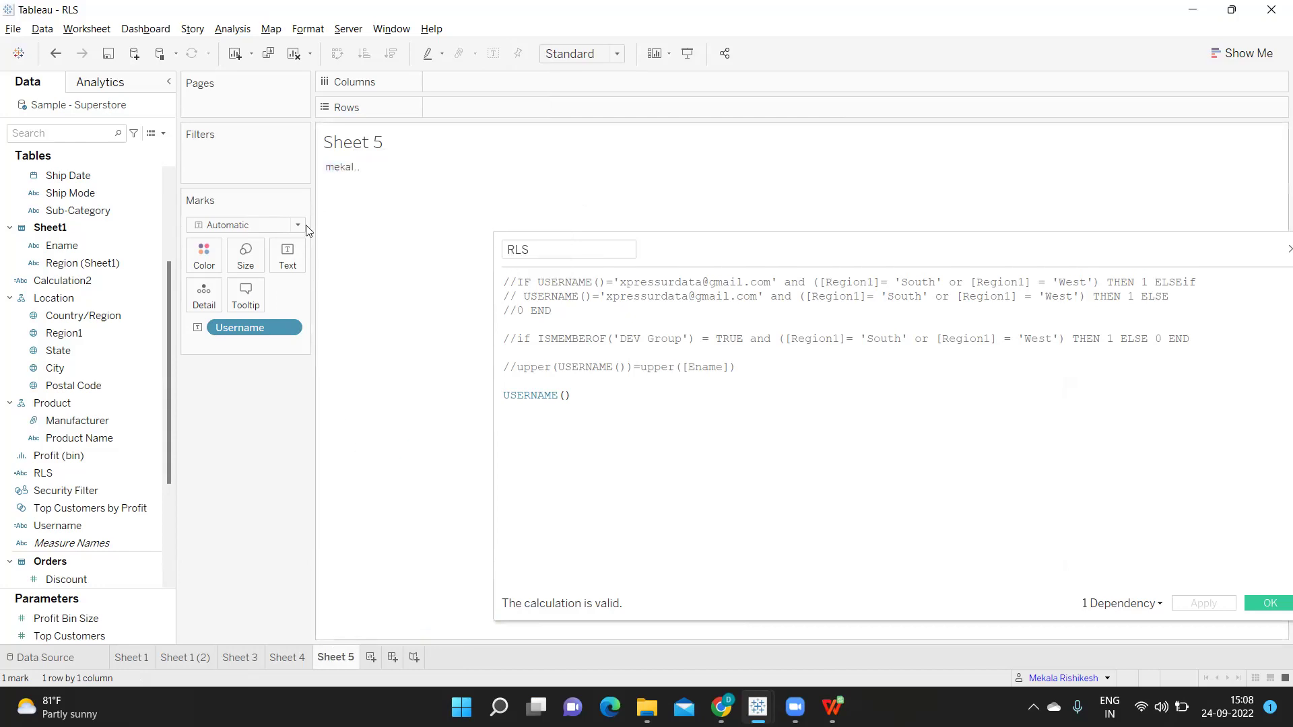
{"action": "left_click", "coordinate": [338, 176]}
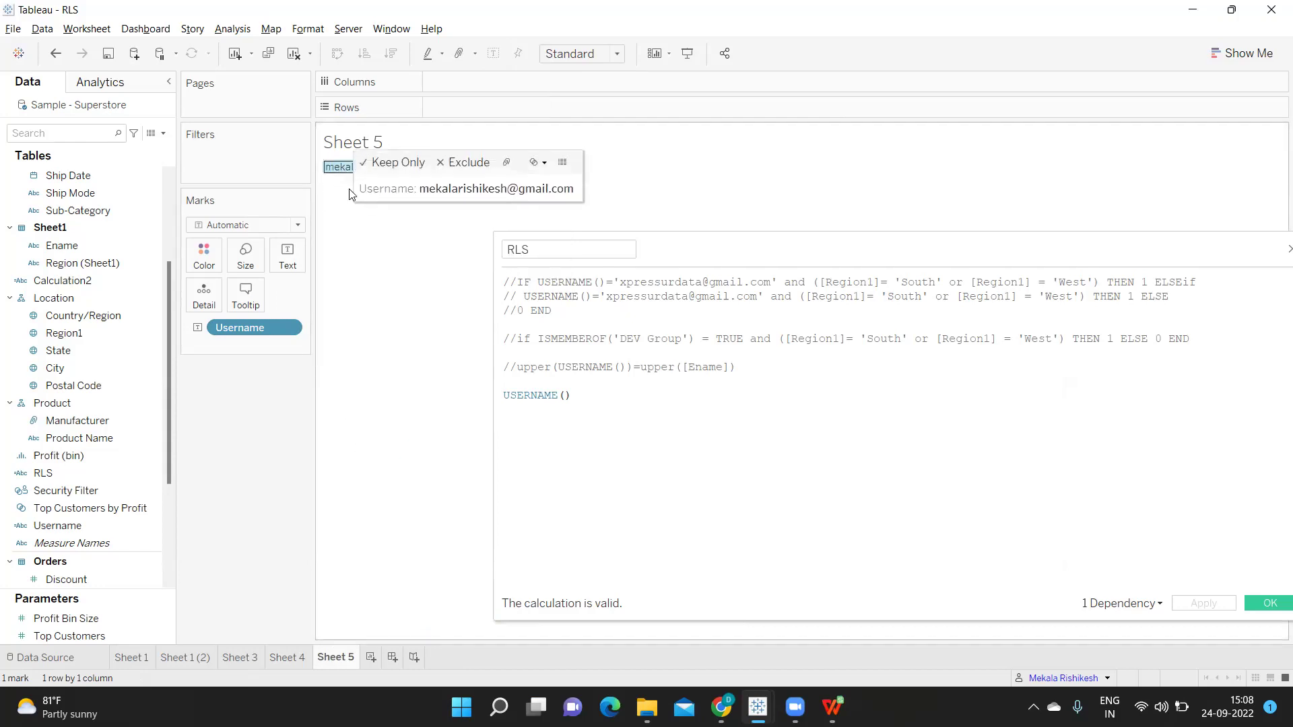
{"action": "left_click_drag", "start_coordinate": [608, 294], "coordinate": [755, 297]}
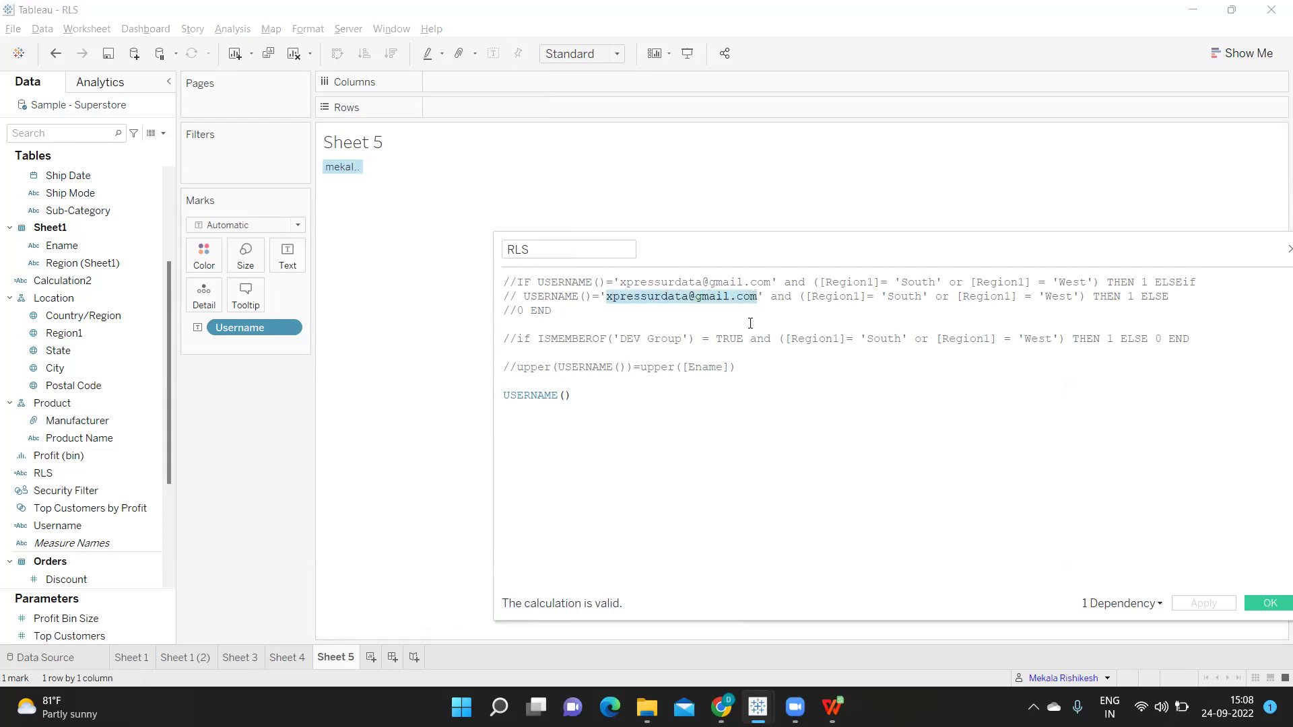
{"action": "key", "text": "ctrl+v"}
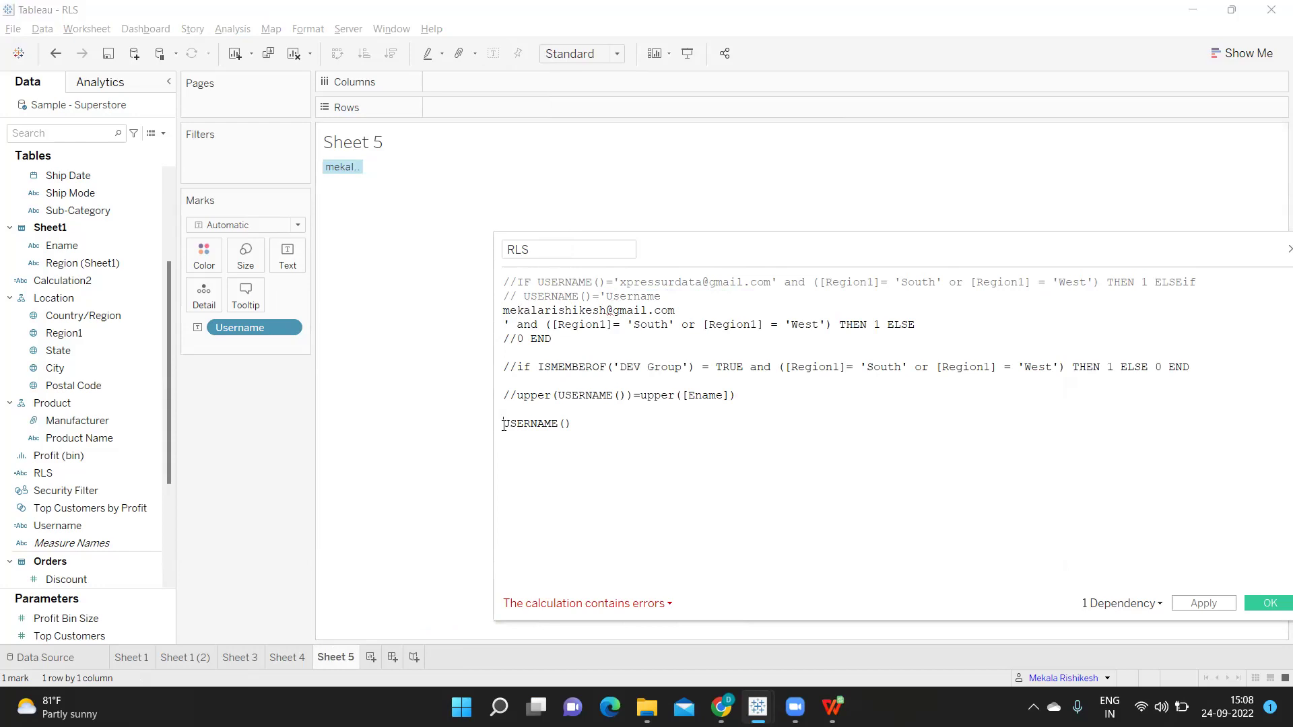
Comment out the bare USERNAME() line, uncomment the IF/ELSEIF lines, and tidy line 2
{"action": "left_click", "coordinate": [503, 424]}
{"action": "type", "text": "//"}
{"action": "key", "text": "BackSpace"}
{"action": "key", "text": "BackSpace"}
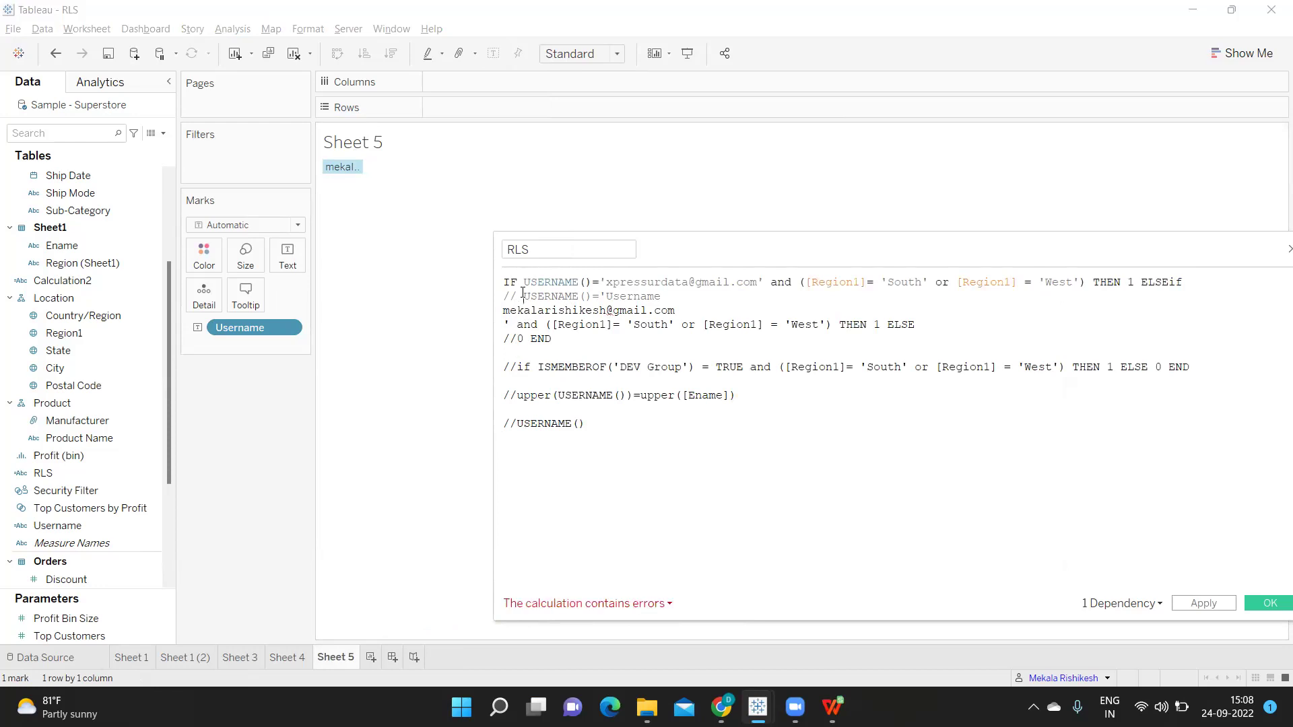
{"action": "left_click", "coordinate": [523, 297]}
{"action": "key", "text": "BackSpace"}
{"action": "key", "text": "BackSpace"}
{"action": "key", "text": "BackSpace"}
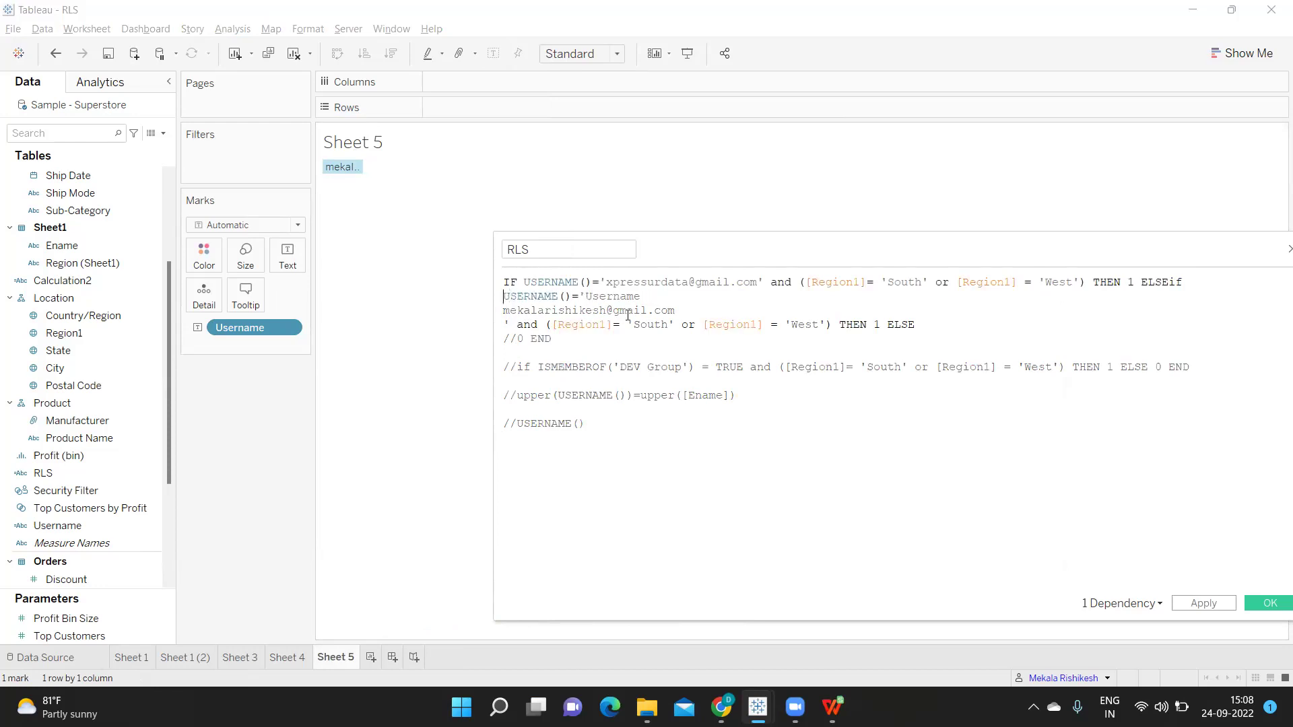
{"action": "left_click", "coordinate": [646, 299]}
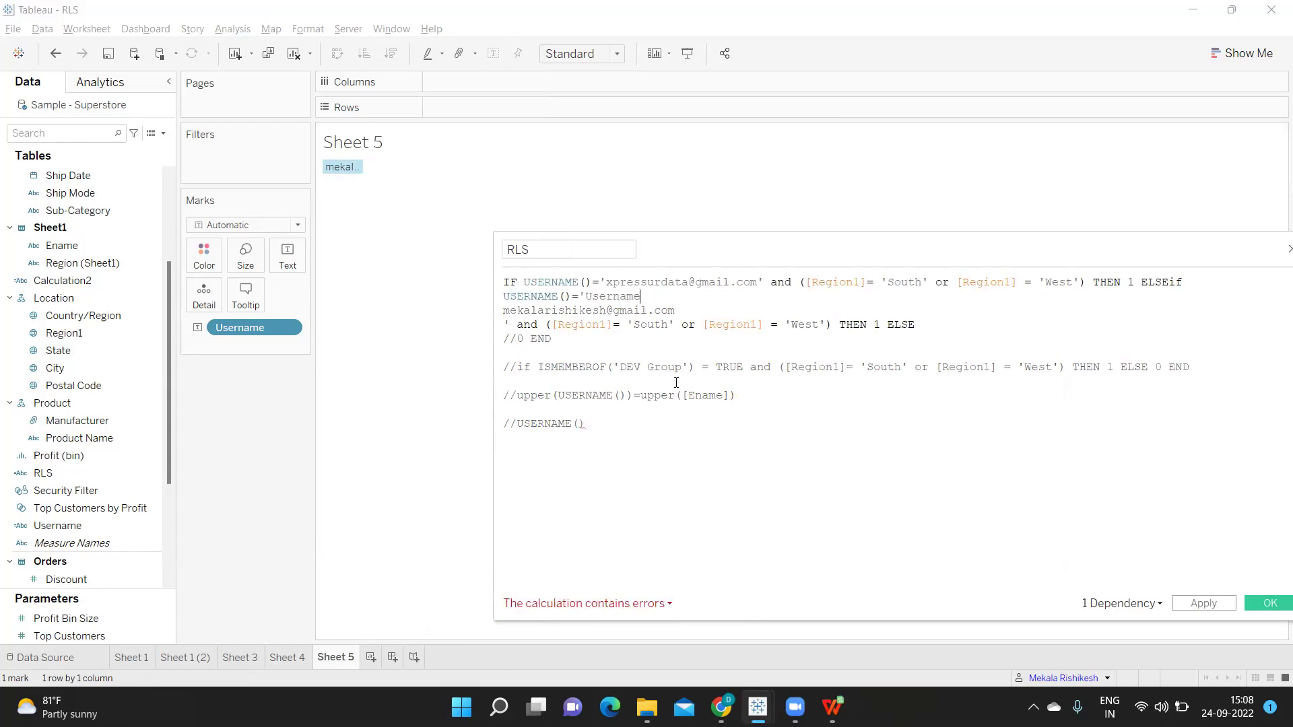
{"action": "key", "text": "BackSpace"}
{"action": "key", "text": "BackSpace"}
{"action": "key", "text": "BackSpace"}
{"action": "key", "text": "BackSpace"}
{"action": "key", "text": "BackSpace"}
{"action": "key", "text": "BackSpace"}
{"action": "key", "text": "BackSpace"}
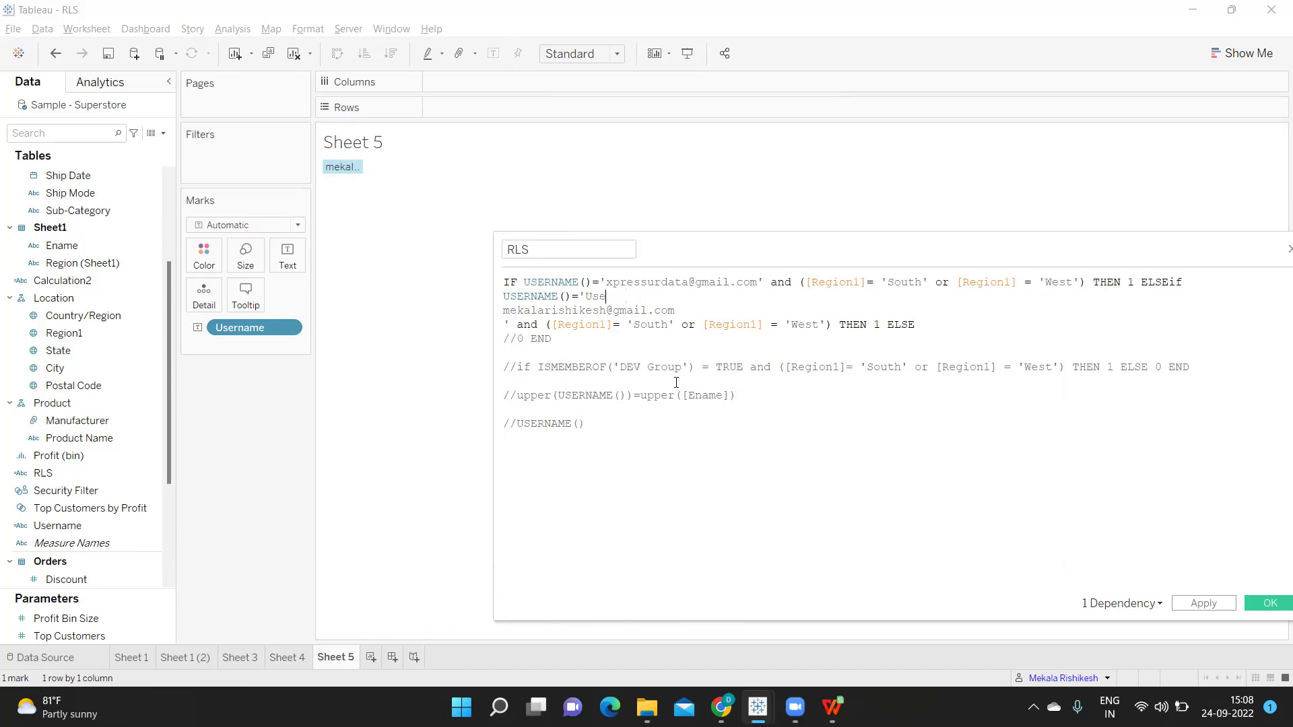
{"action": "key", "text": "BackSpace"}
{"action": "key", "text": "Delete"}
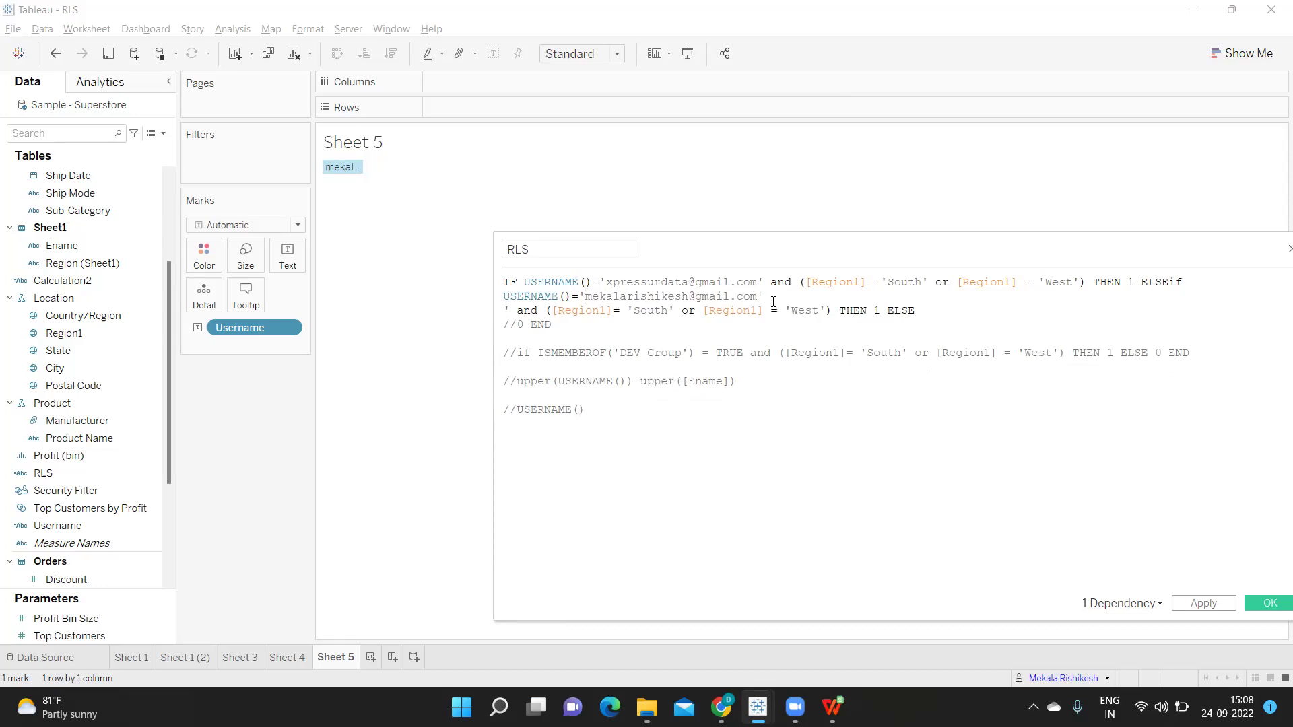
{"action": "key", "text": "Delete"}
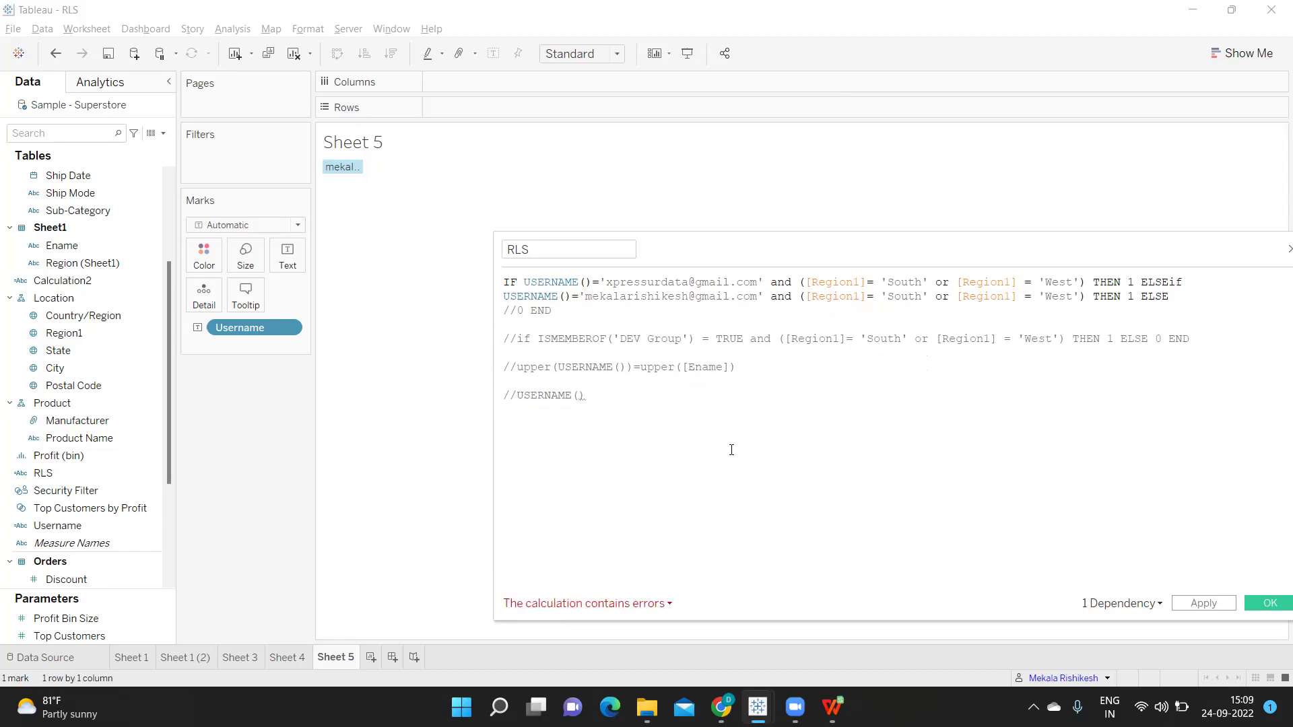
Change South to Central on line 2, uncomment 0 END, and go to Sheet 4
{"action": "double_click", "coordinate": [909, 297]}
{"action": "type", "text": "Central"}
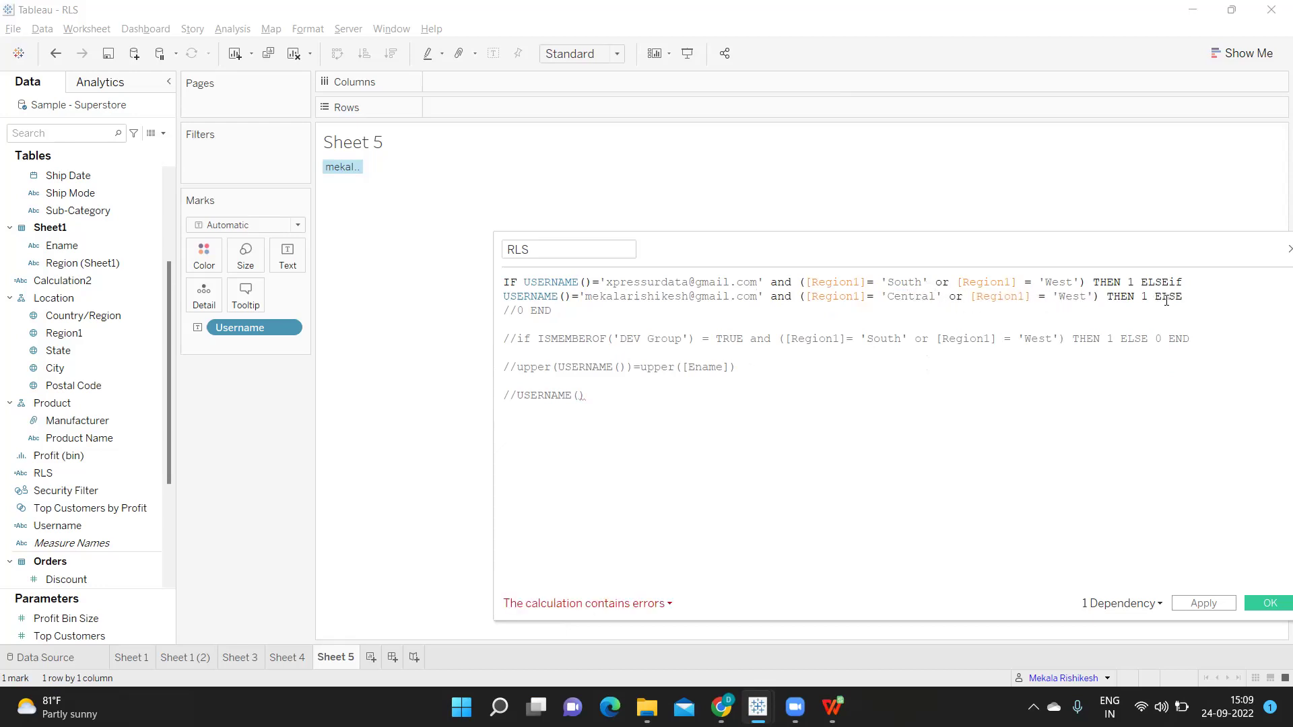
{"action": "left_click", "coordinate": [515, 310]}
{"action": "key", "text": "BackSpace"}
{"action": "key", "text": "BackSpace"}
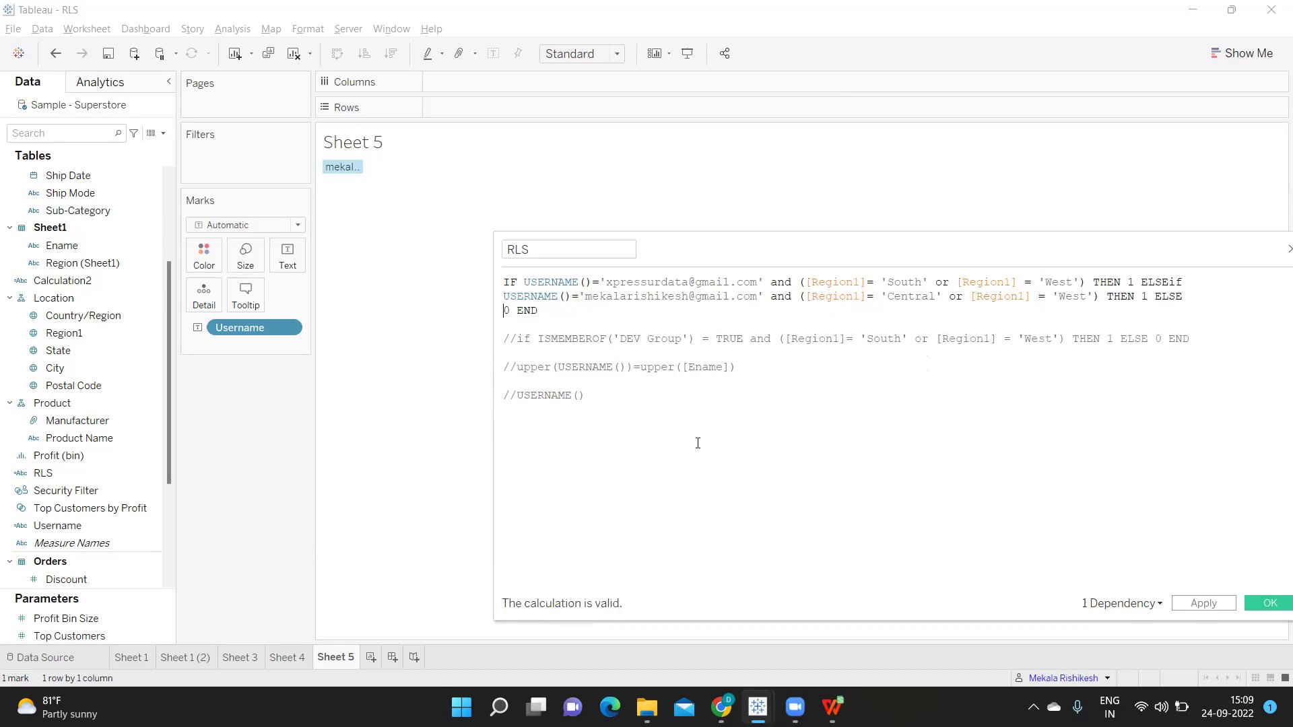
{"action": "left_click", "coordinate": [287, 658]}
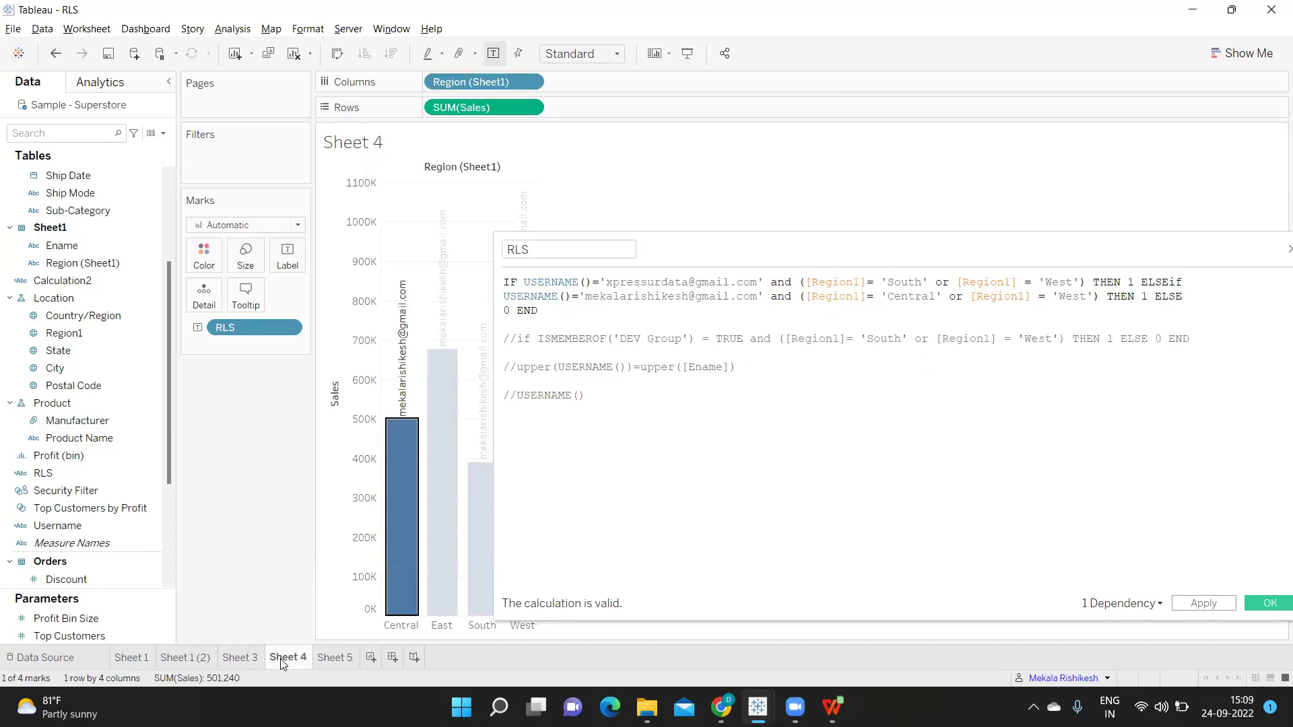
Save the RLS calculation and filter Sheet 4 to RLS value 1, excluding 0
{"action": "left_click", "coordinate": [1200, 608]}
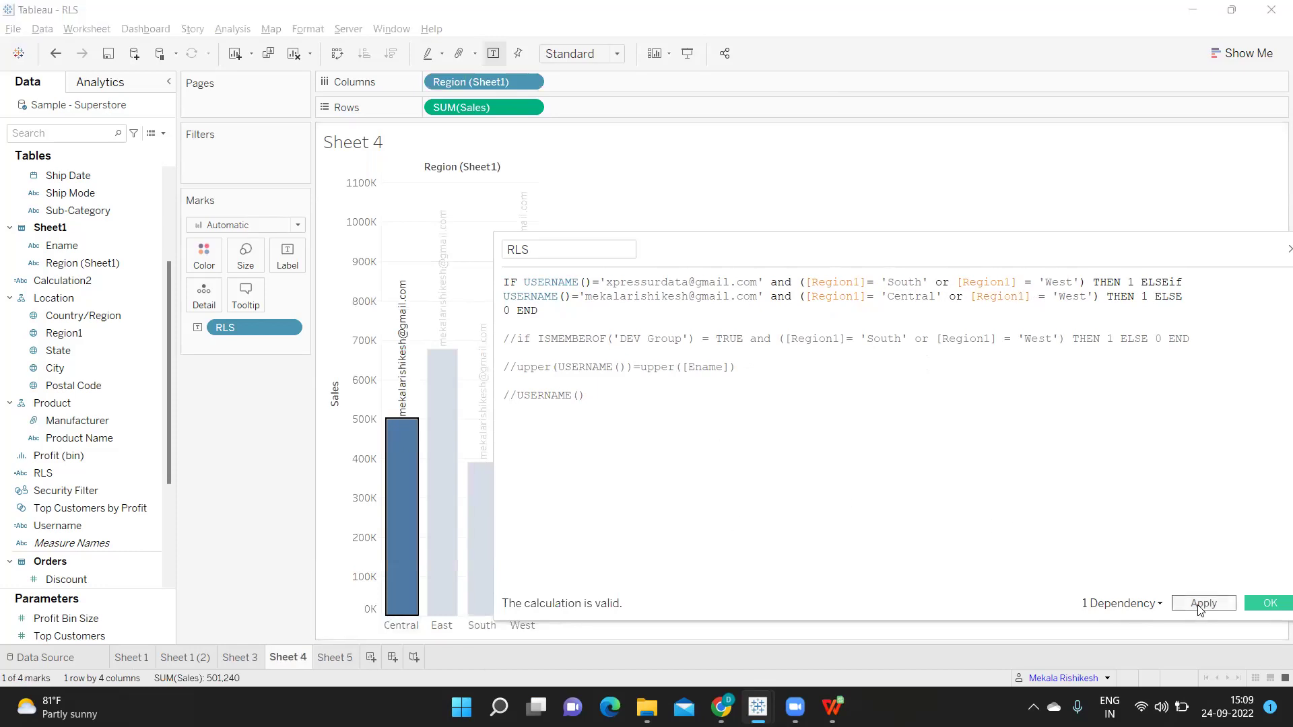
{"action": "left_click", "coordinate": [1261, 605]}
{"action": "left_click_drag", "start_coordinate": [47, 472], "coordinate": [216, 167]}
{"action": "left_click", "coordinate": [508, 244]}
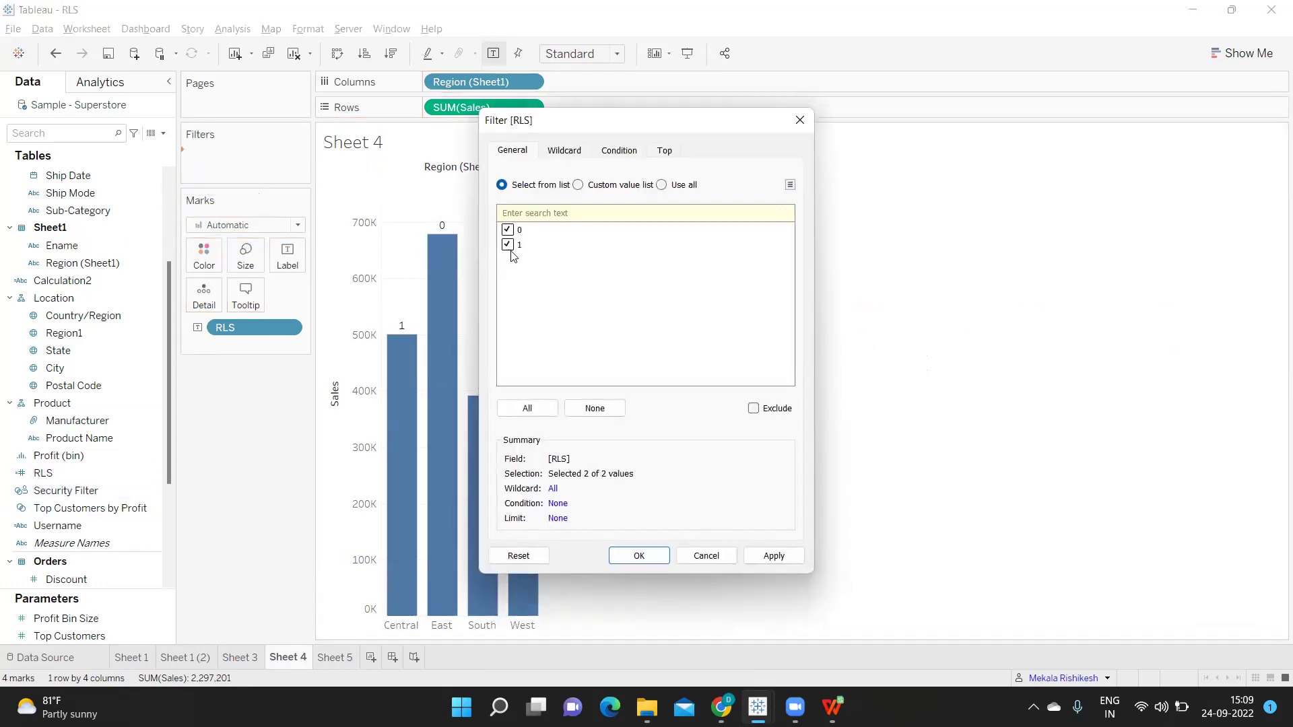
{"action": "left_click", "coordinate": [790, 556]}
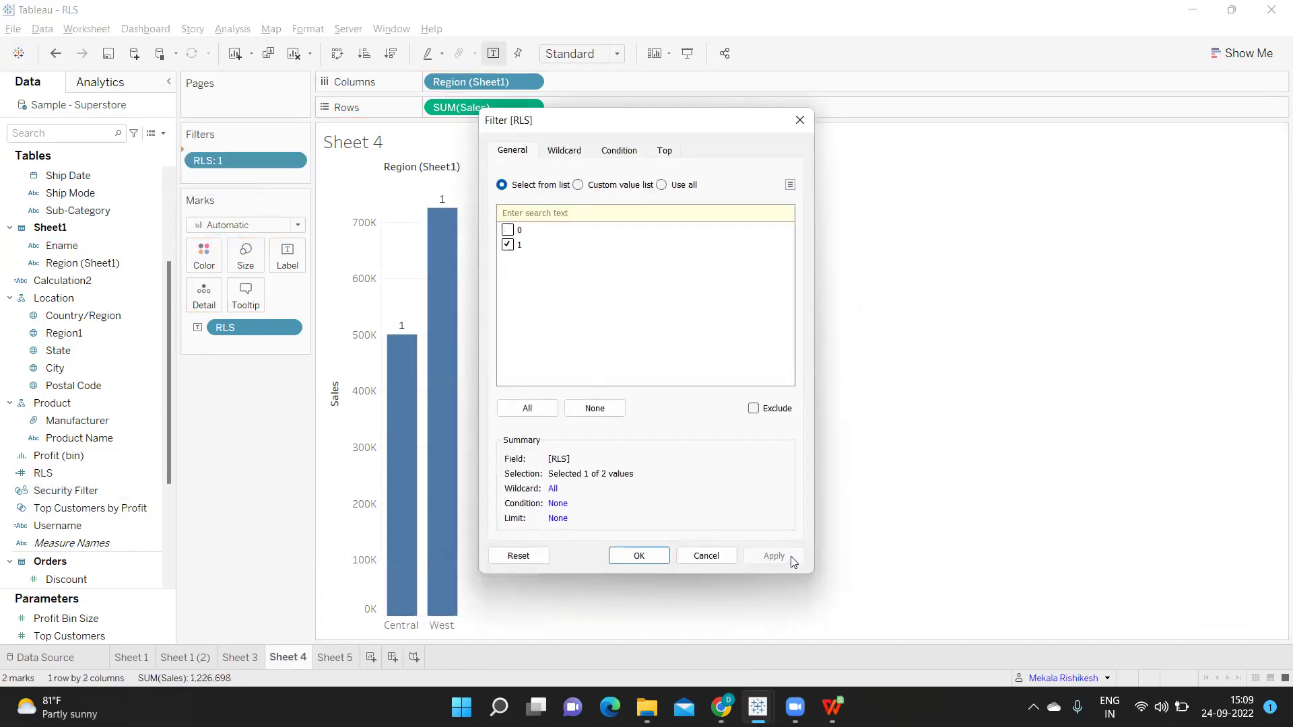
{"action": "left_click", "coordinate": [639, 556]}
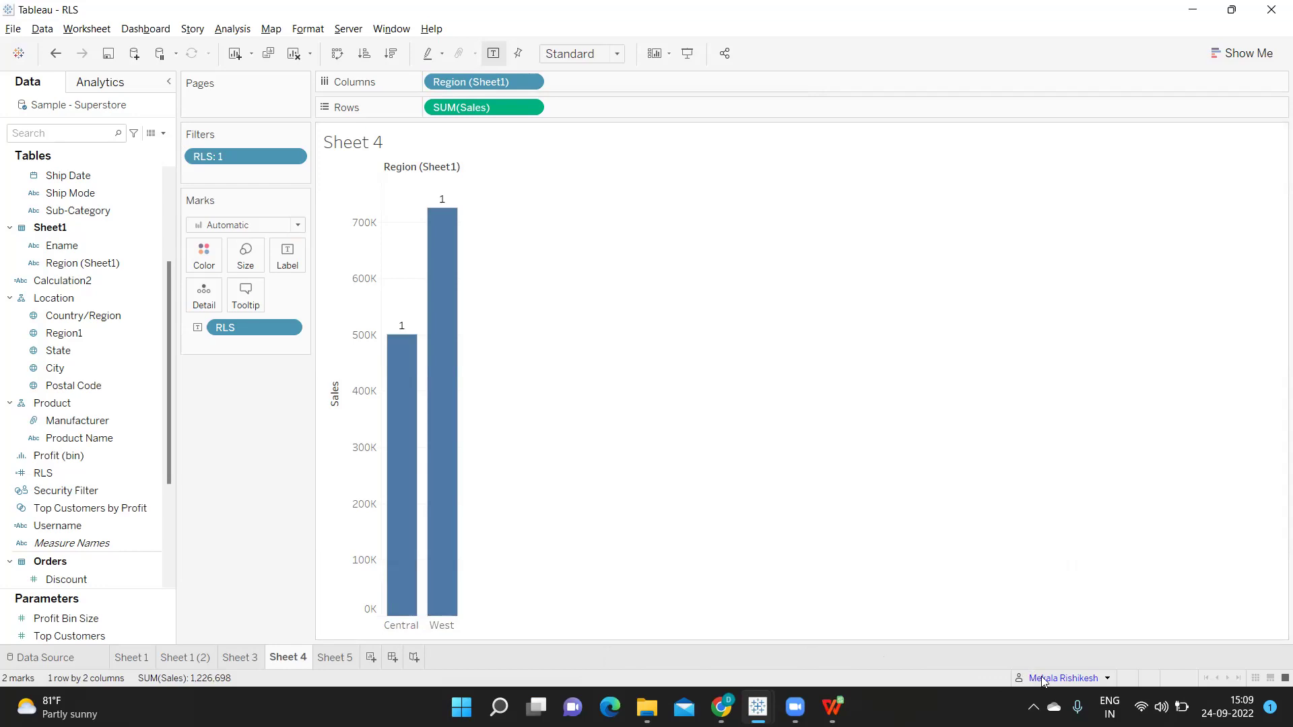
Filter as user Xpress Data so Sheet 4 shows only South and West bars
{"action": "left_click", "coordinate": [1107, 678]}
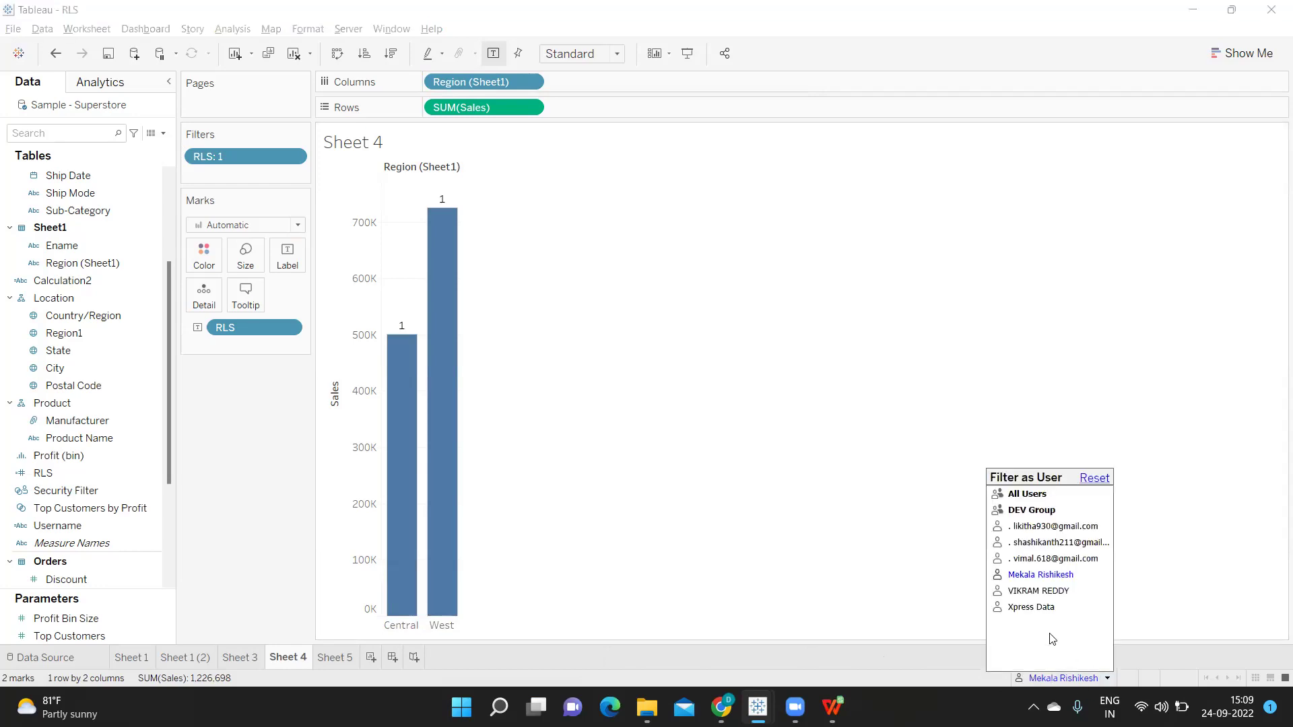
{"action": "left_click", "coordinate": [1030, 607]}
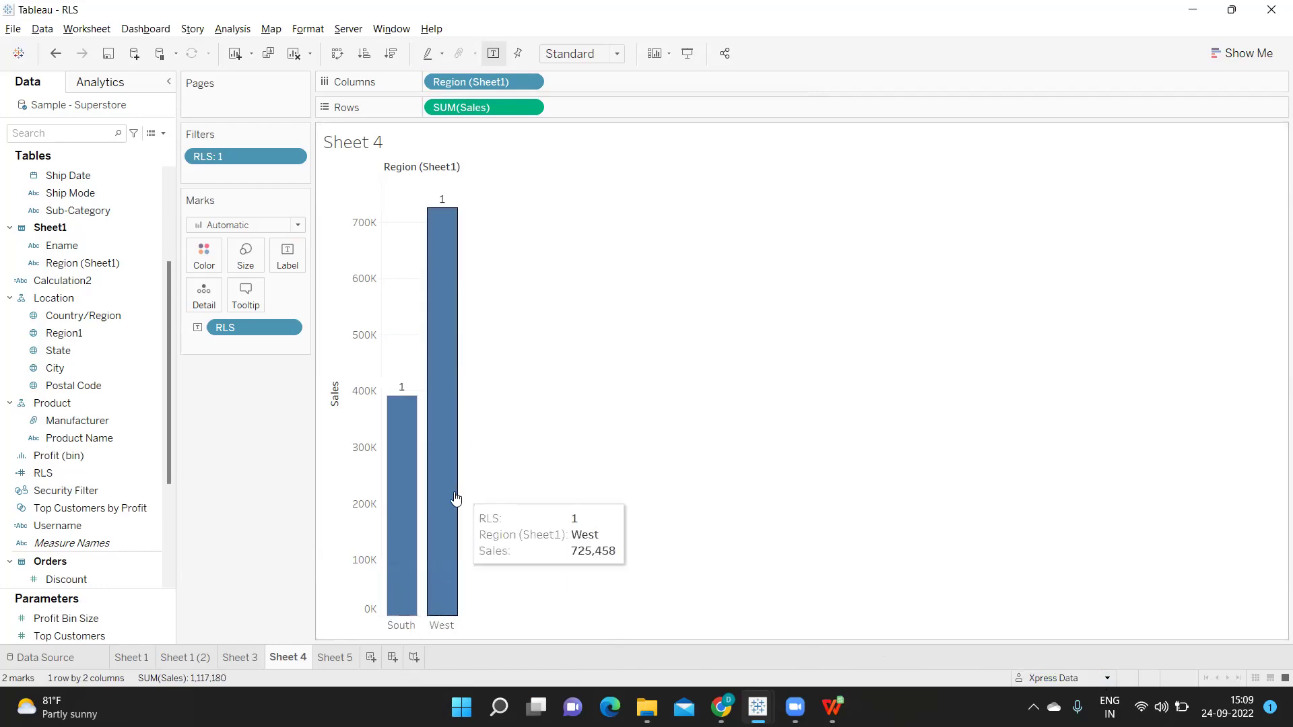
{"action": "mouse_move", "coordinate": [417, 483]}
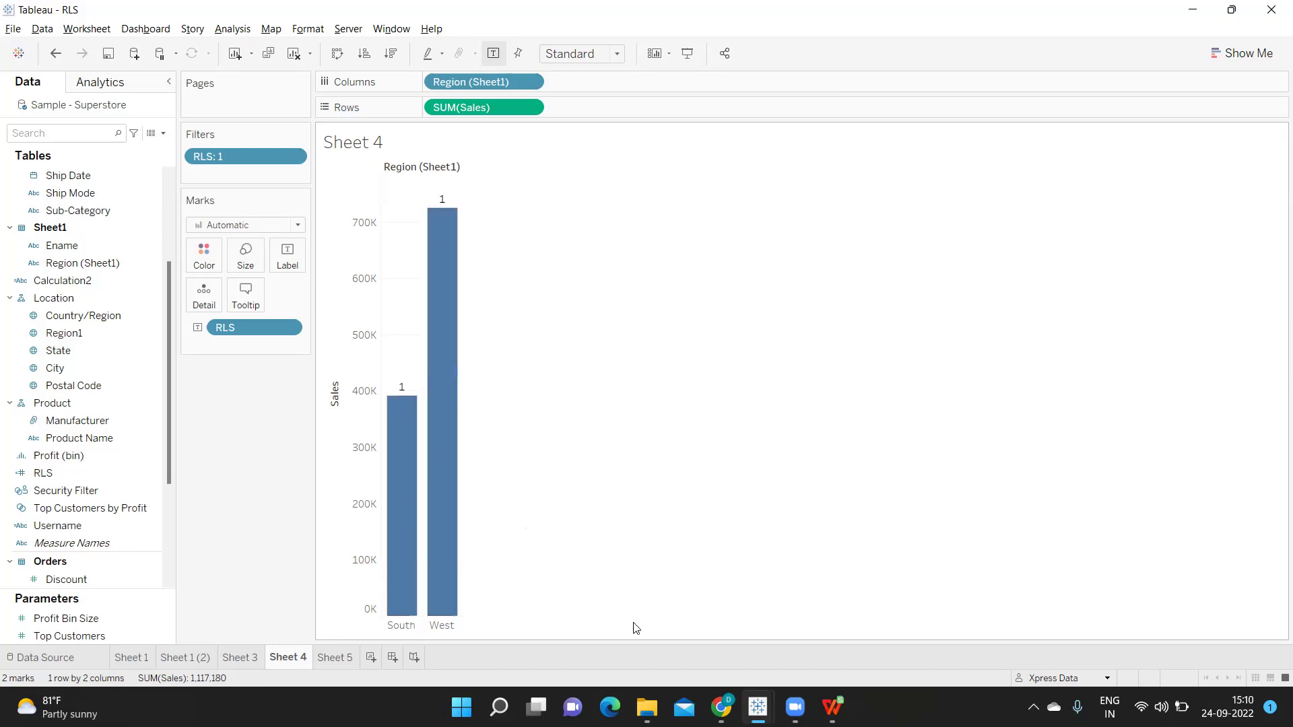
Create a new local group named Prod Group on the Tableau Online Groups page
{"action": "left_click", "coordinate": [707, 642]}
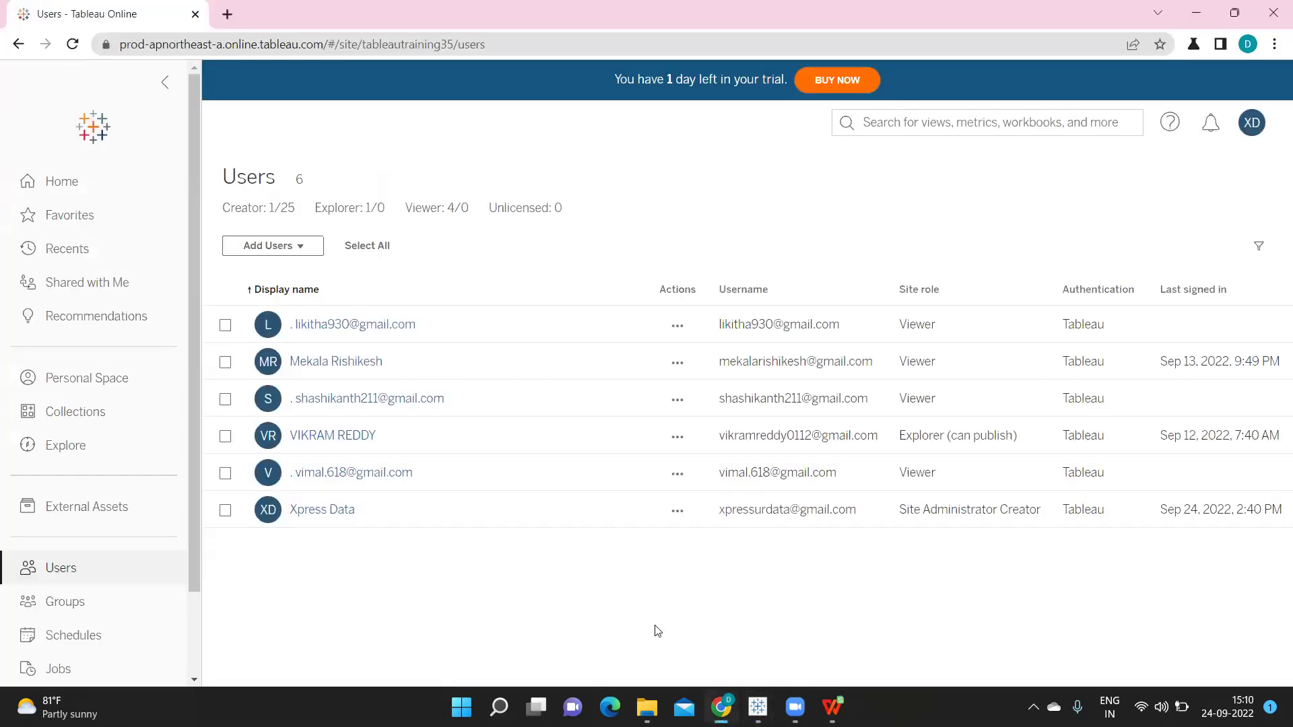
{"action": "left_click", "coordinate": [71, 606]}
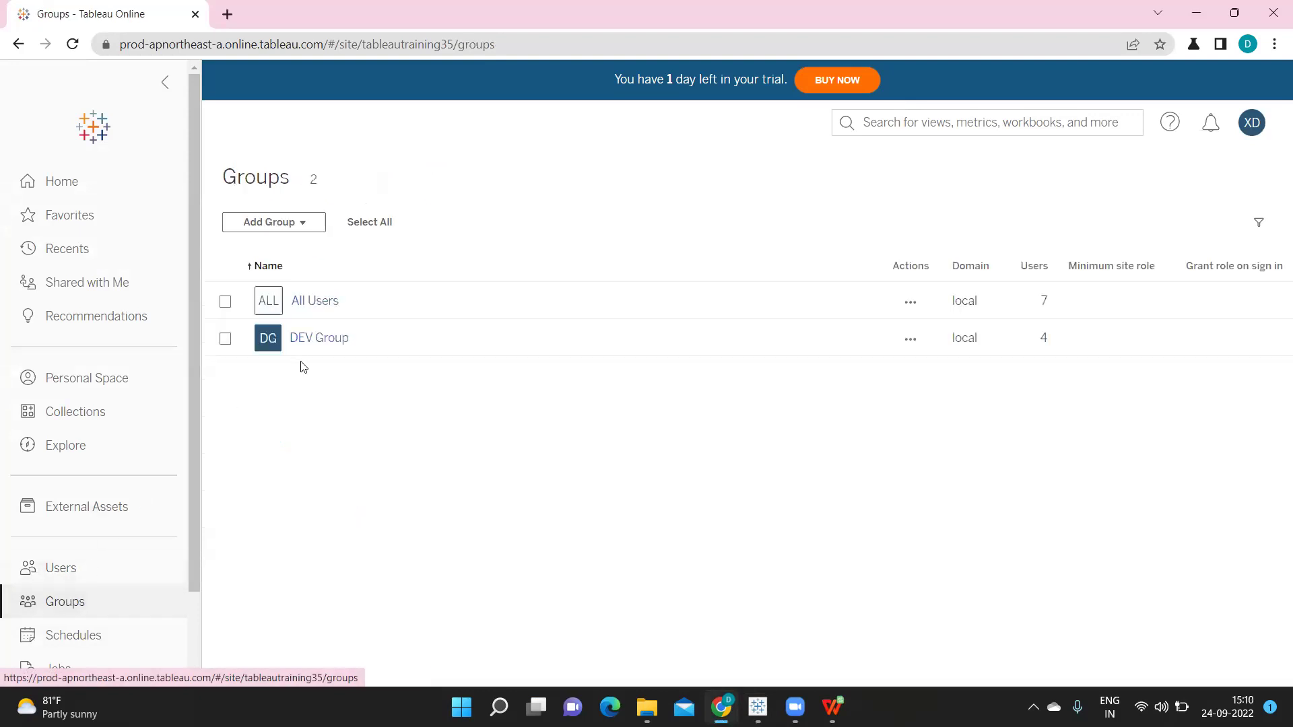
{"action": "left_click", "coordinate": [271, 223]}
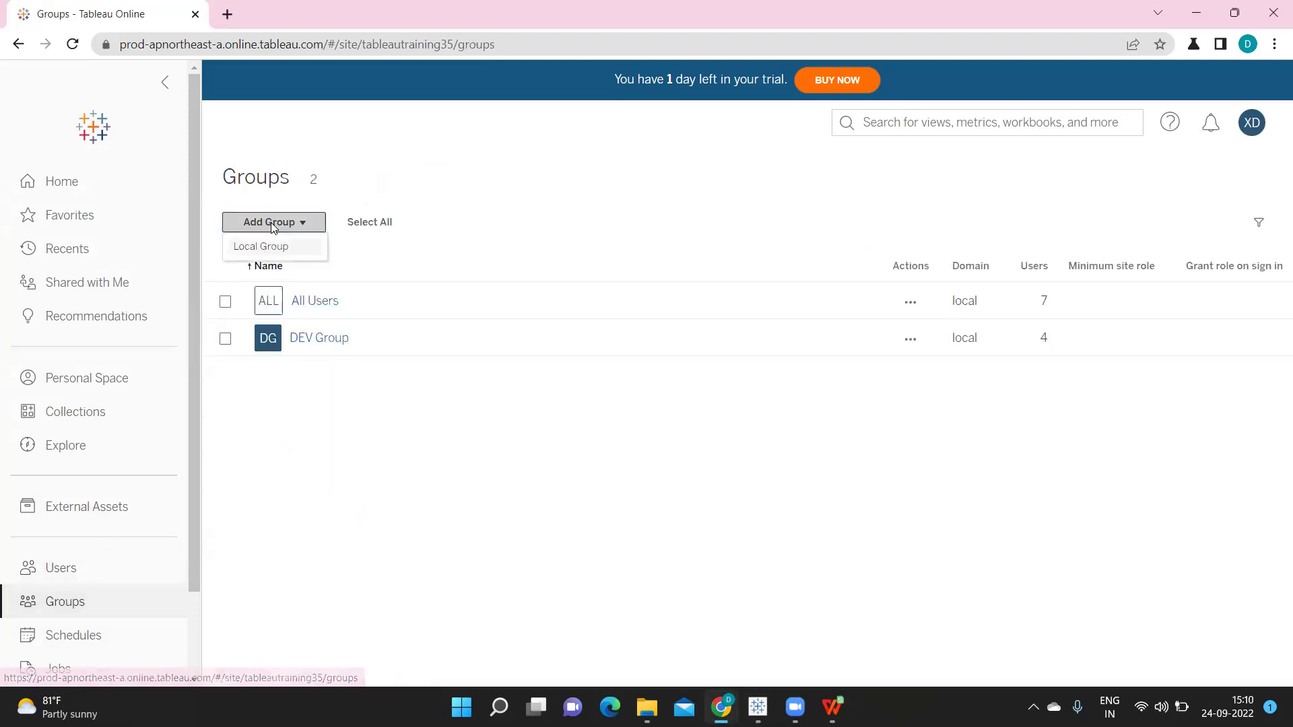
{"action": "left_click", "coordinate": [273, 249]}
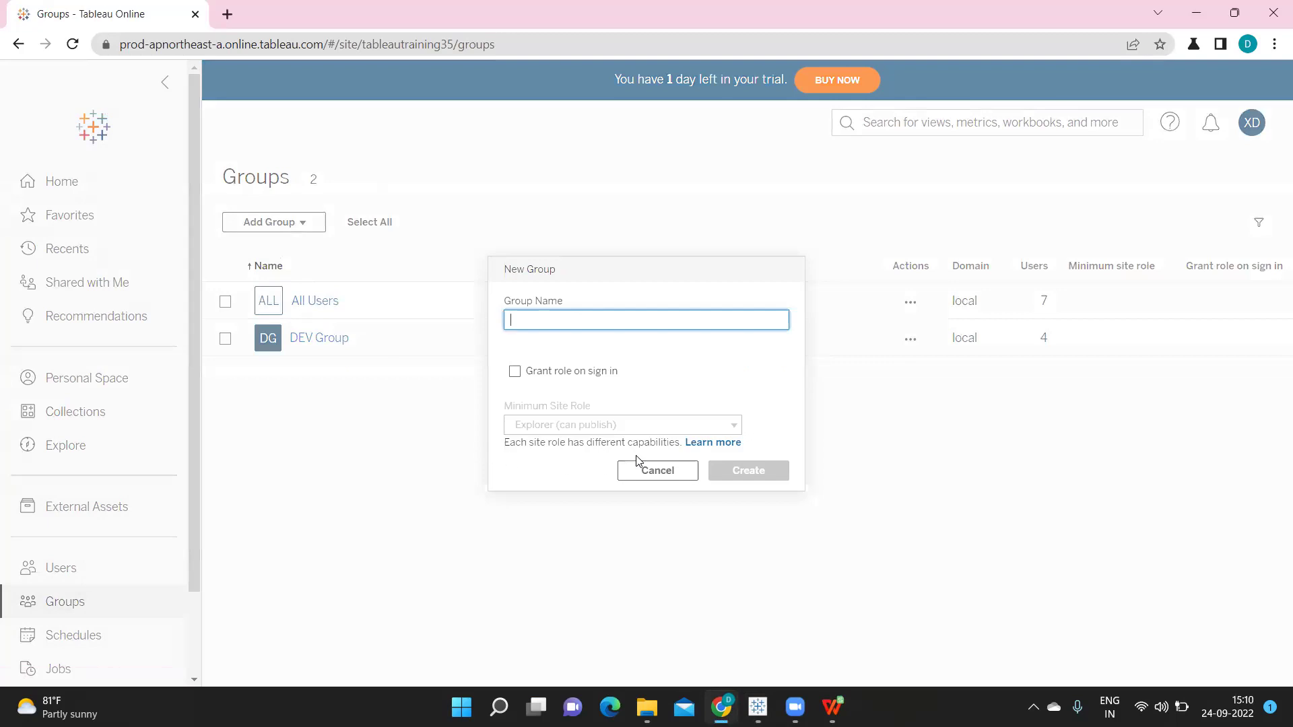
{"action": "type", "text": "Prod Group"}
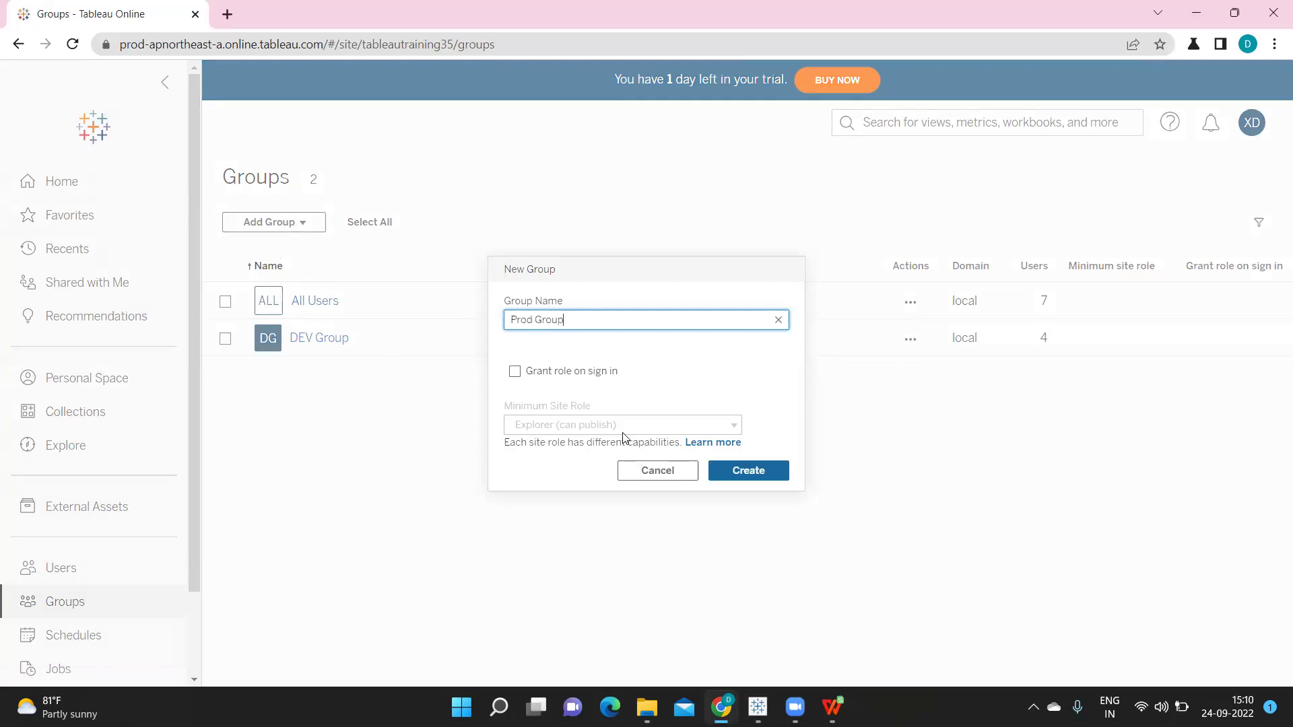
{"action": "left_click", "coordinate": [743, 473]}
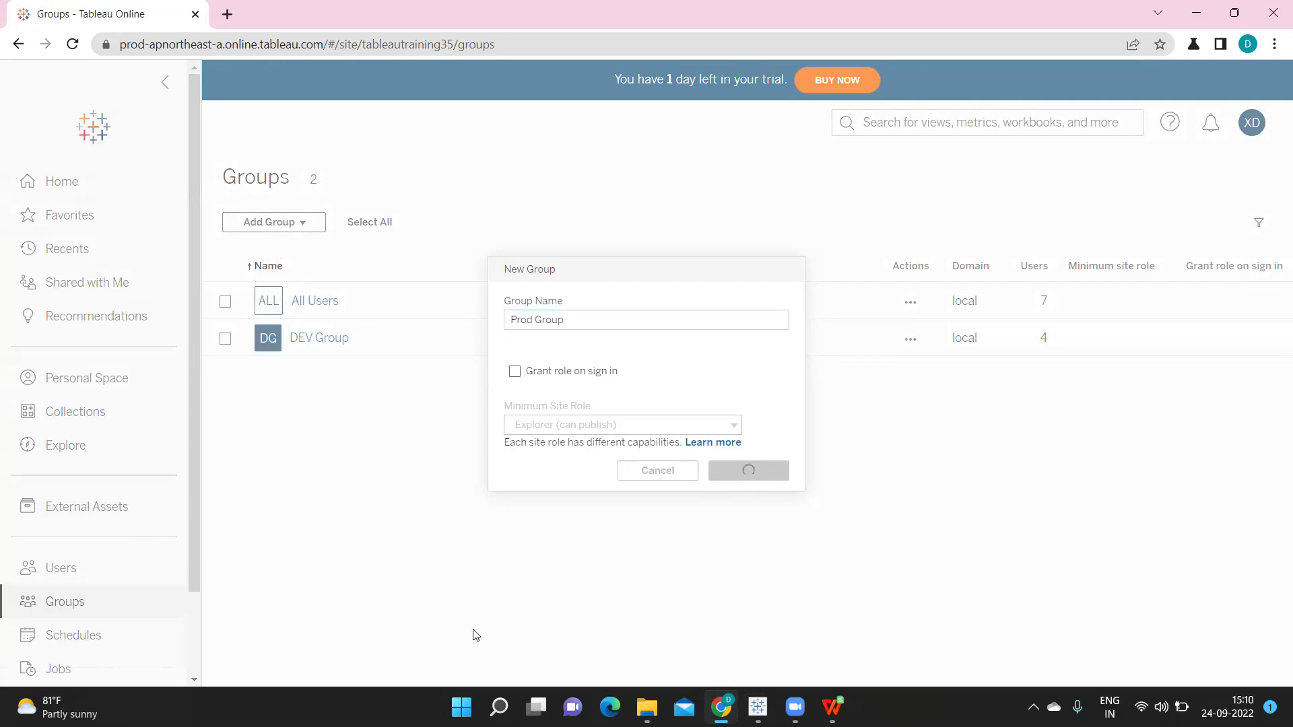
Add the site administrator account as Prod Group's only member
{"action": "left_click", "coordinate": [320, 340]}
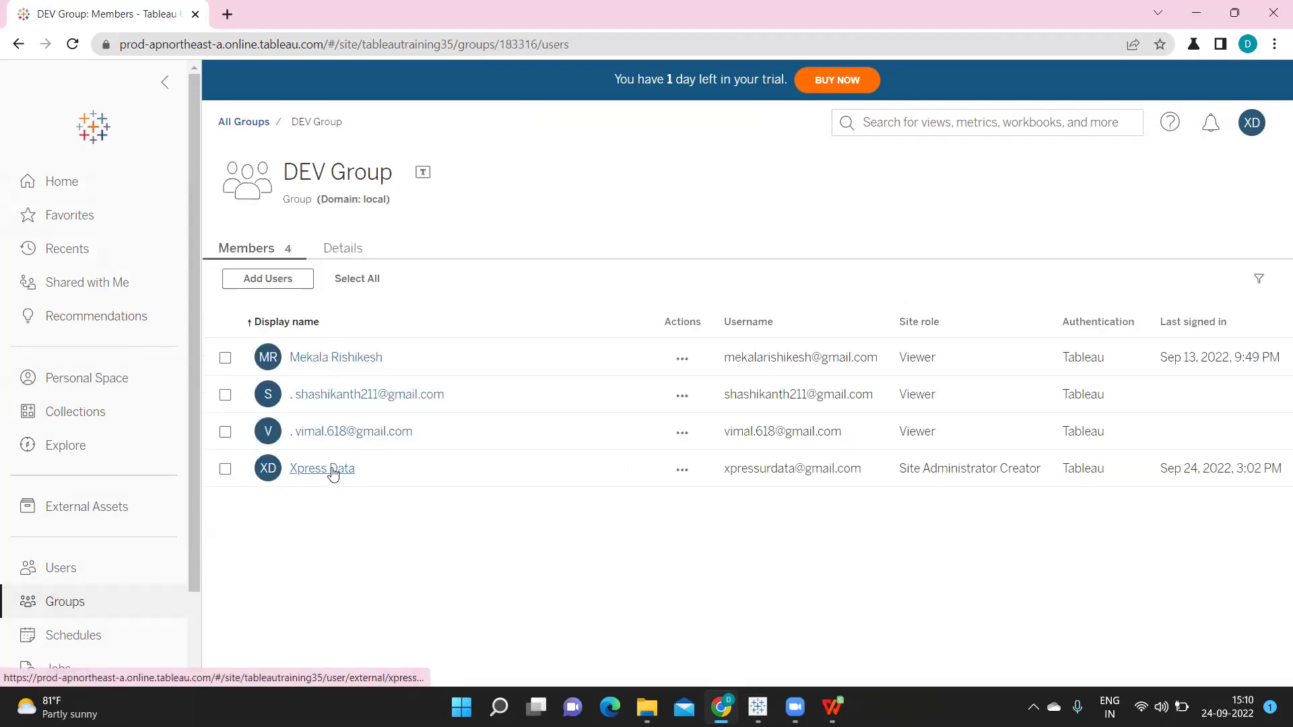
{"action": "left_click", "coordinate": [256, 122]}
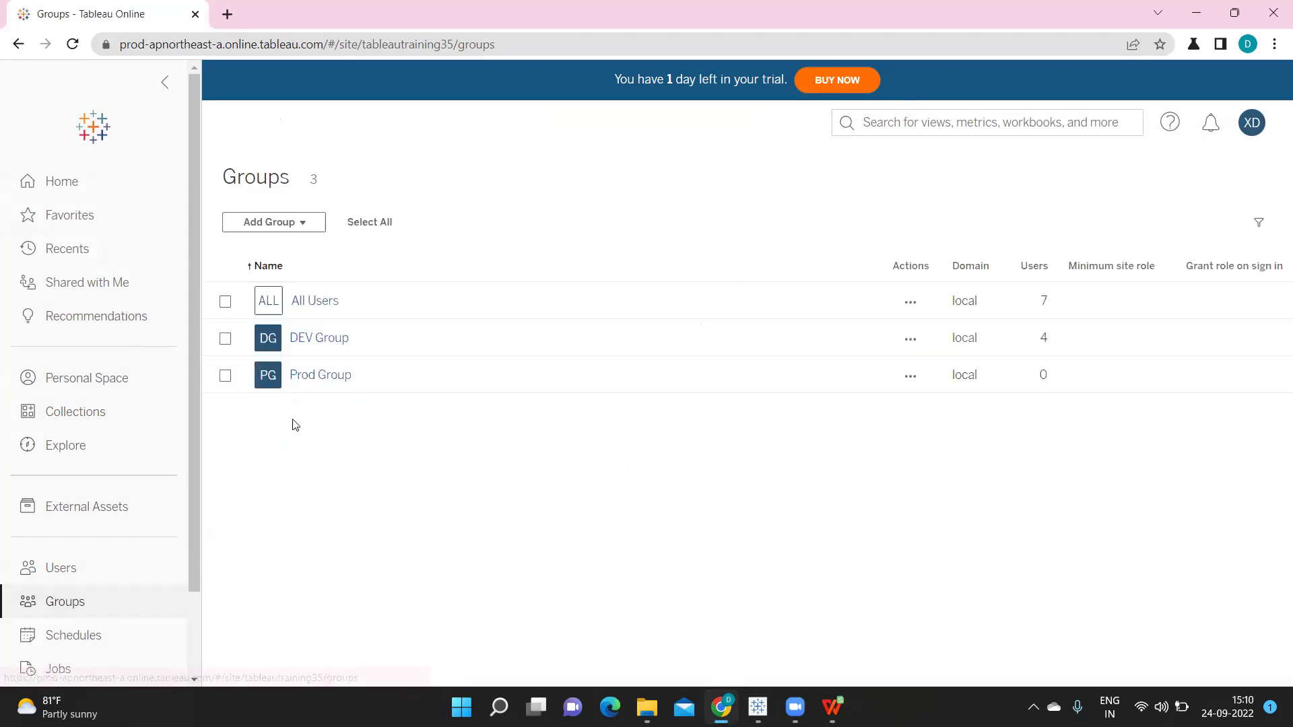
{"action": "left_click", "coordinate": [313, 376]}
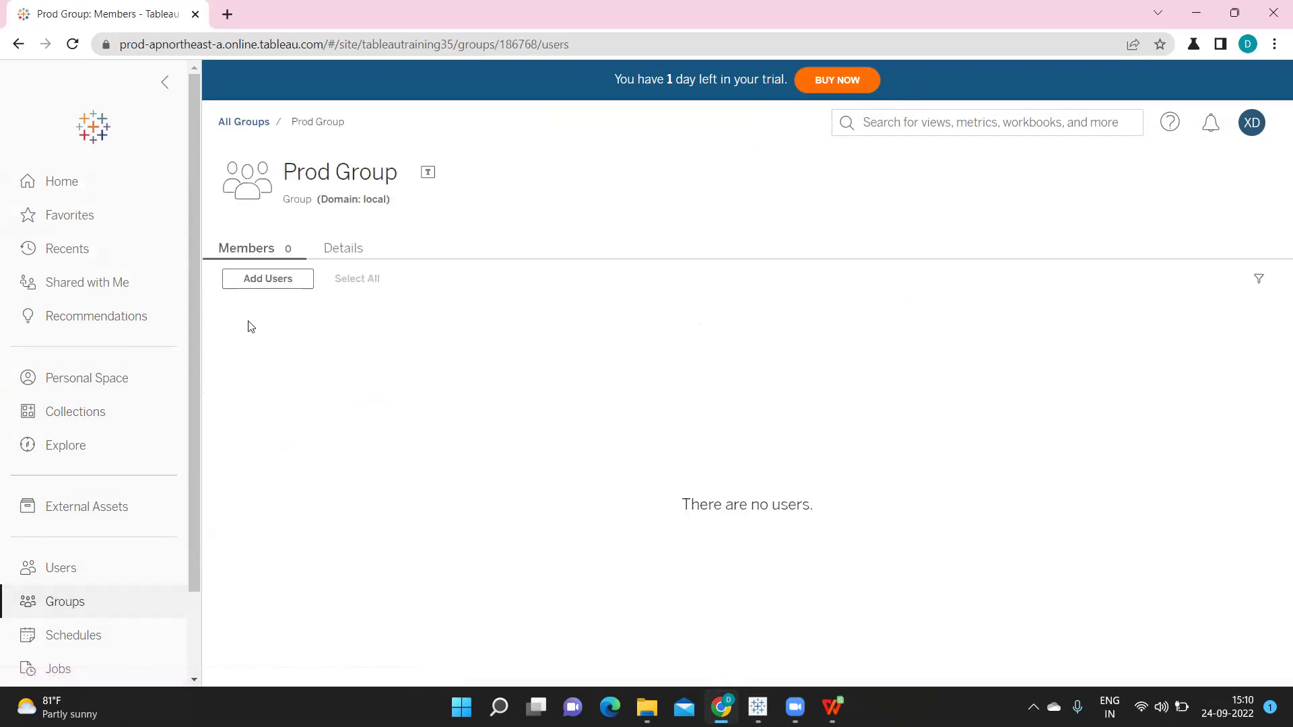
{"action": "left_click", "coordinate": [259, 280]}
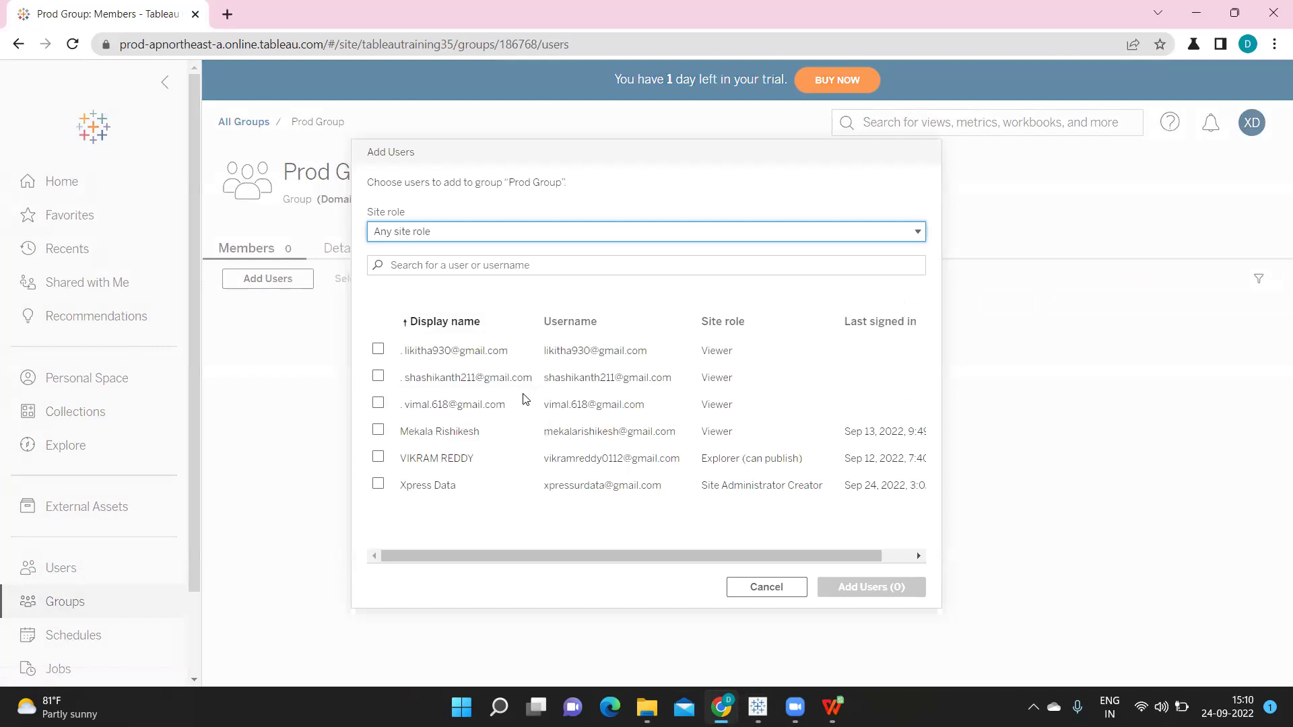
{"action": "left_click", "coordinate": [378, 485]}
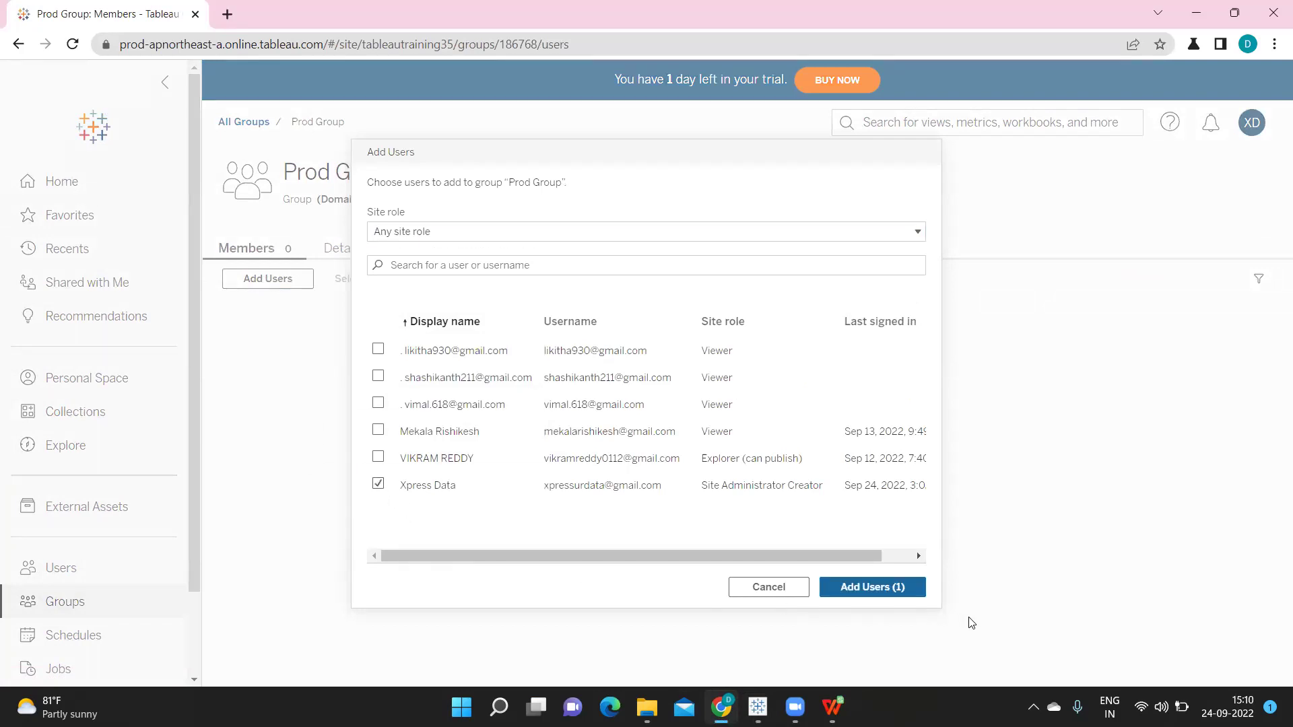
{"action": "left_click", "coordinate": [872, 587]}
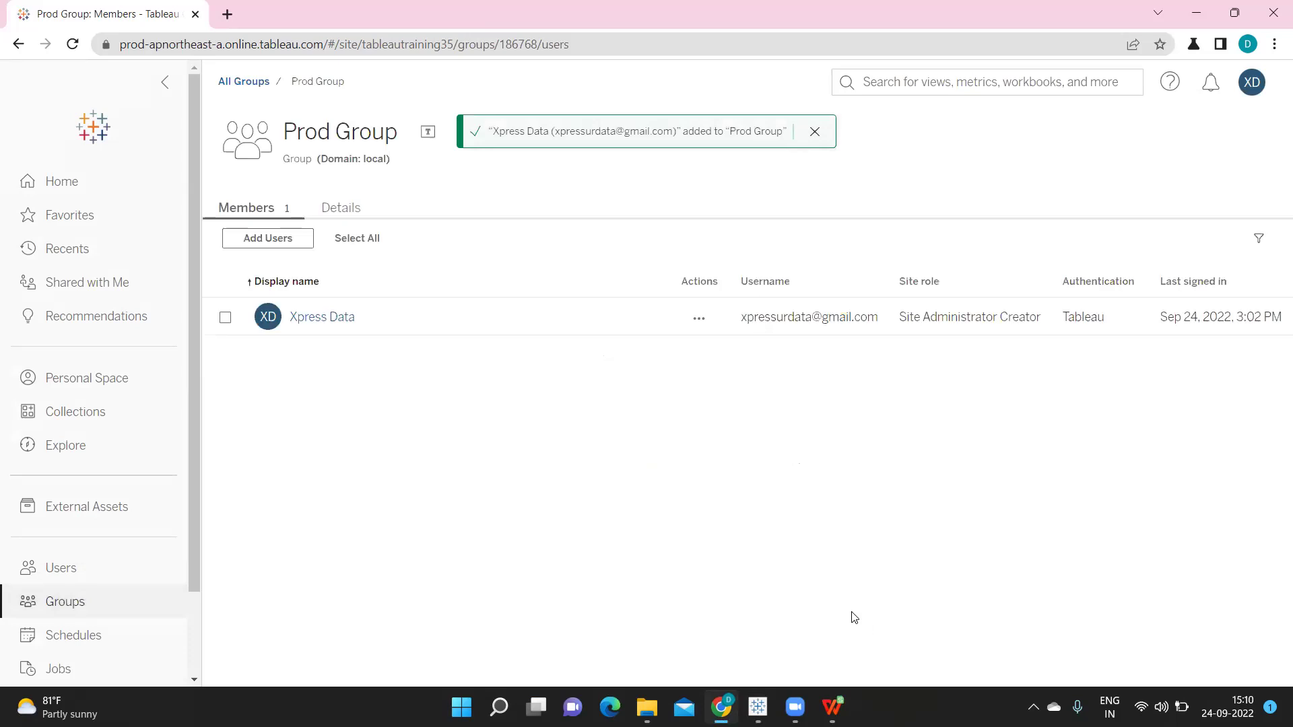
{"action": "mouse_move", "coordinate": [757, 707]}
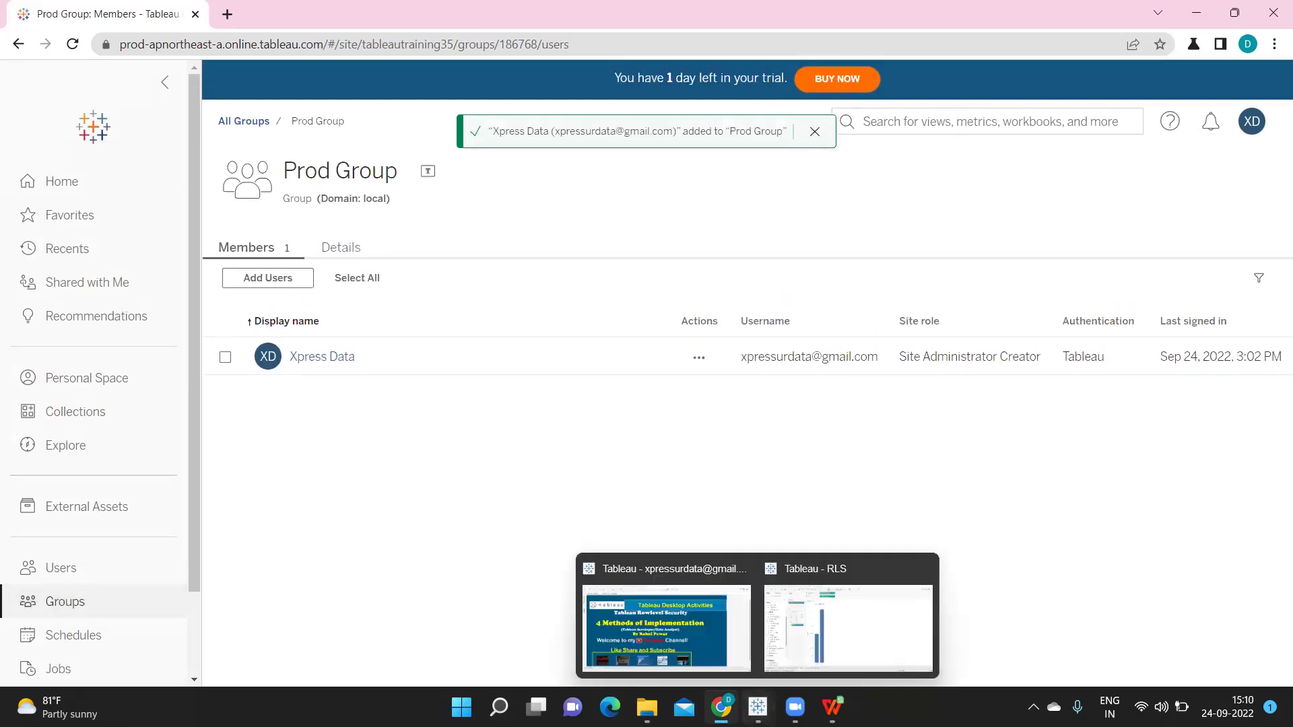
Remove the RLS filter from Sheet 4 and open the RLS calculation for editing
{"action": "left_click", "coordinate": [797, 599]}
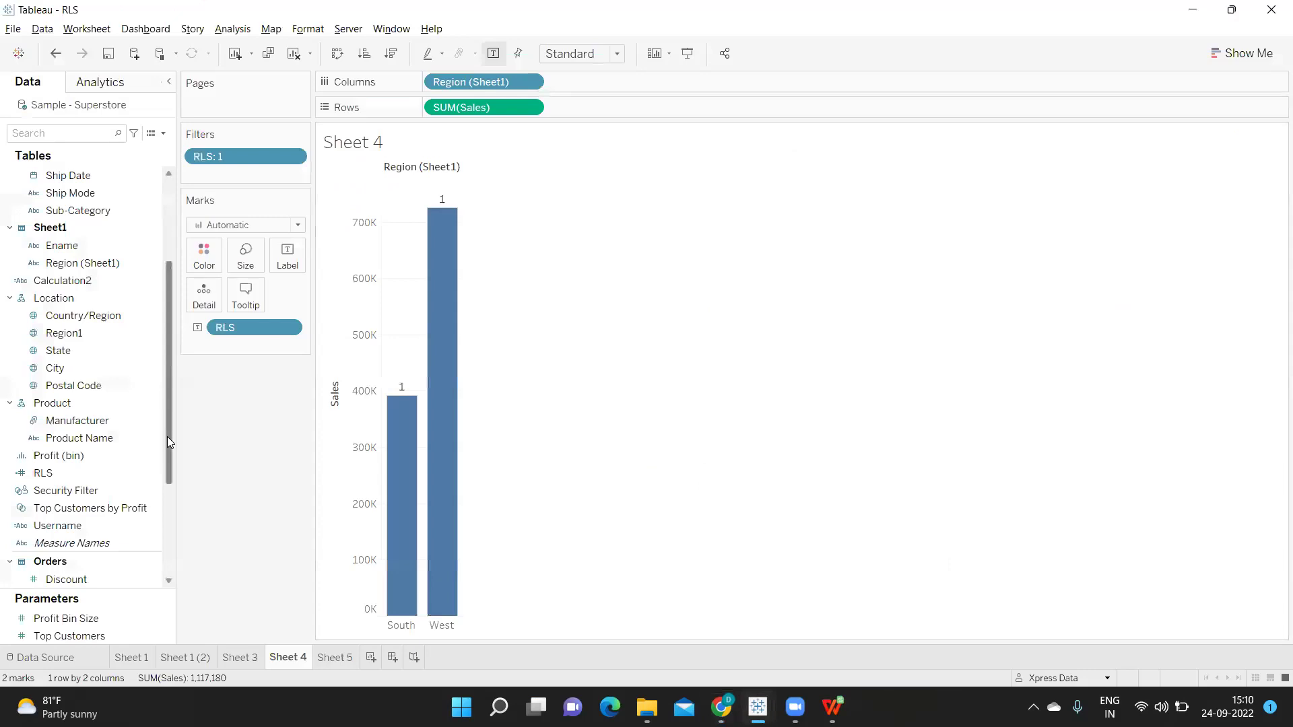
{"action": "left_click_drag", "start_coordinate": [242, 166], "coordinate": [97, 465]}
{"action": "left_click", "coordinate": [154, 473]}
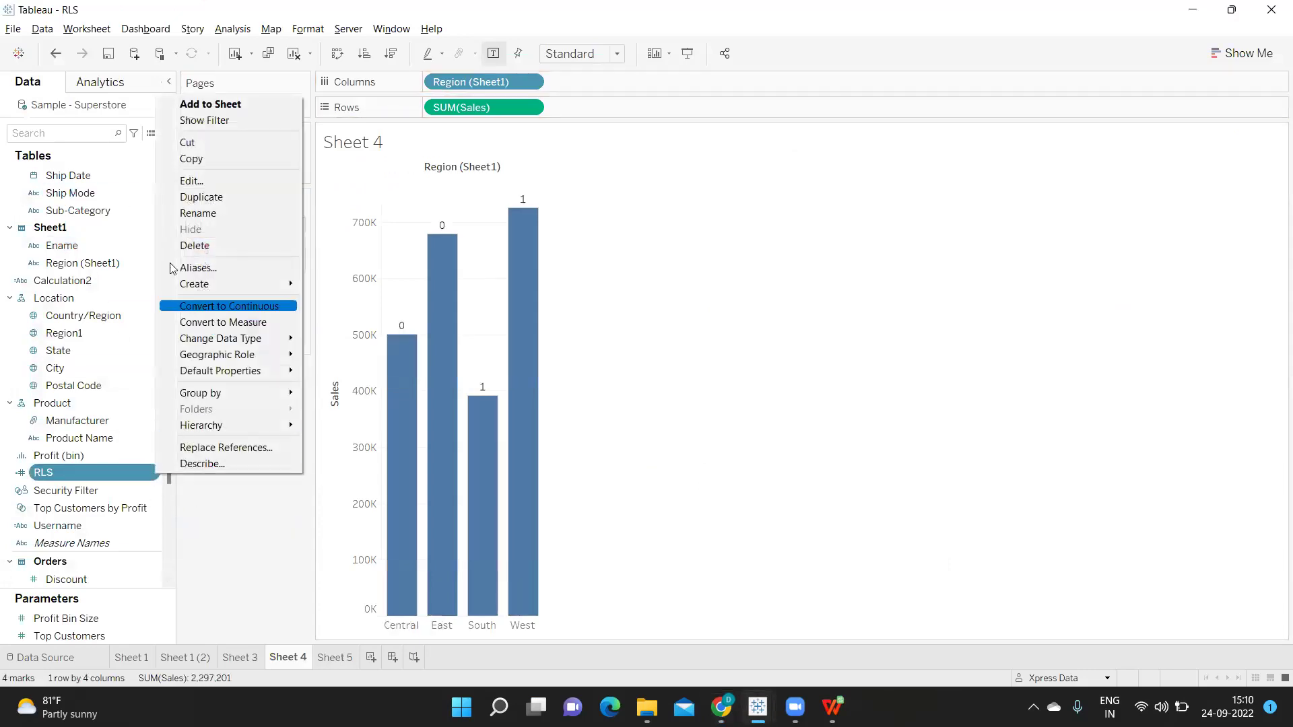
{"action": "left_click", "coordinate": [193, 181]}
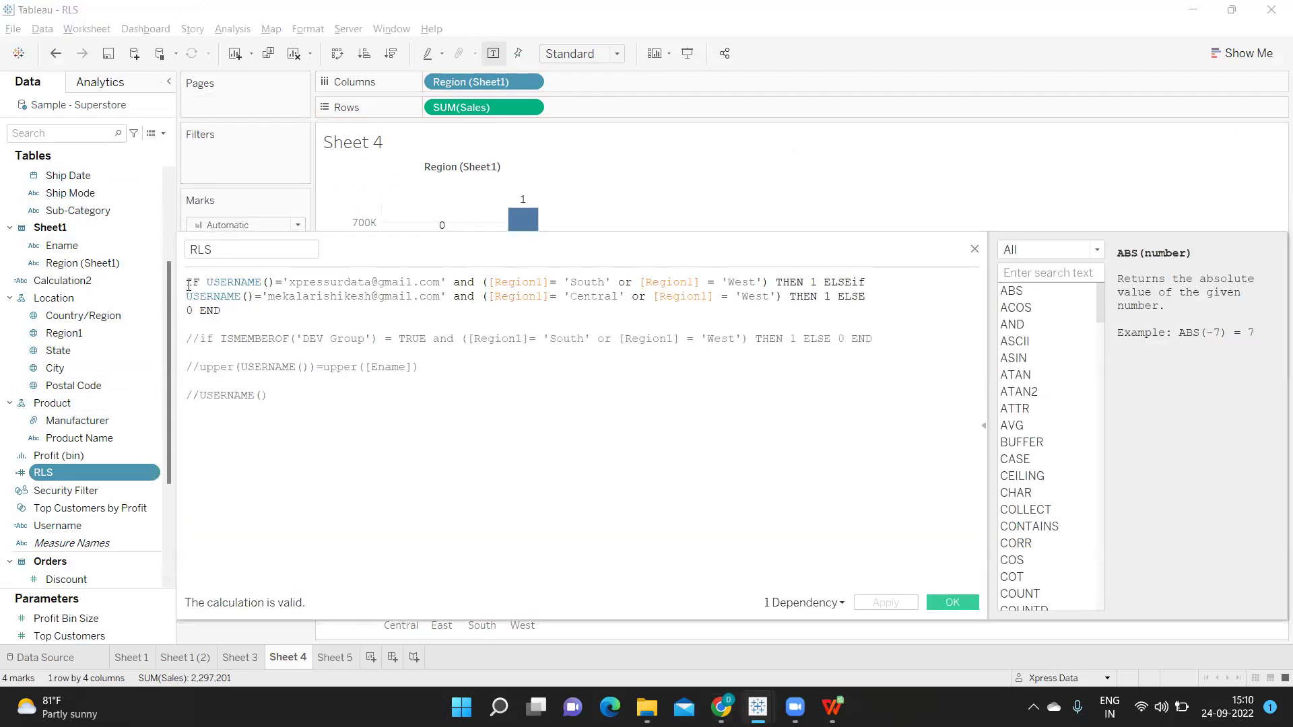
Comment out the USERNAME IF/ELSEIF and 0 END lines; uncomment the ISMEMBEROF('DEV Group') line
{"action": "left_click", "coordinate": [189, 283]}
{"action": "type", "text": "//"}
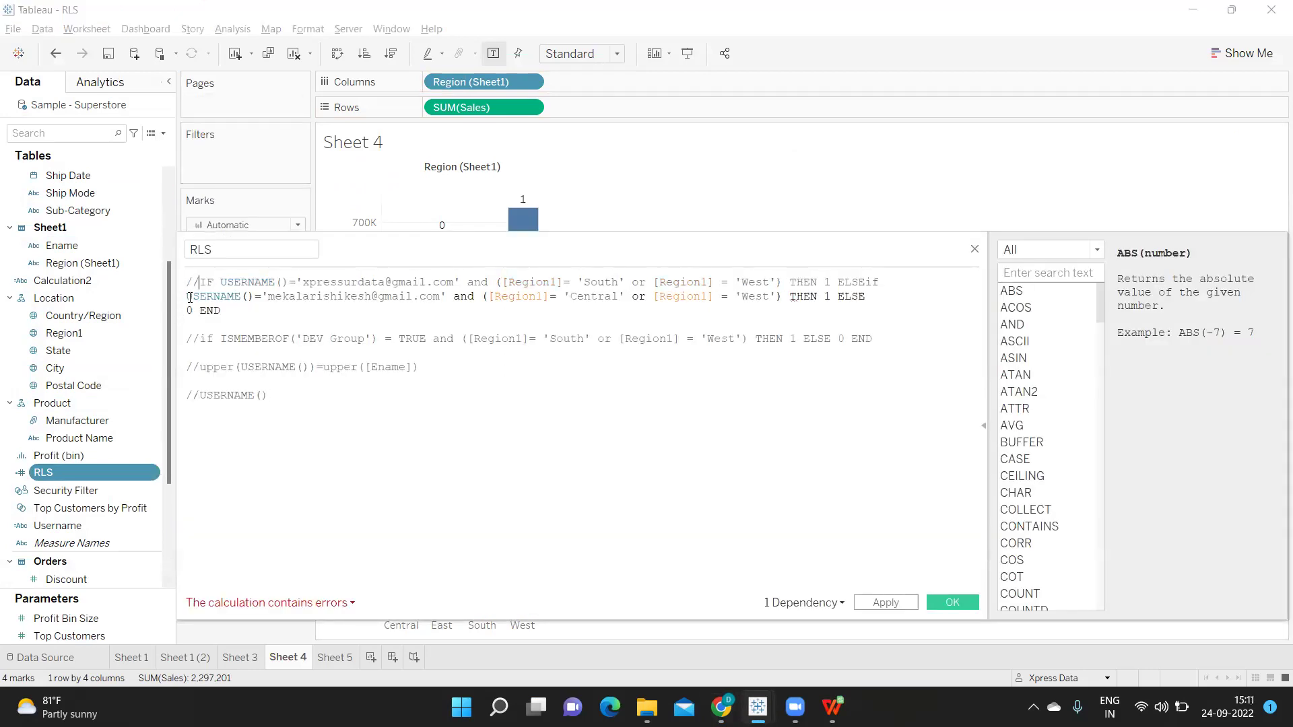
{"action": "left_click", "coordinate": [190, 297]}
{"action": "type", "text": "//"}
{"action": "left_click", "coordinate": [188, 309]}
{"action": "type", "text": "//"}
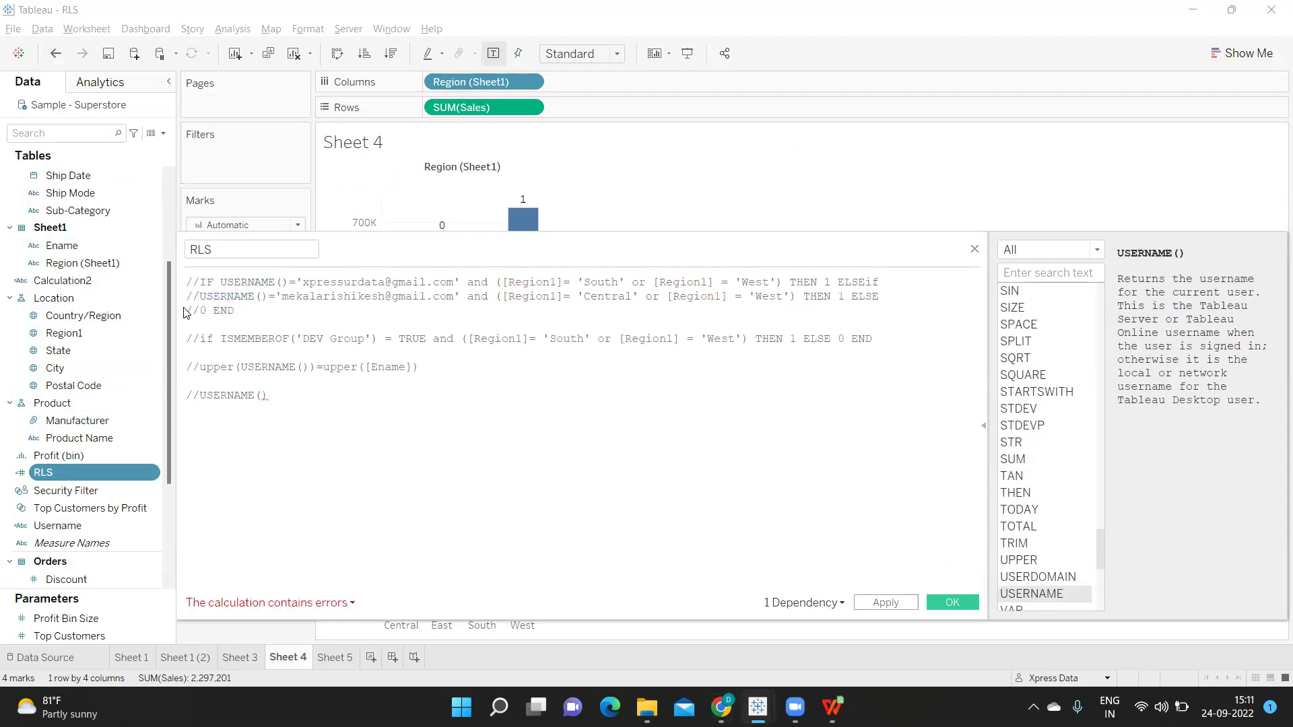
{"action": "left_click", "coordinate": [202, 338]}
{"action": "key", "text": "BackSpace"}
{"action": "key", "text": "BackSpace"}
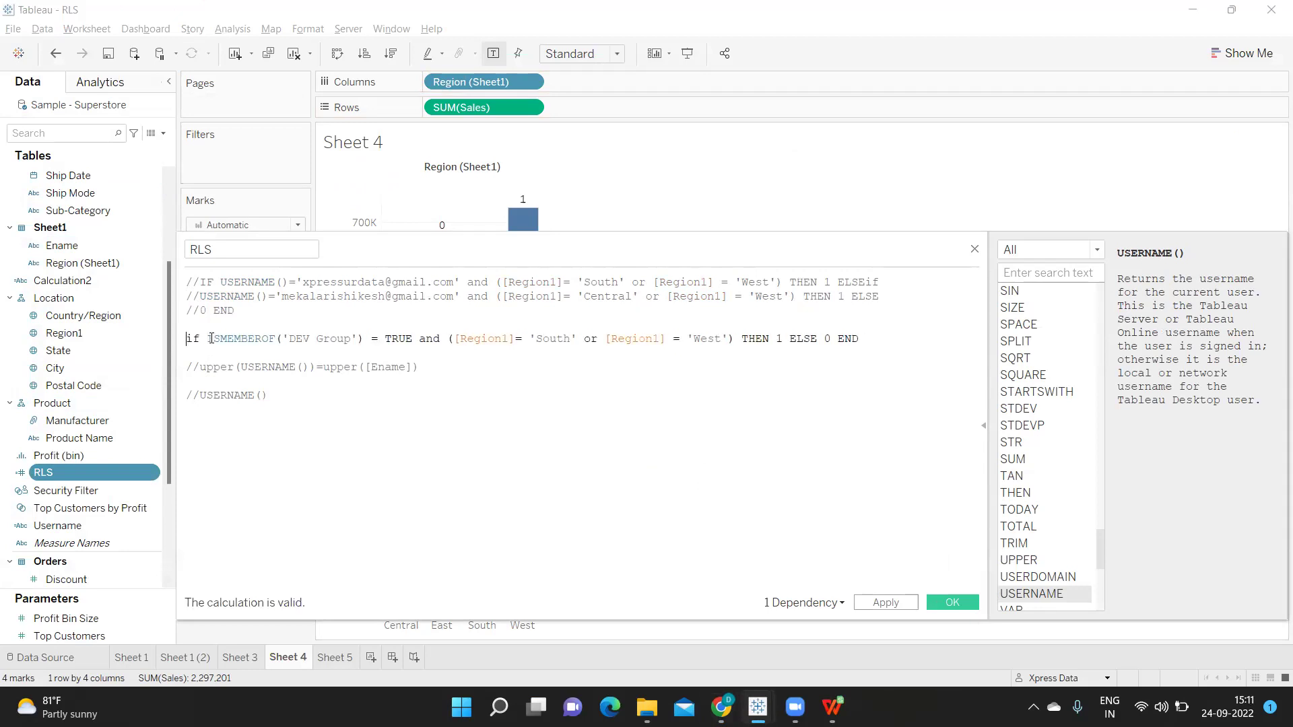
Review the ISMEMBEROF('DEV Group') South/West THEN 1 ELSE 0 END logic and save the calculation
{"action": "left_click_drag", "start_coordinate": [207, 338], "coordinate": [365, 337]}
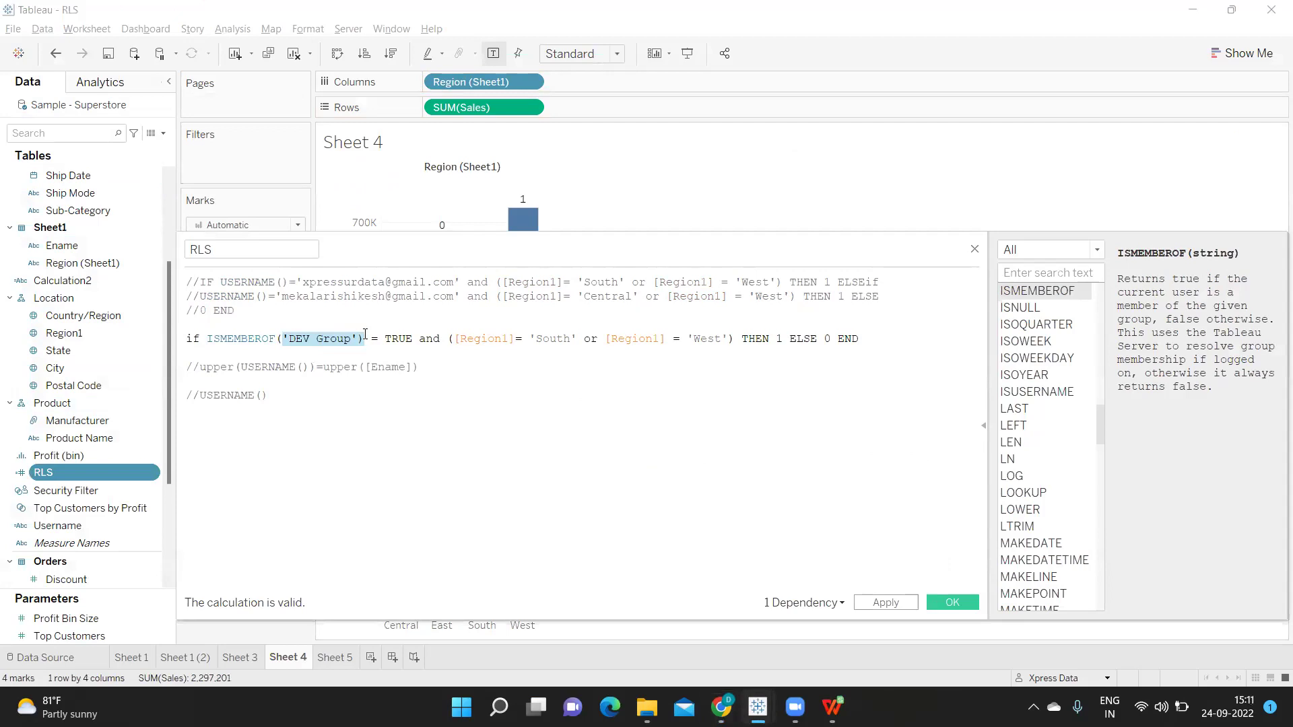
{"action": "left_click", "coordinate": [268, 342]}
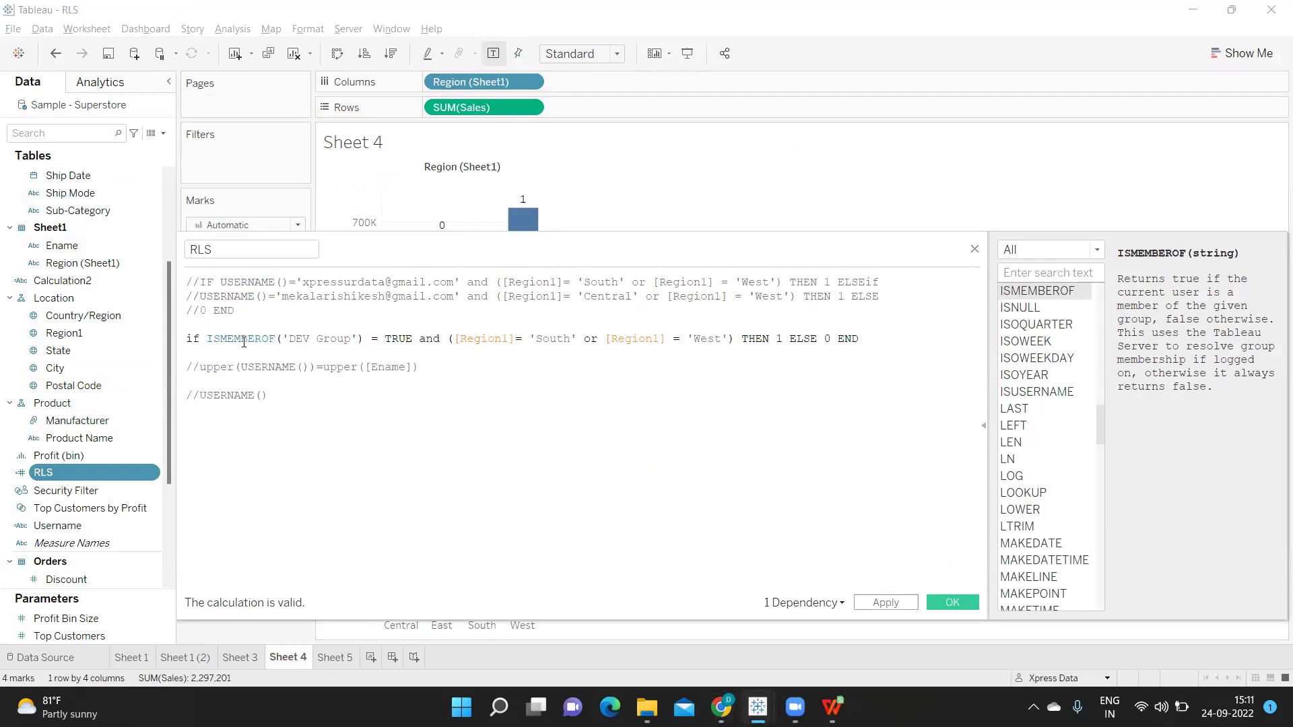
{"action": "left_click_drag", "start_coordinate": [277, 340], "coordinate": [362, 333]}
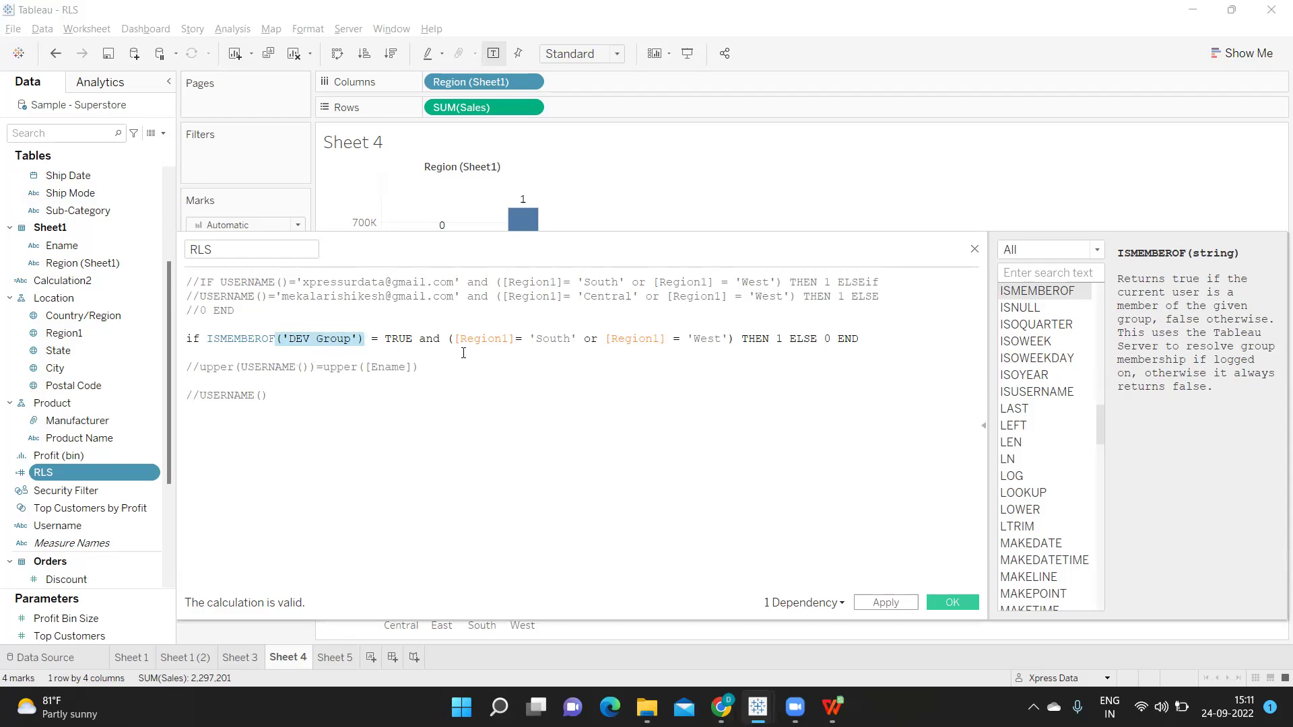
{"action": "left_click_drag", "start_coordinate": [448, 339], "coordinate": [453, 335]}
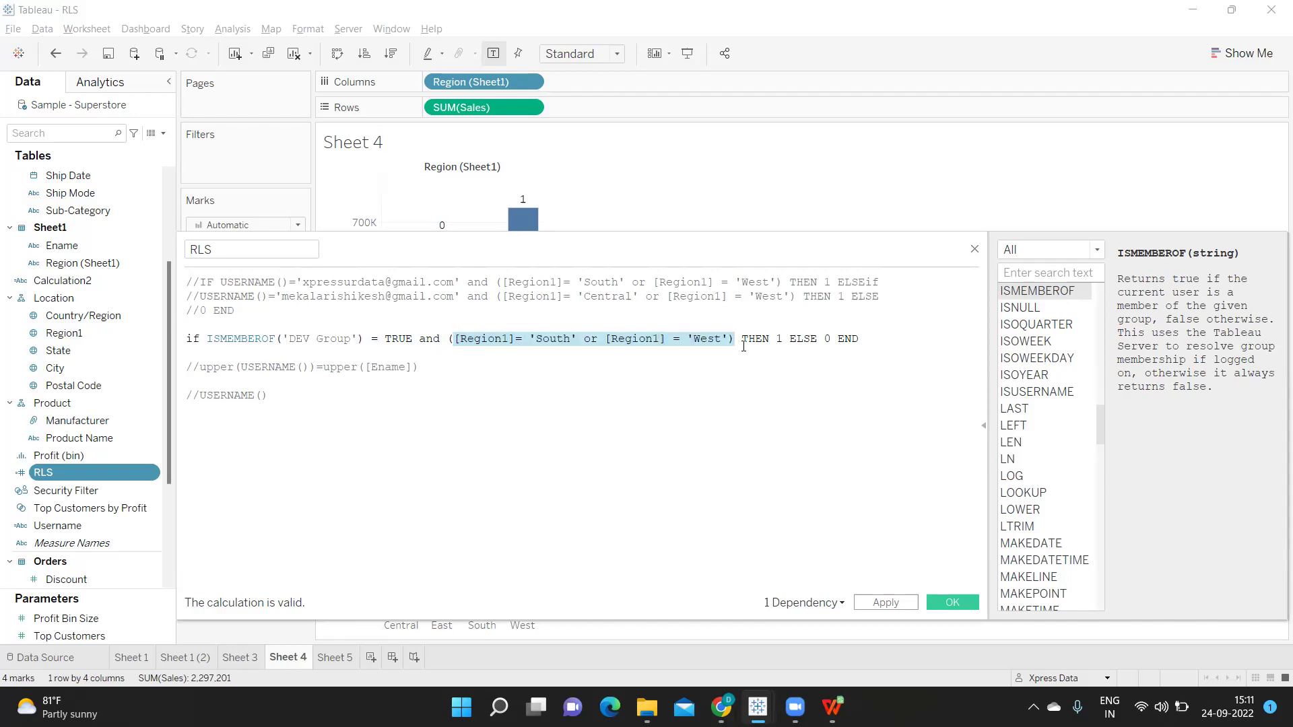
{"action": "left_click_drag", "start_coordinate": [772, 339], "coordinate": [790, 340]}
{"action": "double_click", "coordinate": [826, 338]}
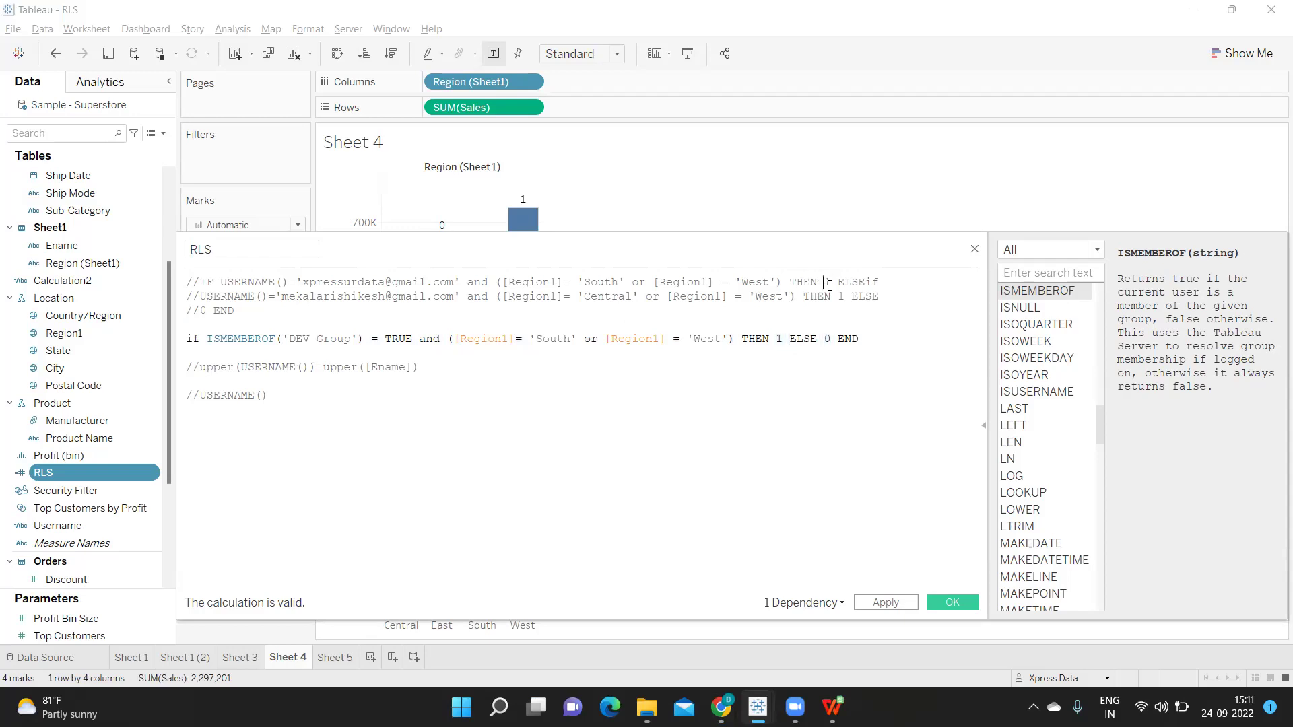
{"action": "left_click_drag", "start_coordinate": [741, 339], "coordinate": [866, 341]}
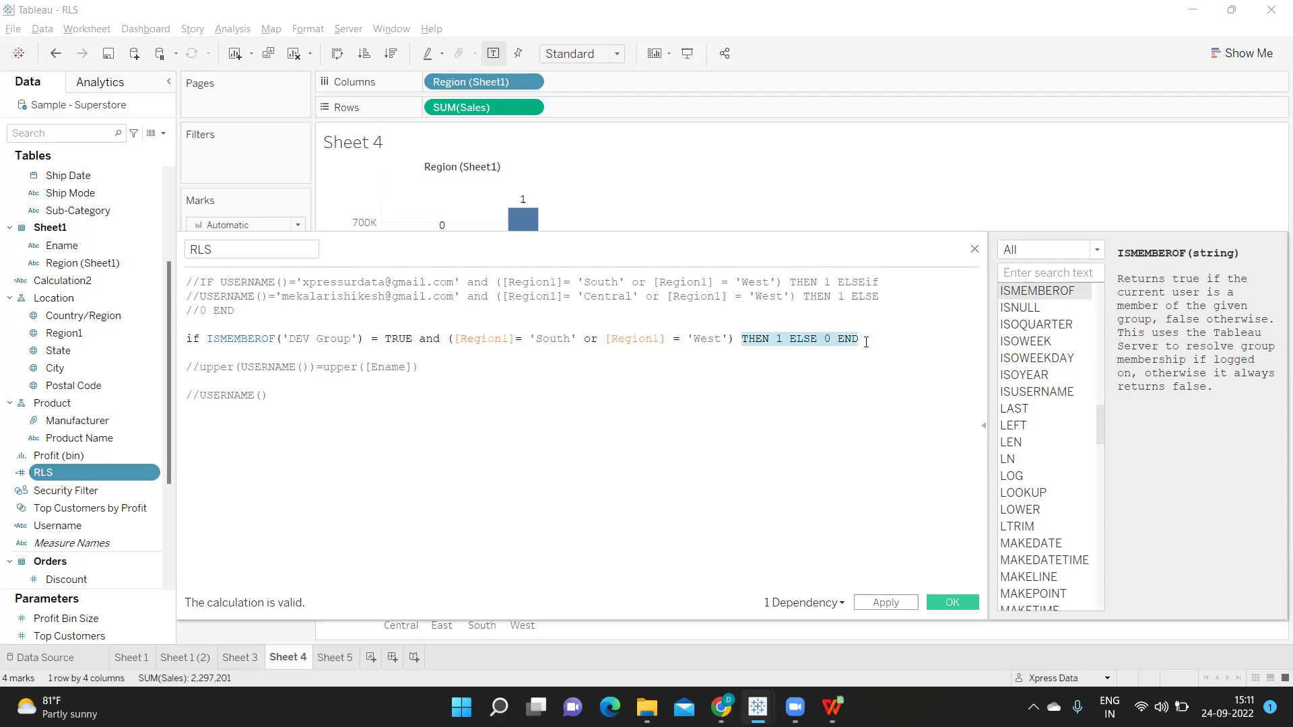
{"action": "left_click", "coordinate": [942, 603]}
{"action": "left_click_drag", "start_coordinate": [68, 474], "coordinate": [196, 218]}
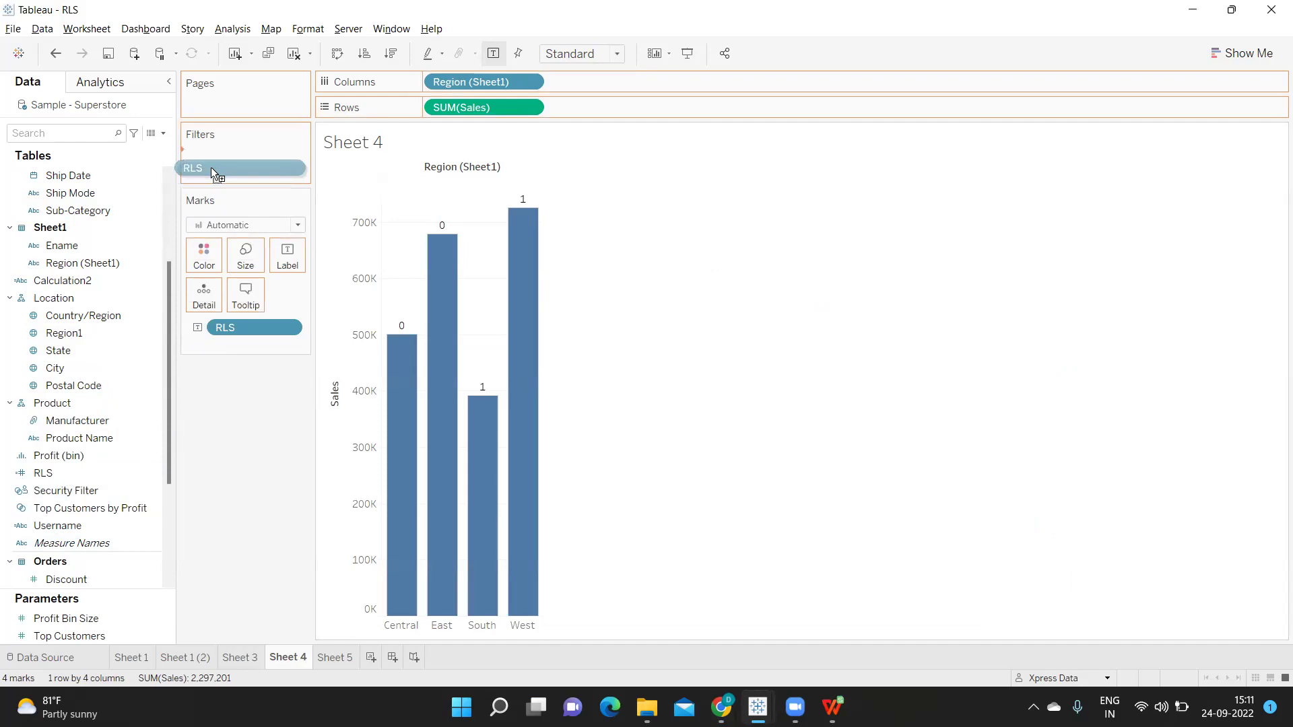
{"action": "left_click_drag", "start_coordinate": [211, 173], "coordinate": [208, 173]}
{"action": "left_click", "coordinate": [508, 230]}
{"action": "left_click", "coordinate": [774, 556]}
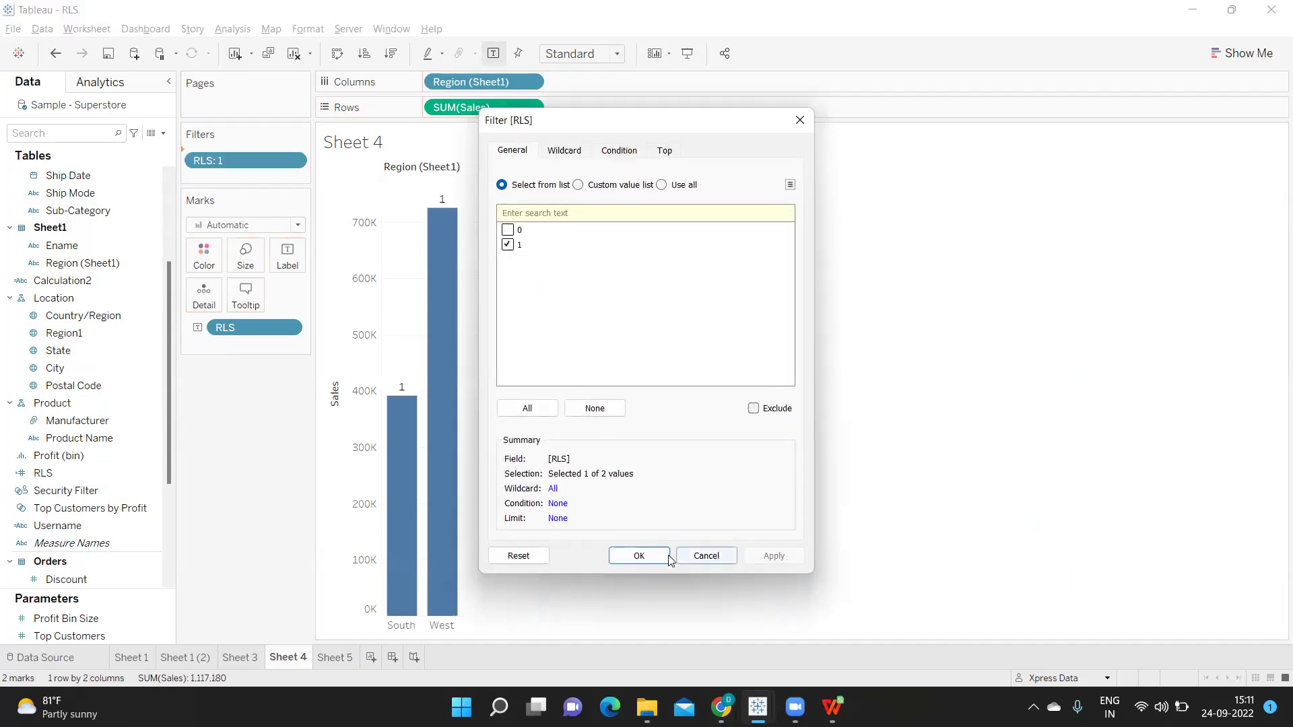
{"action": "left_click", "coordinate": [640, 557]}
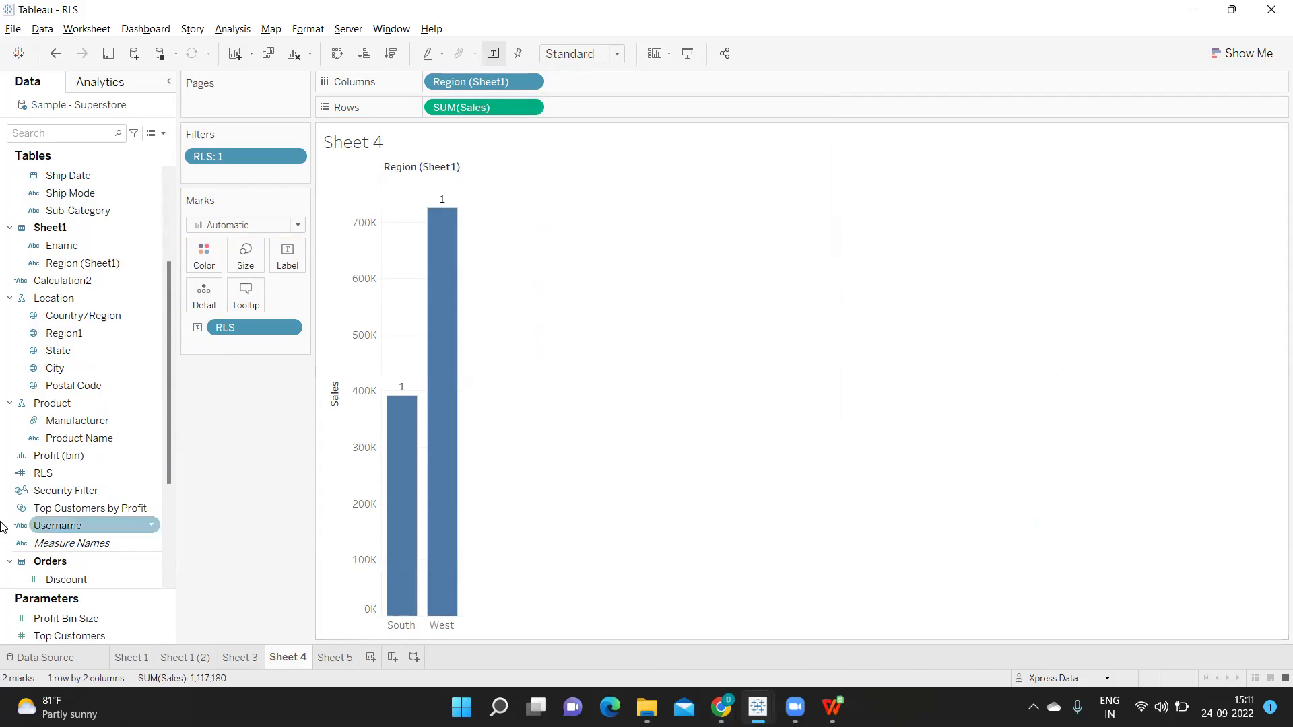
{"action": "right_click", "coordinate": [150, 473]}
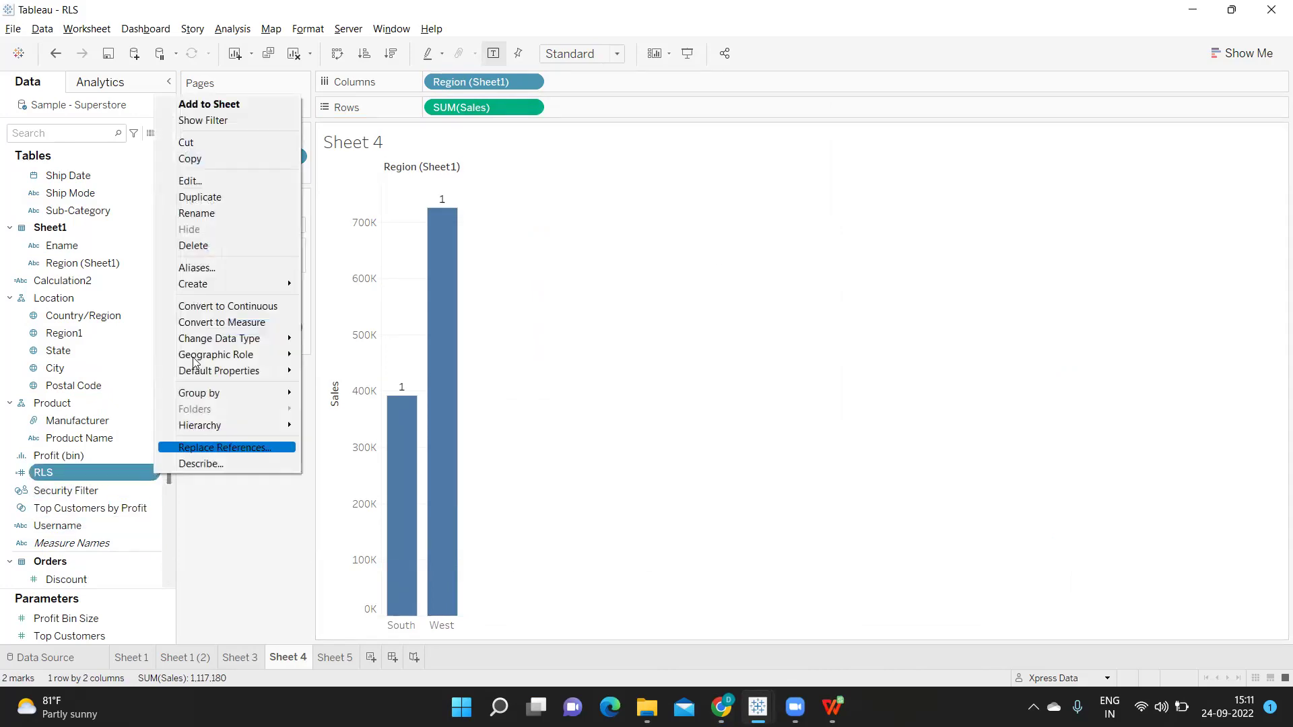
{"action": "left_click", "coordinate": [222, 182]}
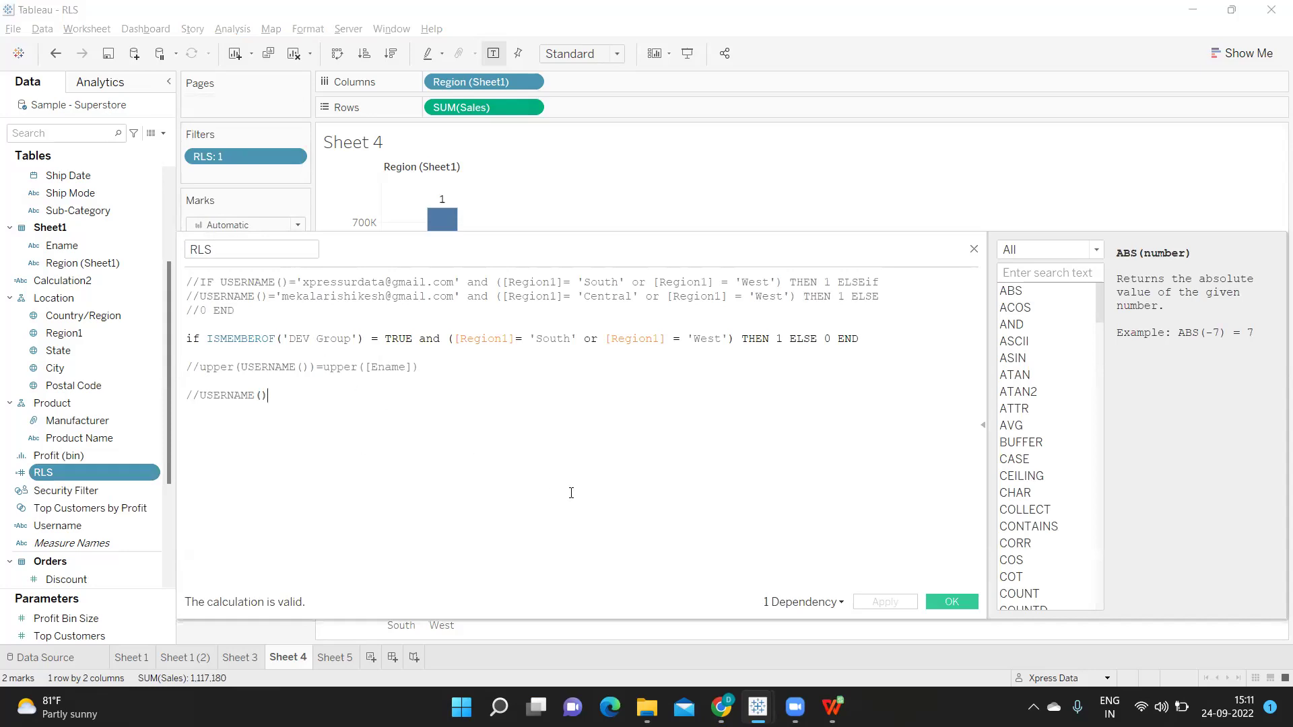
{"action": "left_click", "coordinate": [942, 603]}
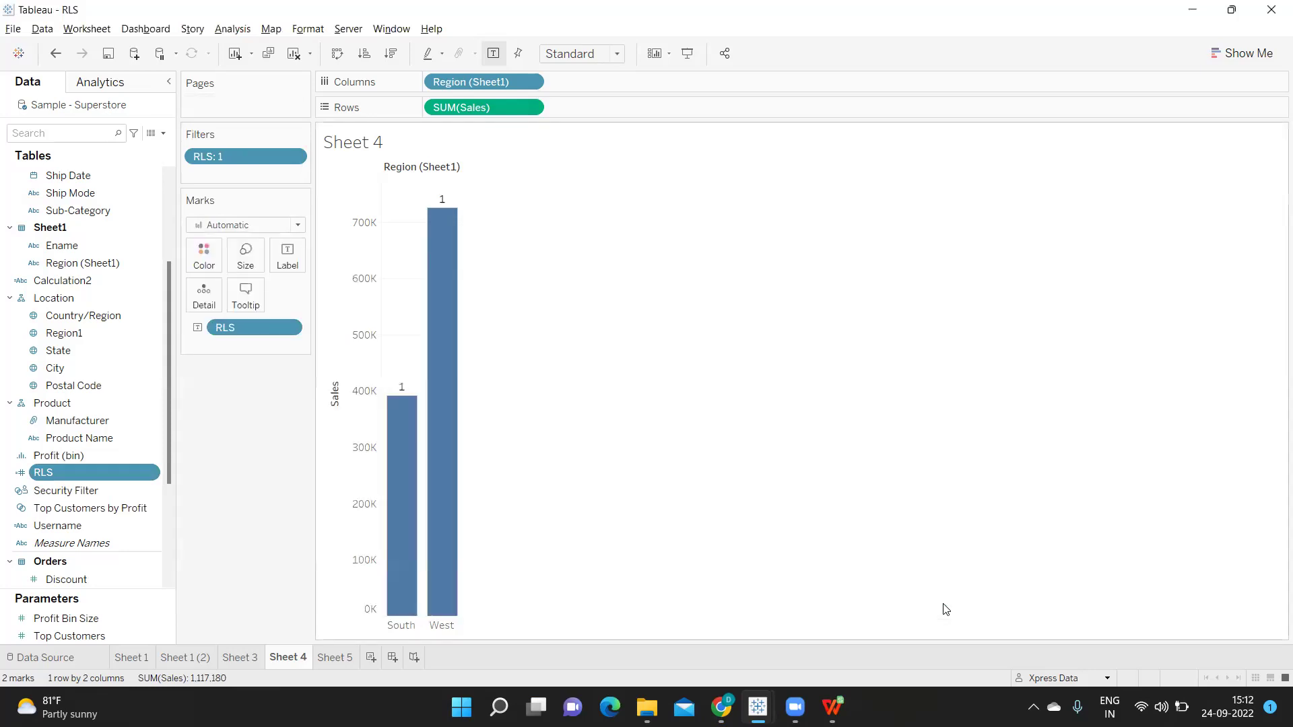
{"action": "left_click", "coordinate": [335, 657]}
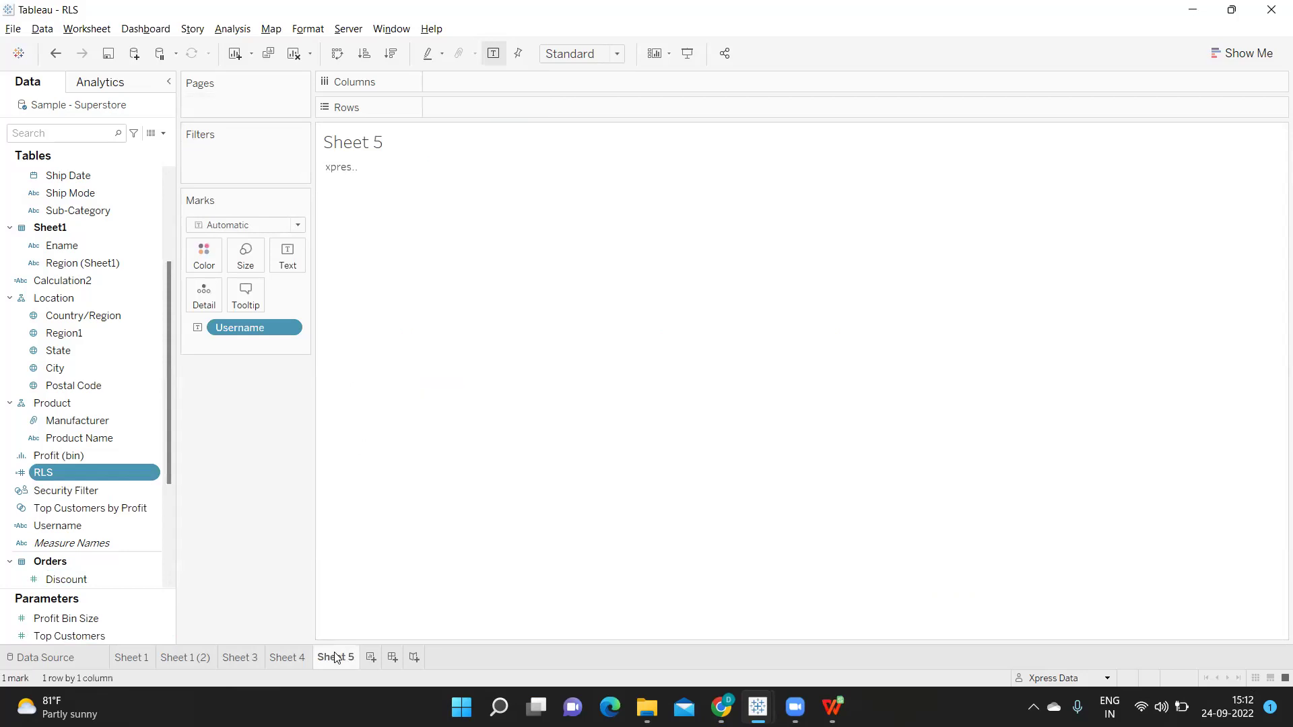
{"action": "mouse_move", "coordinate": [342, 176]}
{"action": "left_click", "coordinate": [290, 658]}
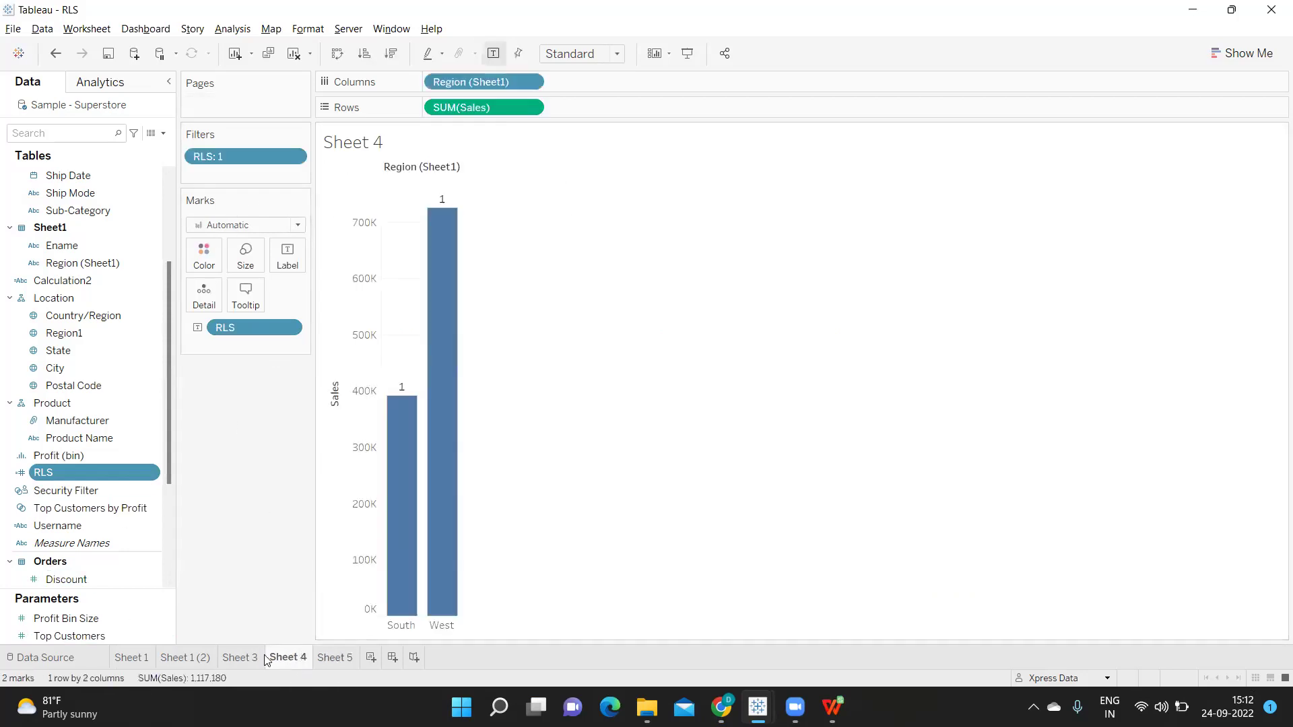
{"action": "left_click", "coordinate": [348, 29]}
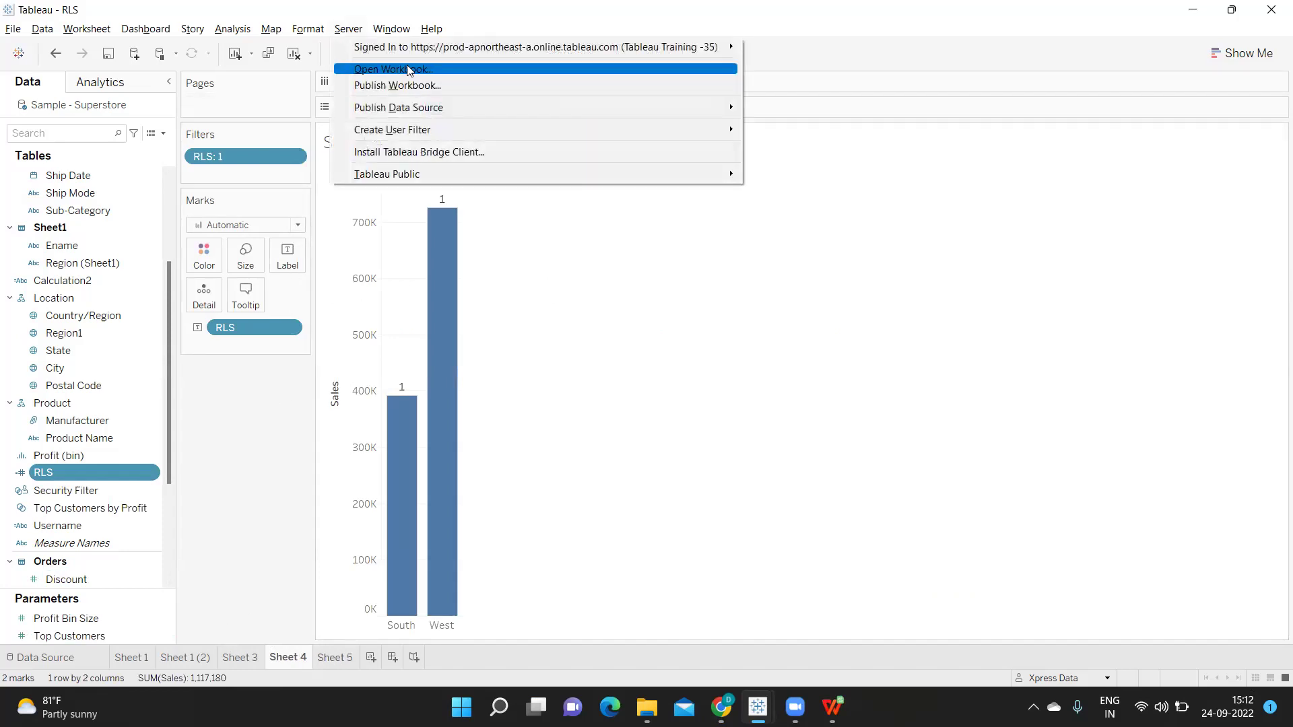
Sign out of the Tableau Cloud site and start reconnecting to the server
{"action": "mouse_move", "coordinate": [413, 49]}
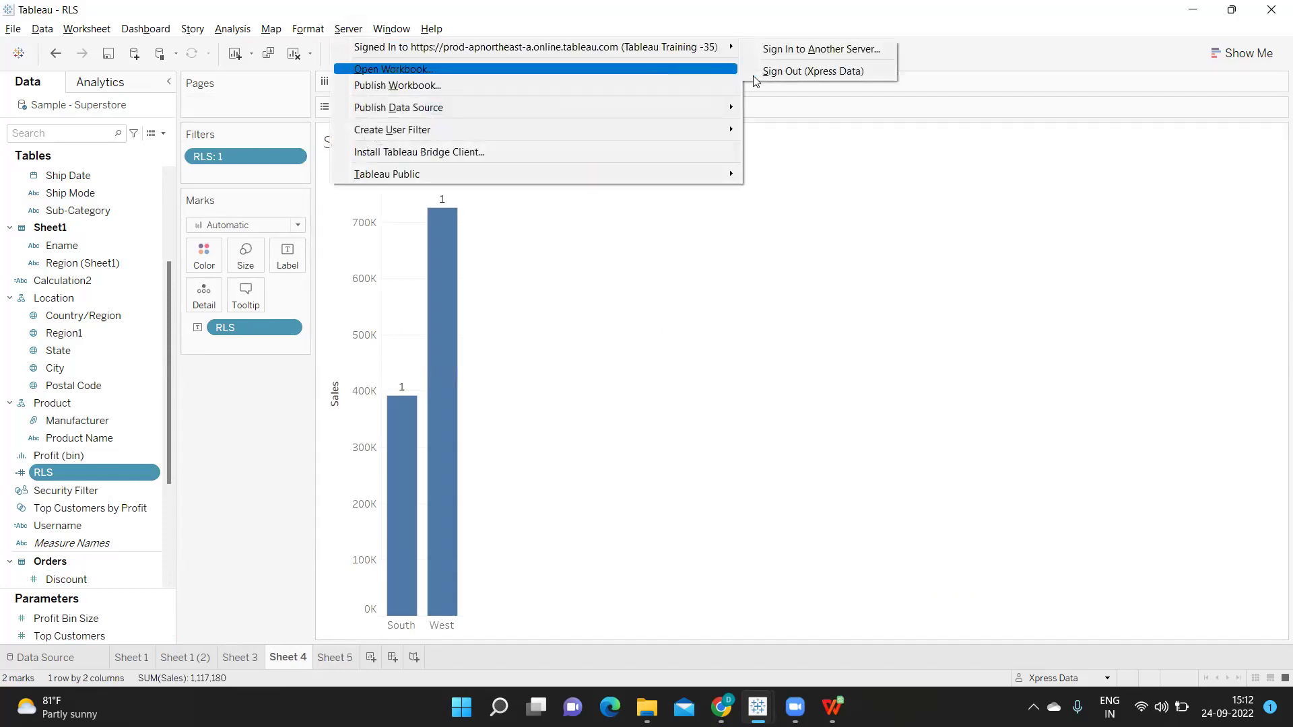
{"action": "left_click", "coordinate": [791, 72]}
{"action": "left_click", "coordinate": [353, 28]}
{"action": "left_click", "coordinate": [369, 43]}
{"action": "left_click", "coordinate": [717, 352]}
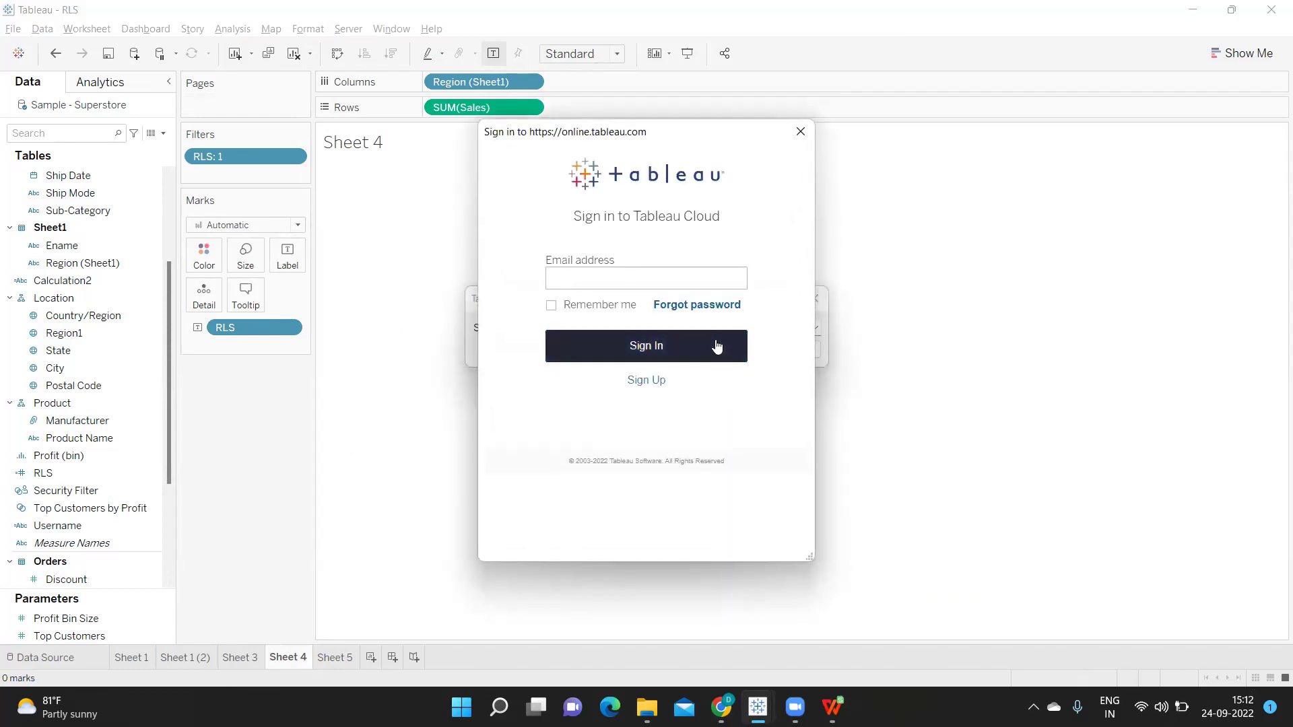
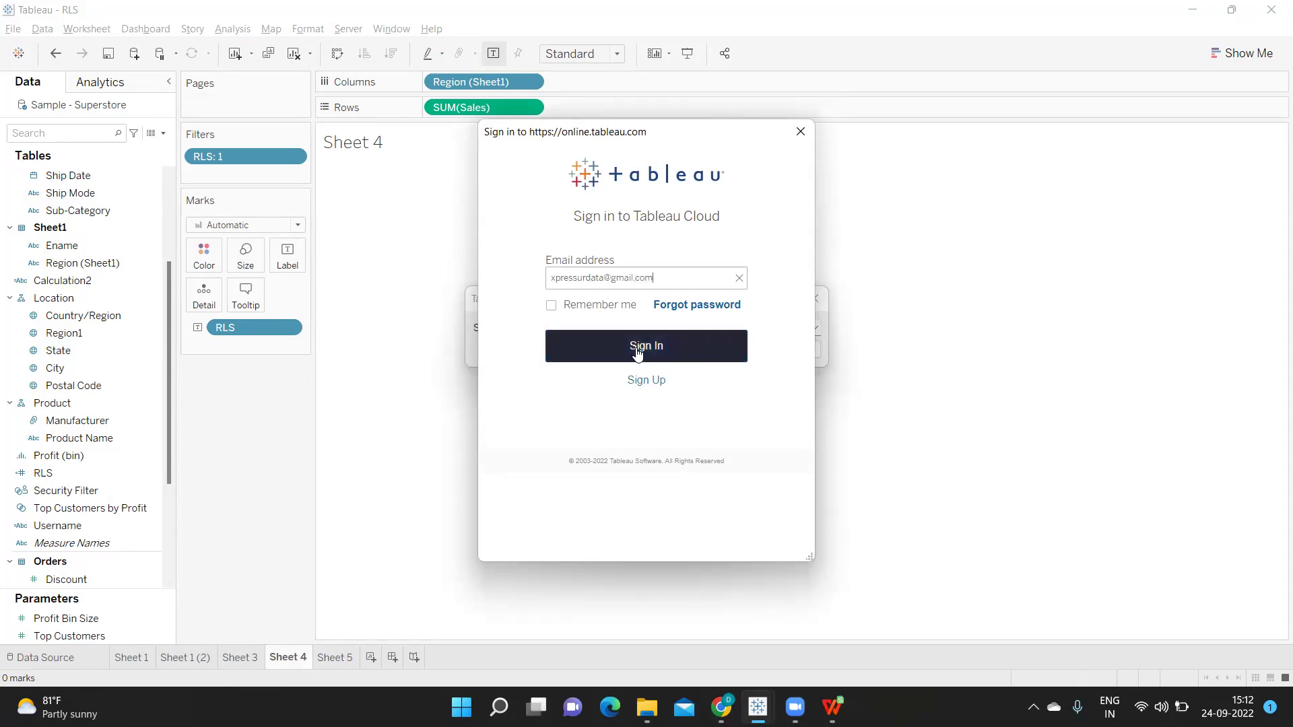
Enter the account email and password to complete the Tableau Cloud sign-in
{"action": "left_click", "coordinate": [641, 355]}
{"action": "left_click", "coordinate": [583, 320]}
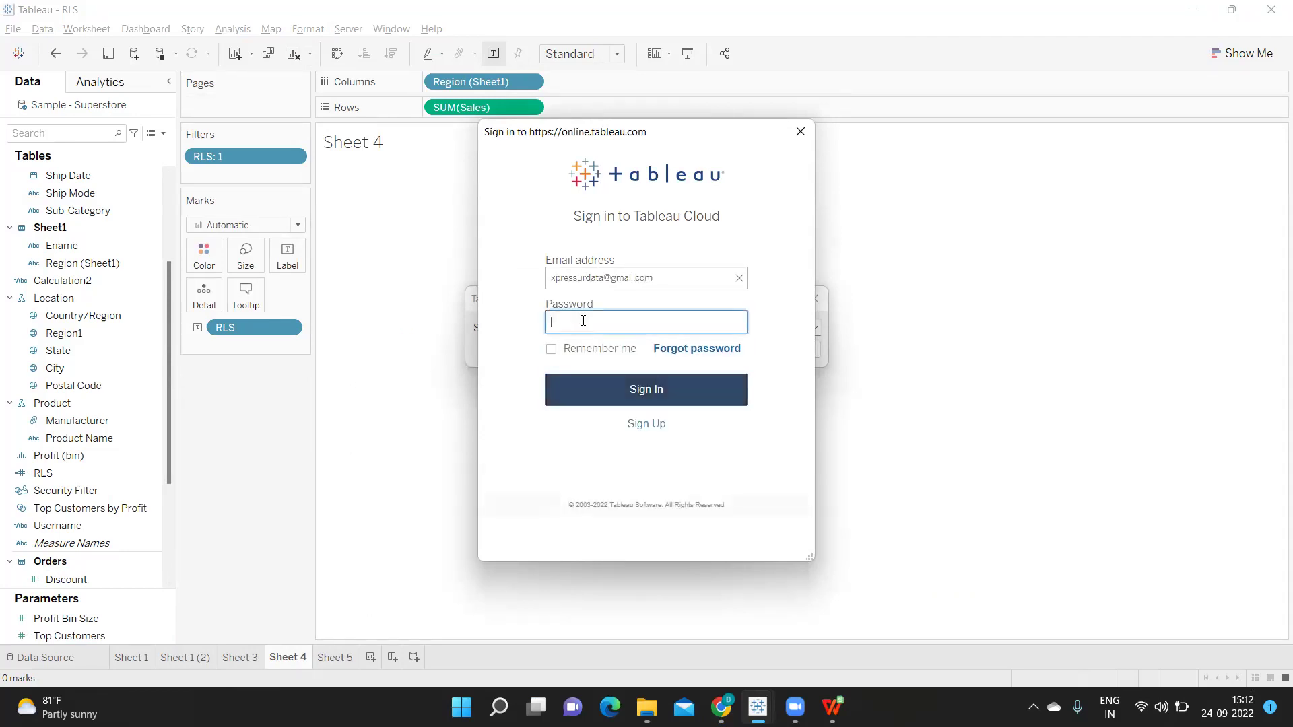
{"action": "type", "text": "•••••••••"}
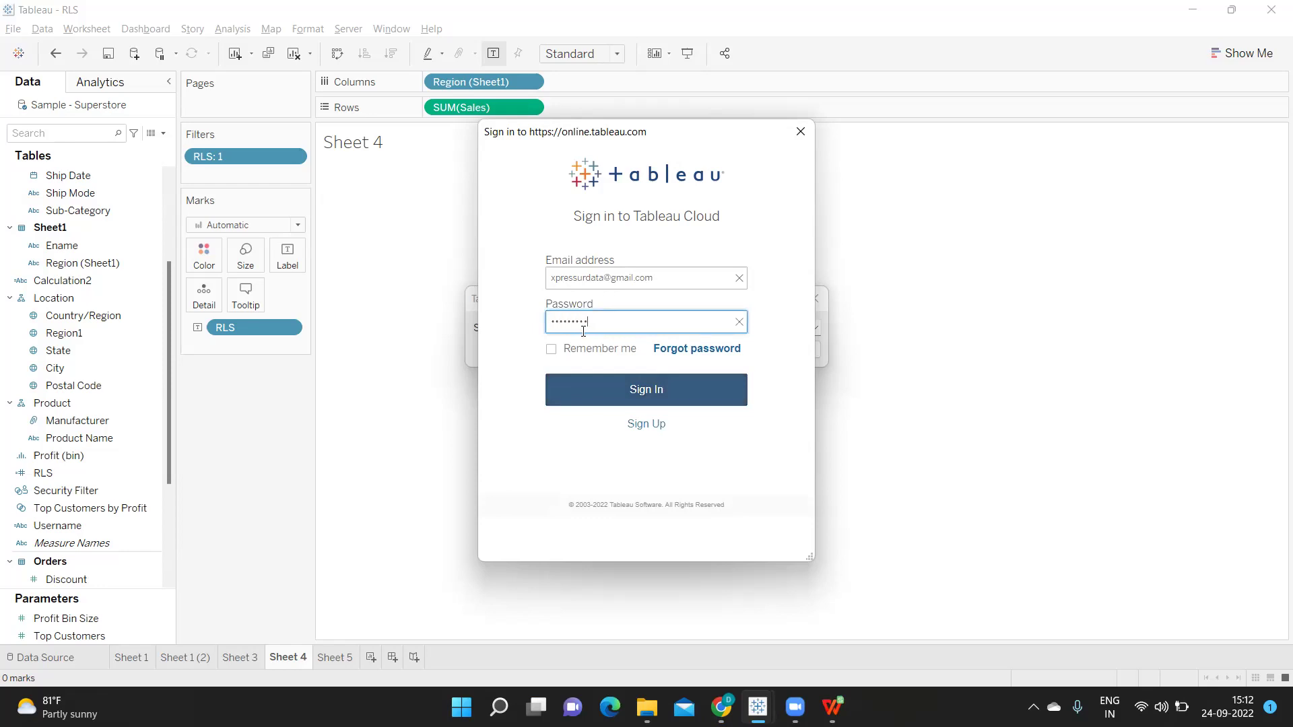
{"action": "left_click", "coordinate": [630, 402]}
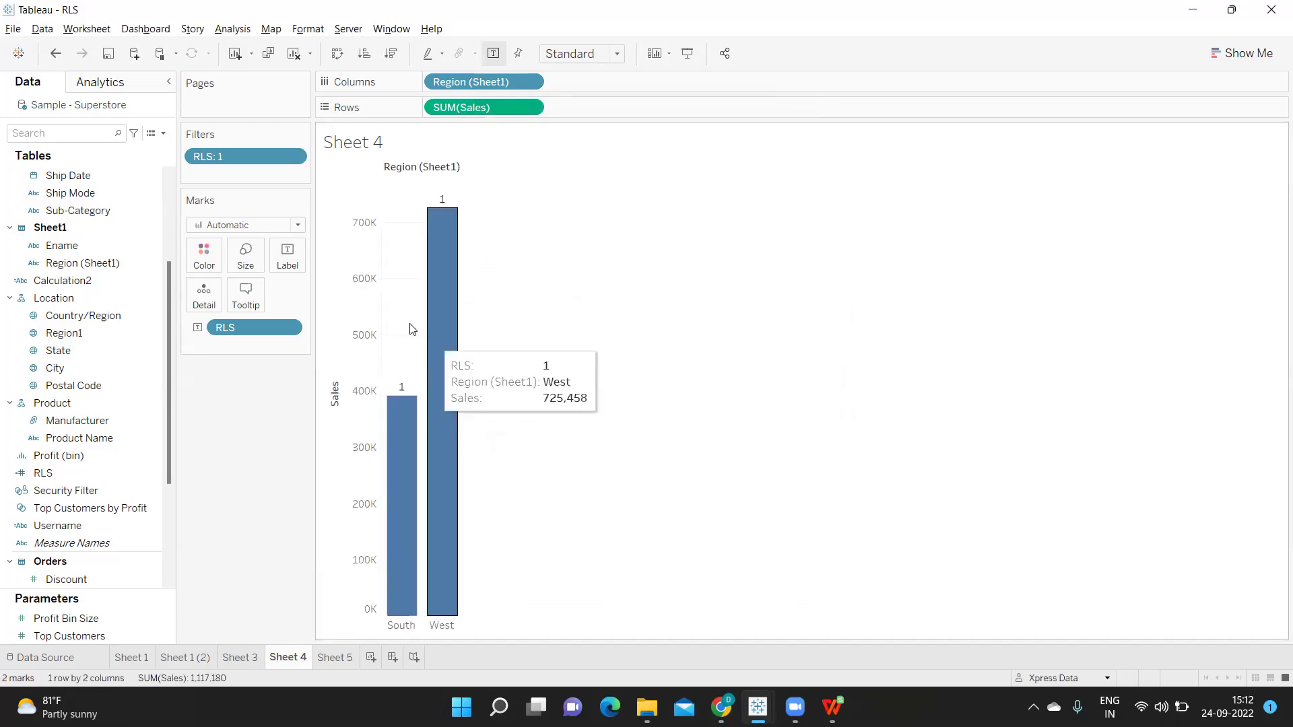
Preview Sheet 4 as DEV Group, then Prod Group (both empty), and check Prod Group members in the browser
{"action": "left_click", "coordinate": [1106, 678]}
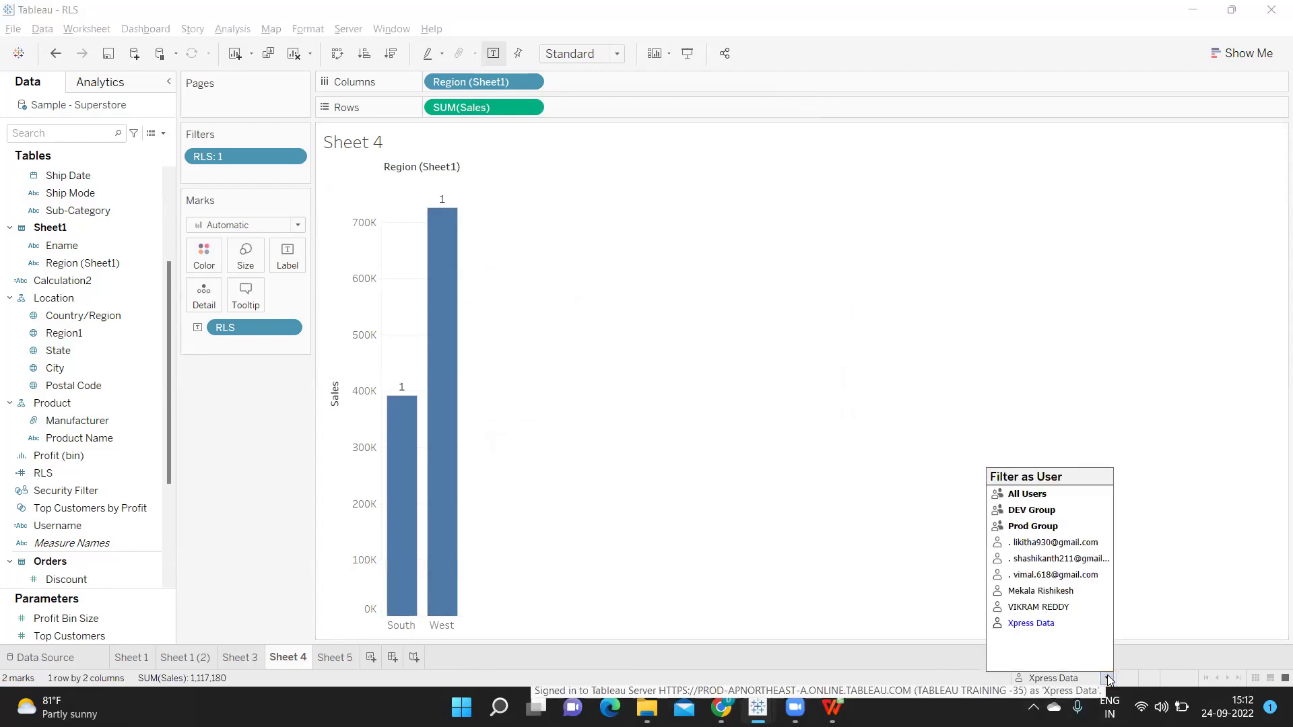
{"action": "left_click", "coordinate": [1043, 510]}
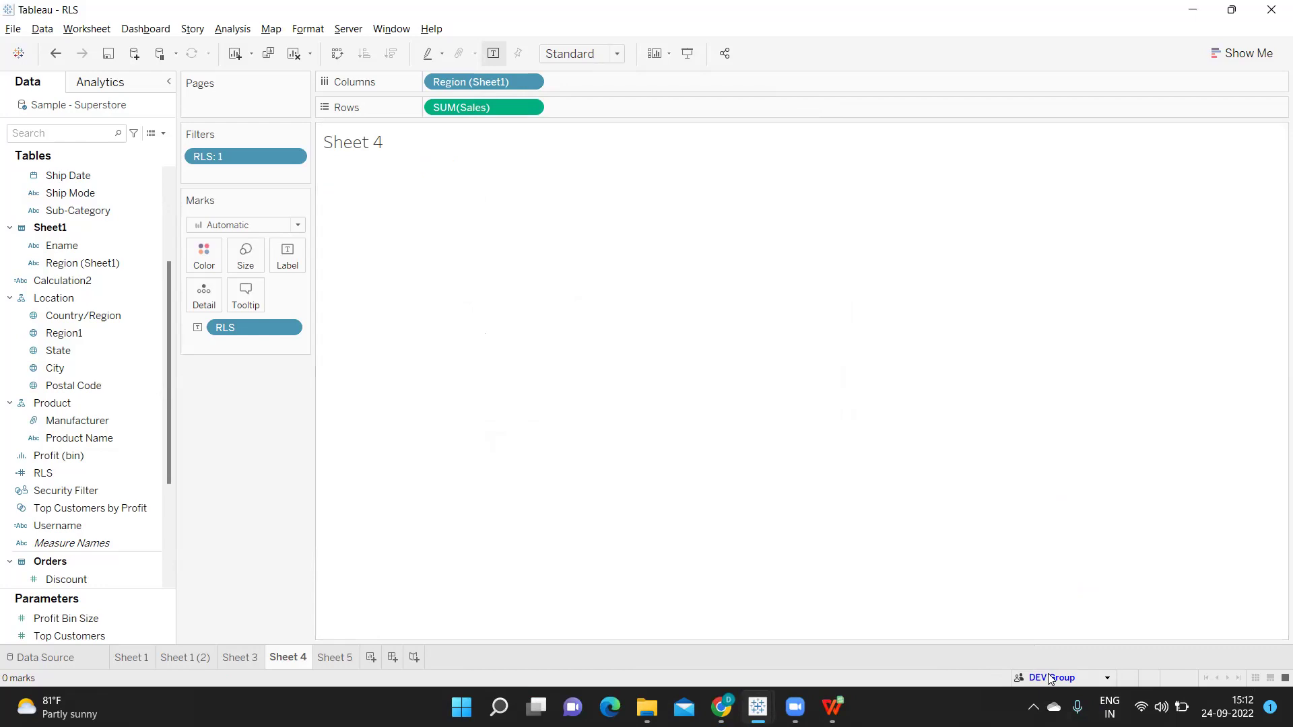
{"action": "left_click", "coordinate": [1106, 677]}
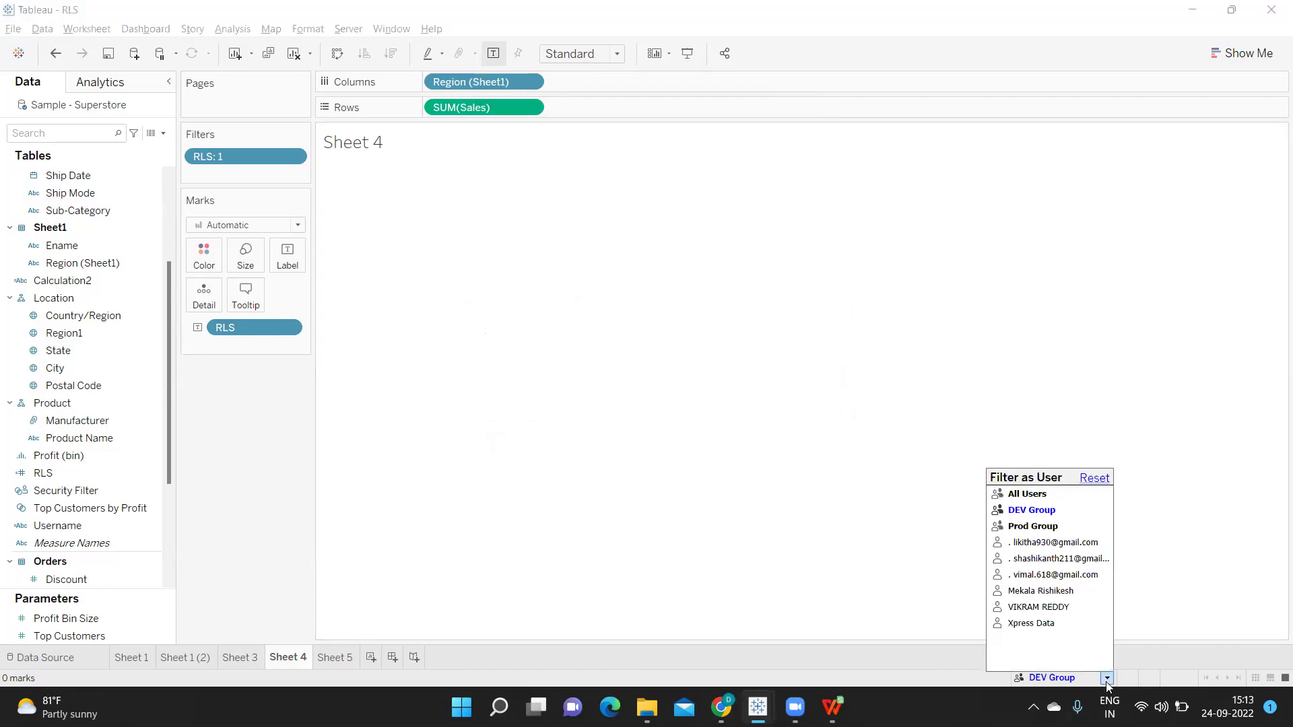
{"action": "left_click", "coordinate": [1022, 528]}
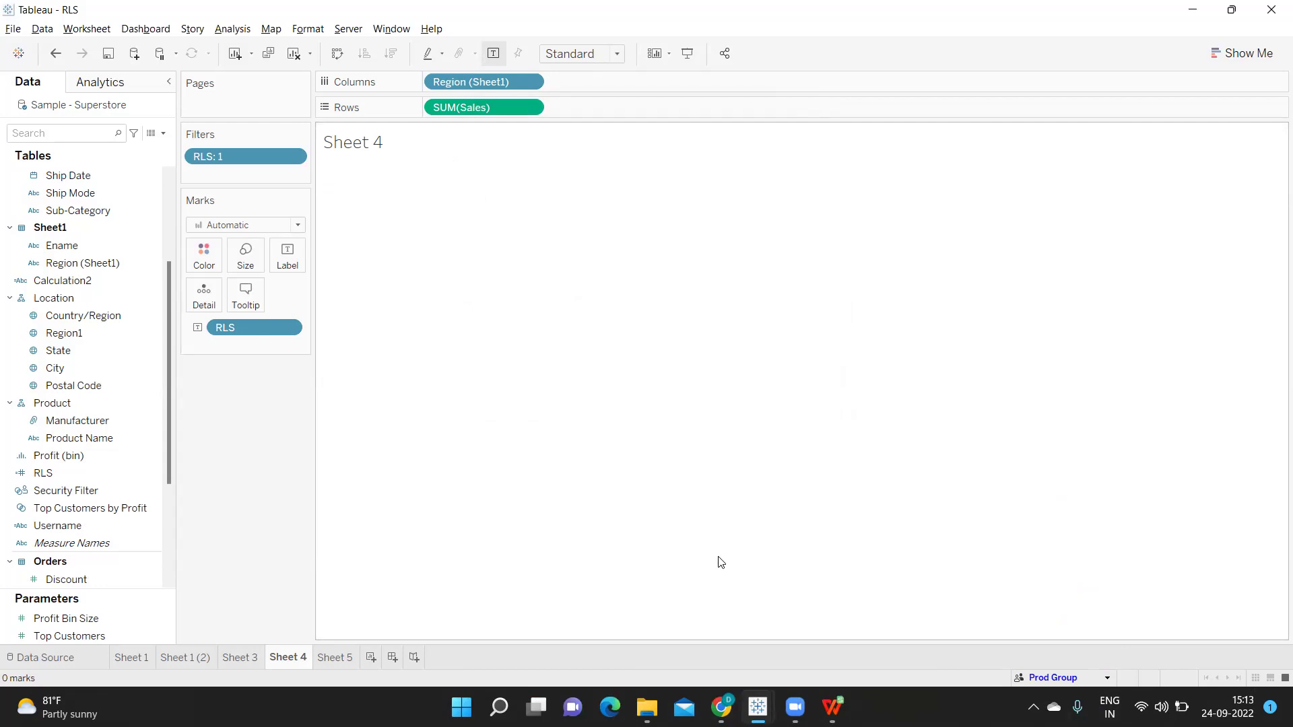
{"action": "left_click", "coordinate": [719, 706]}
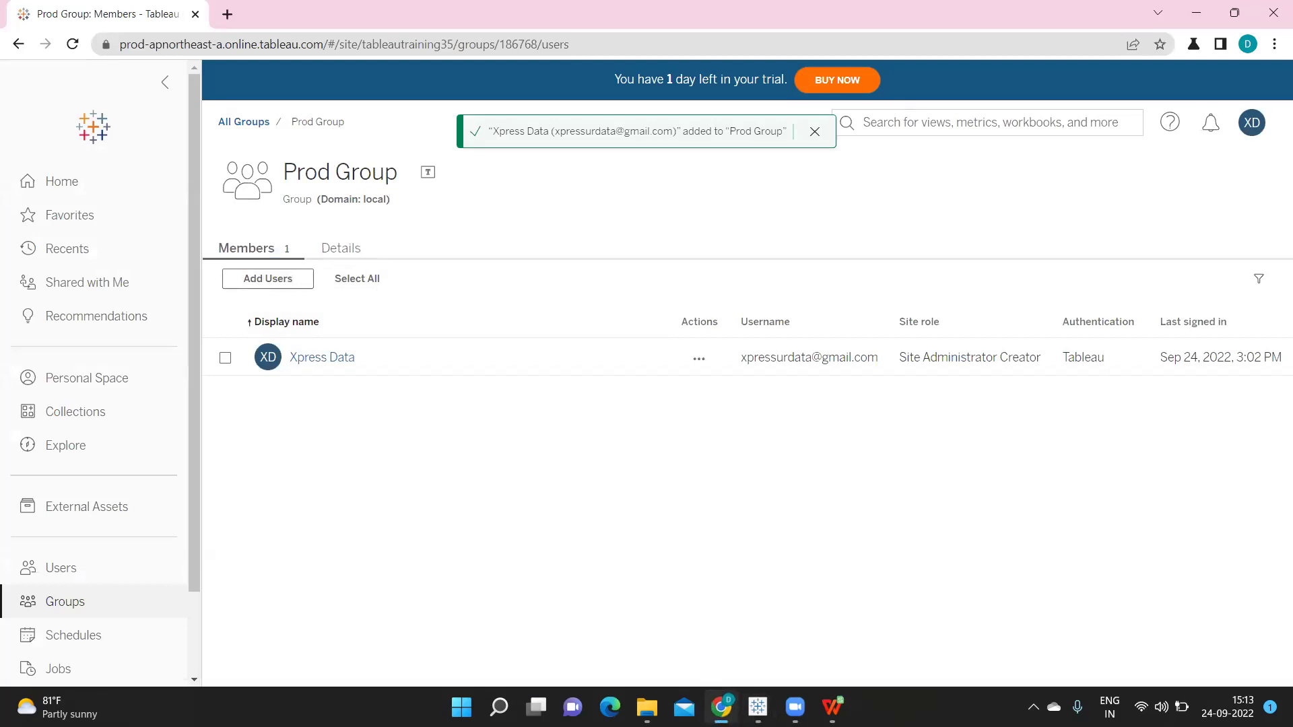
{"action": "left_click", "coordinate": [720, 703]}
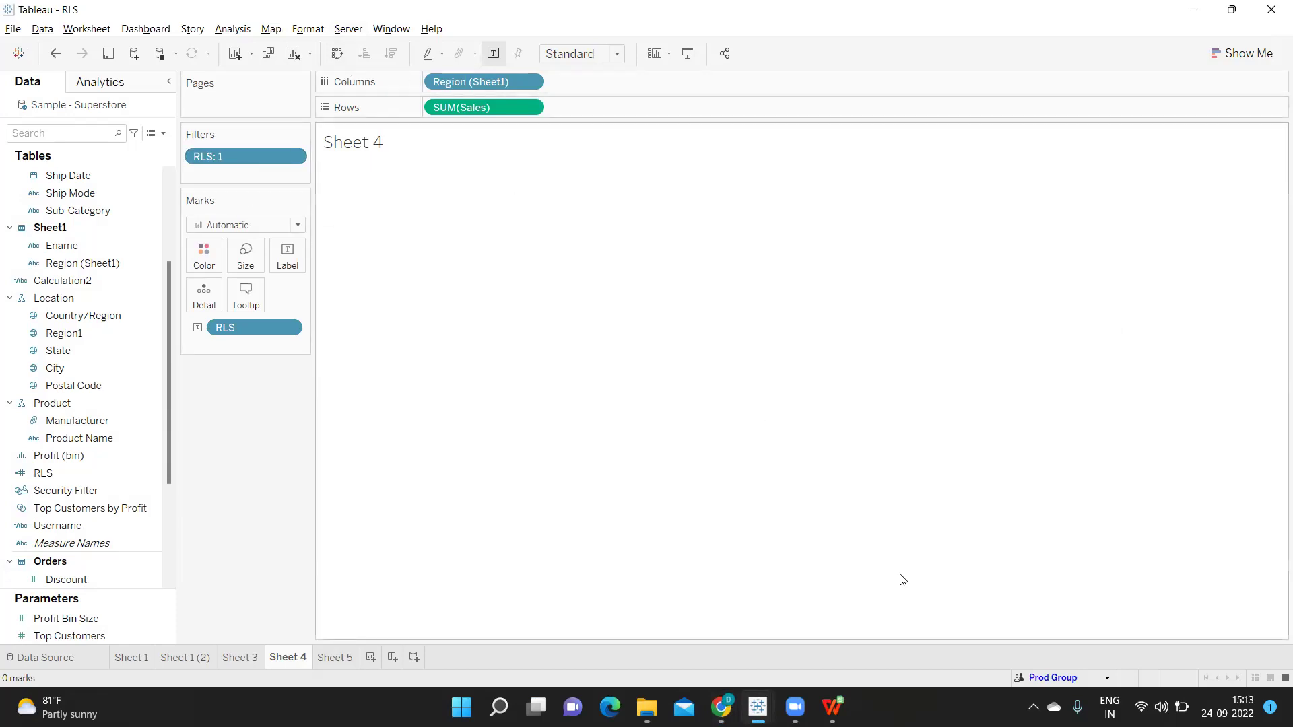
Reopen the status-bar Filter as User list back in Tableau Desktop
{"action": "left_click", "coordinate": [1107, 678]}
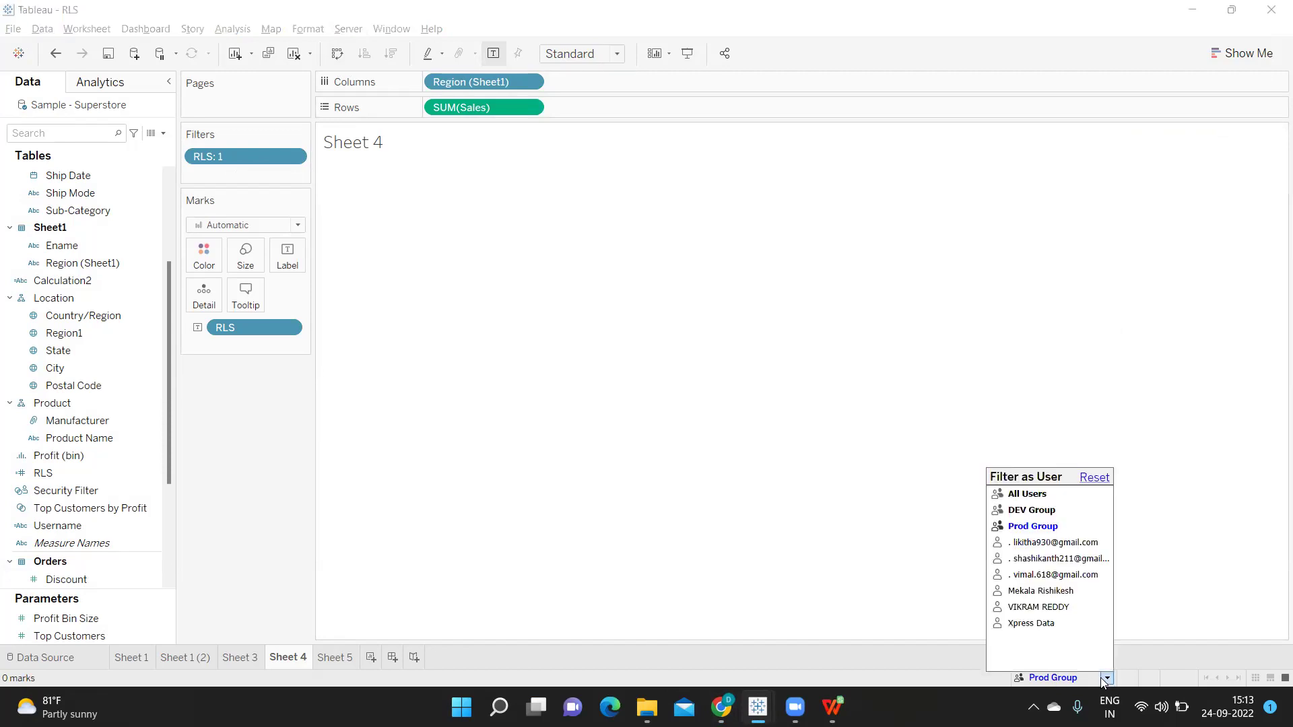
Preview the chart as Xpress Data again, then switch to Security.xlsx in WPS
{"action": "left_click", "coordinate": [1032, 623]}
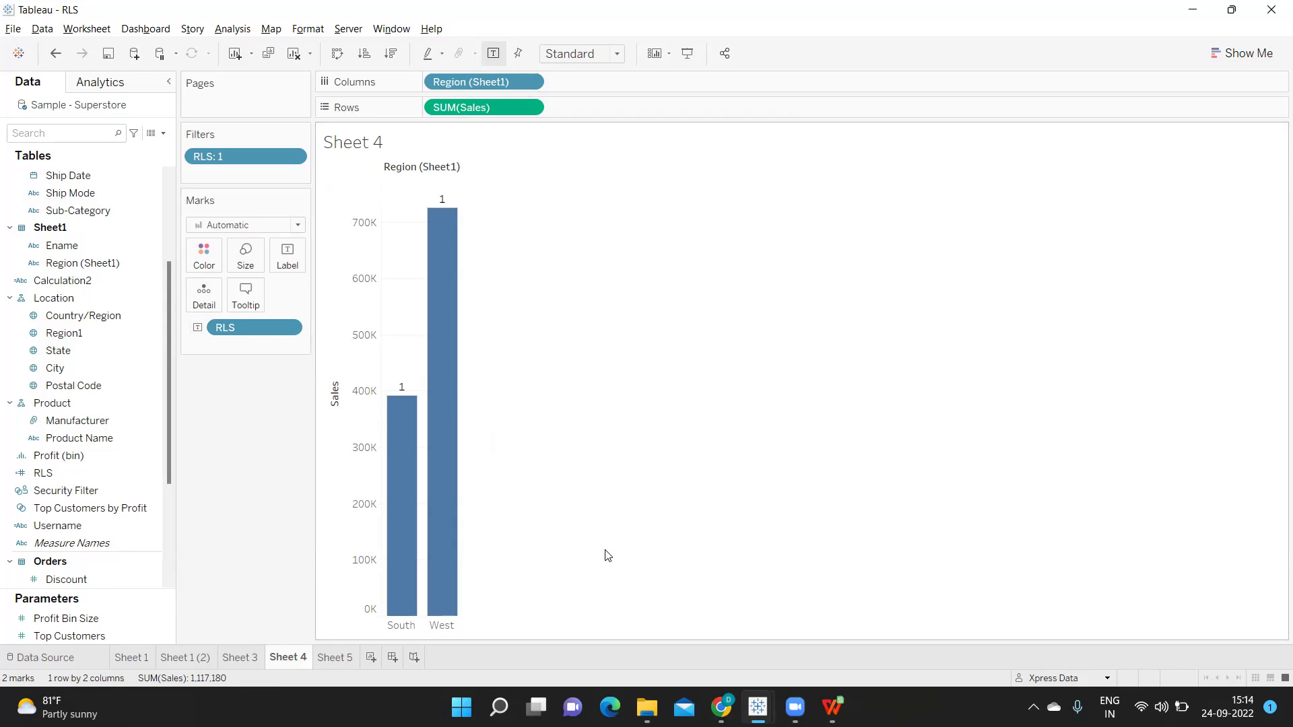
{"action": "left_click", "coordinate": [835, 708]}
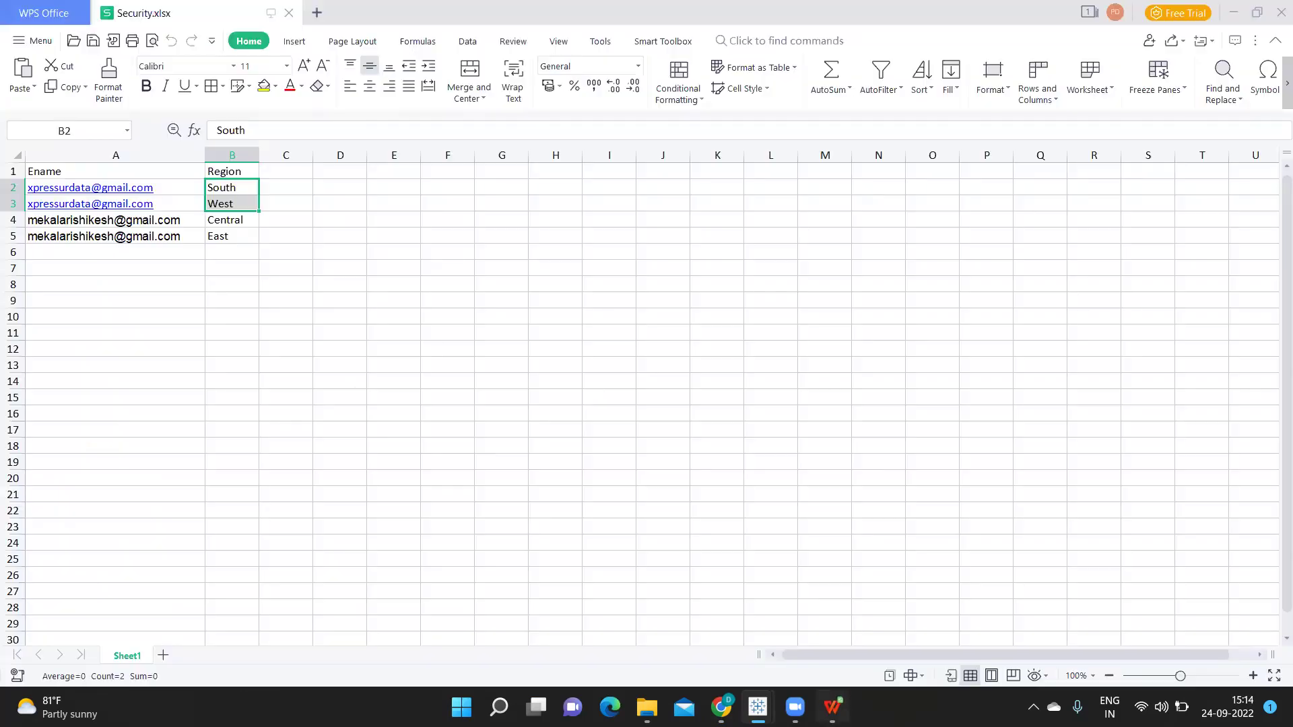
Select the Ename and Region table in Security.xlsx, then its Region header cell
{"action": "left_click", "coordinate": [356, 398]}
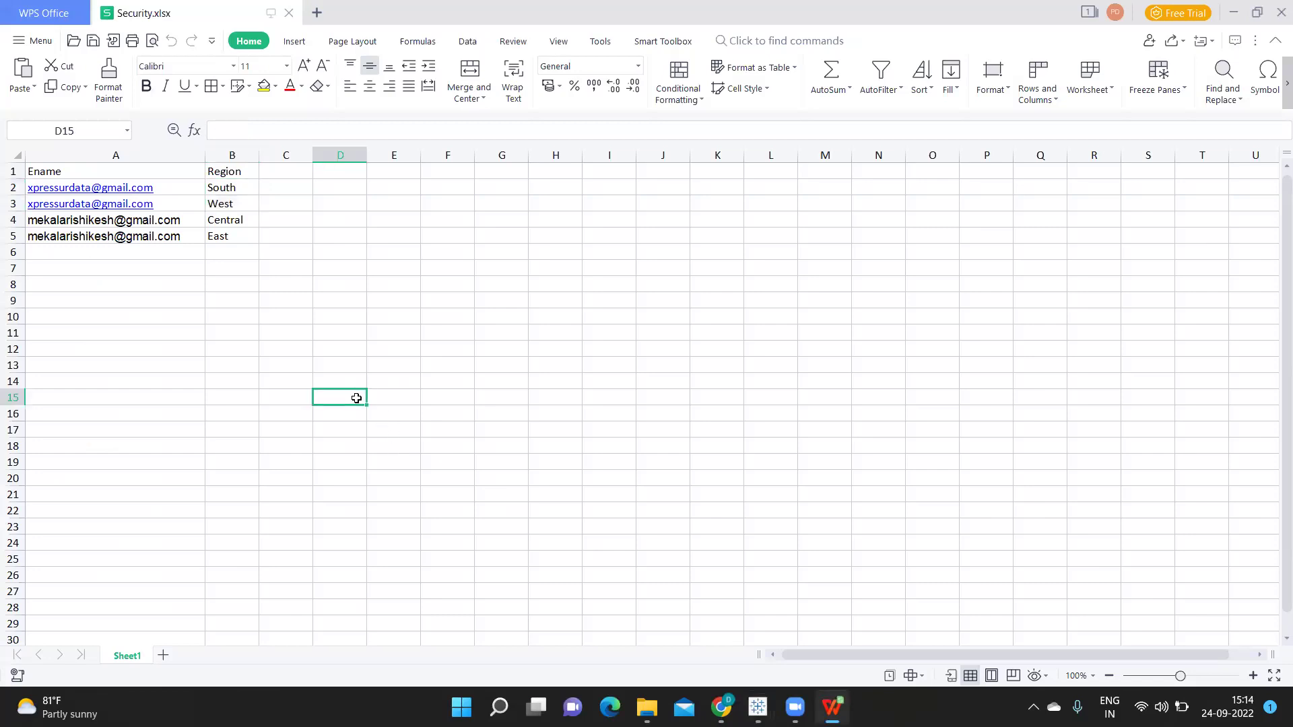
{"action": "left_click", "coordinate": [71, 173]}
{"action": "left_click_drag", "start_coordinate": [71, 173], "coordinate": [241, 235]}
{"action": "left_click", "coordinate": [57, 171]}
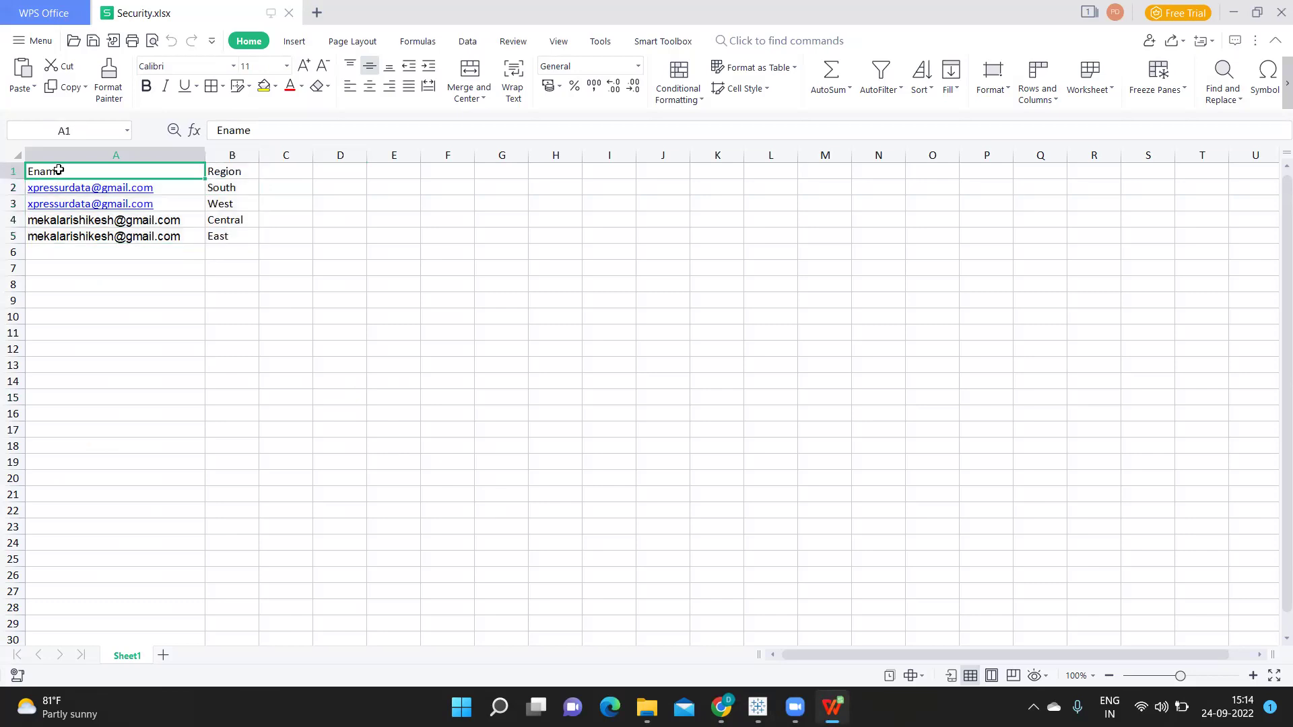
{"action": "left_click", "coordinate": [212, 173]}
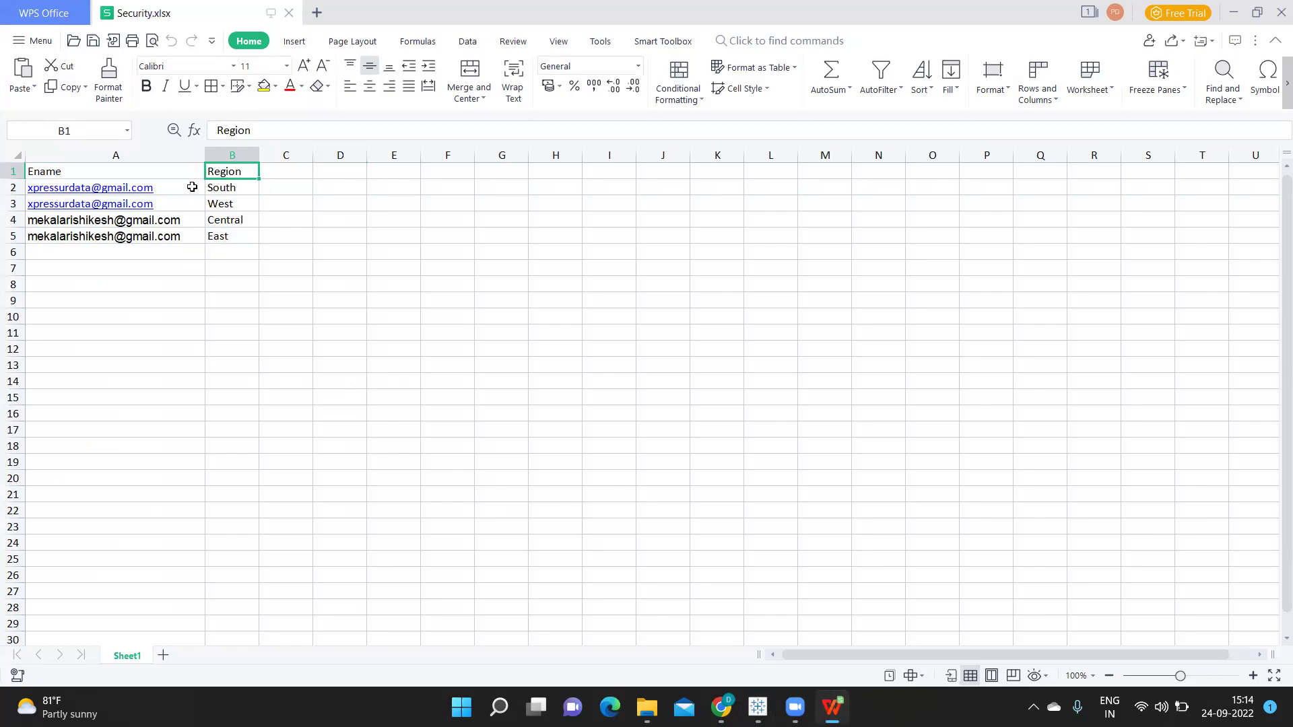
Select the South and West region cells B2:B3, then bring the Tableau RLS workbook back
{"action": "left_click", "coordinate": [192, 187]}
{"action": "left_click", "coordinate": [230, 189]}
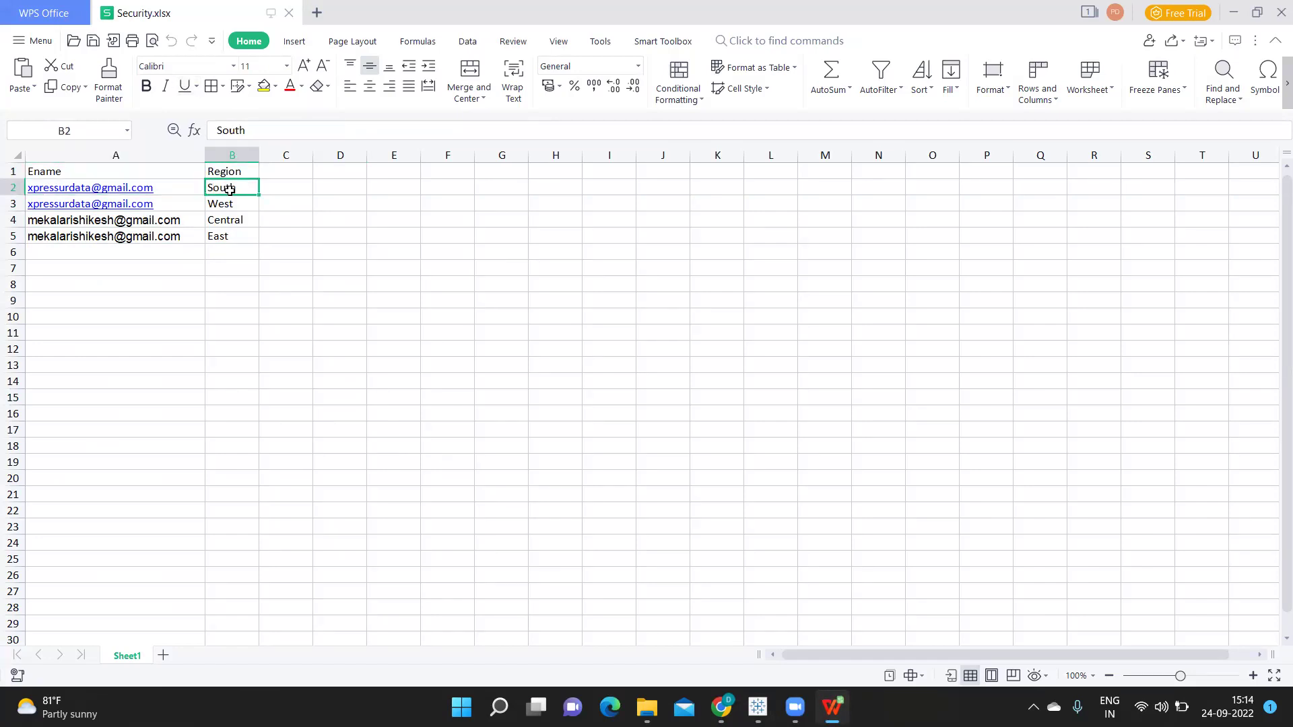
{"action": "left_click_drag", "start_coordinate": [230, 189], "coordinate": [230, 202]}
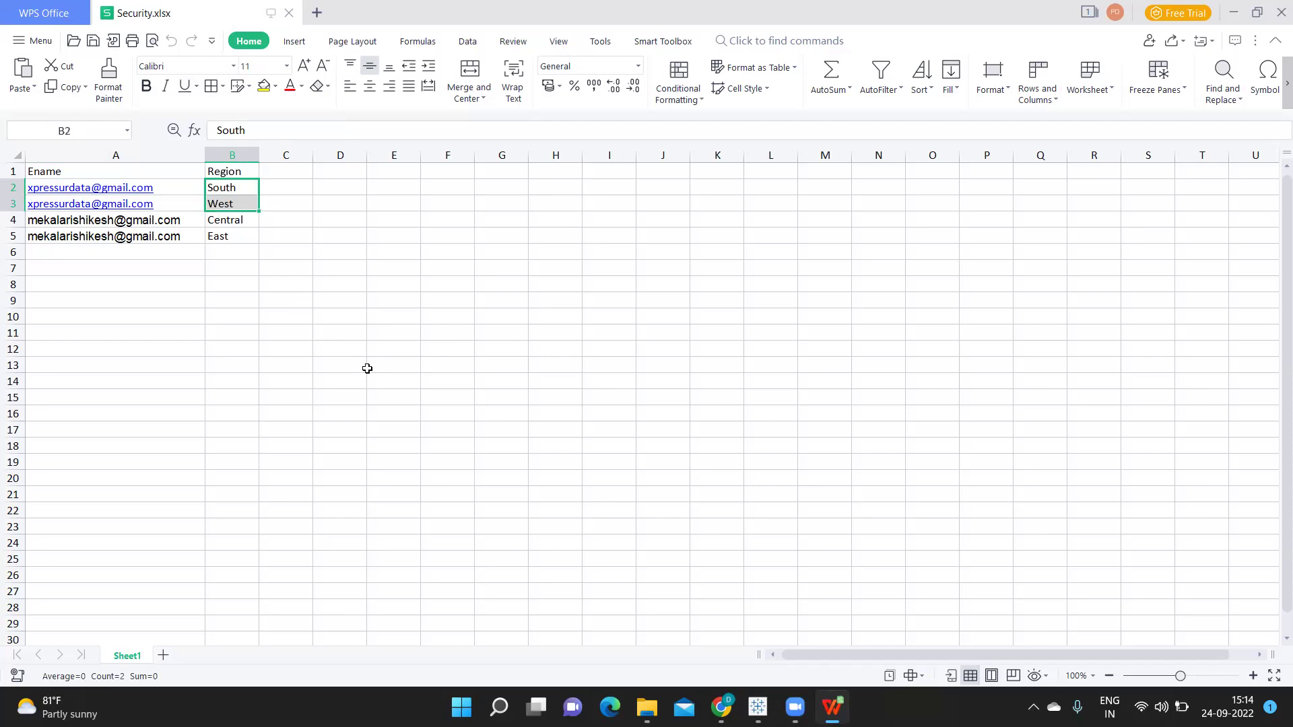
{"action": "left_click", "coordinate": [216, 190]}
{"action": "left_click", "coordinate": [221, 202]}
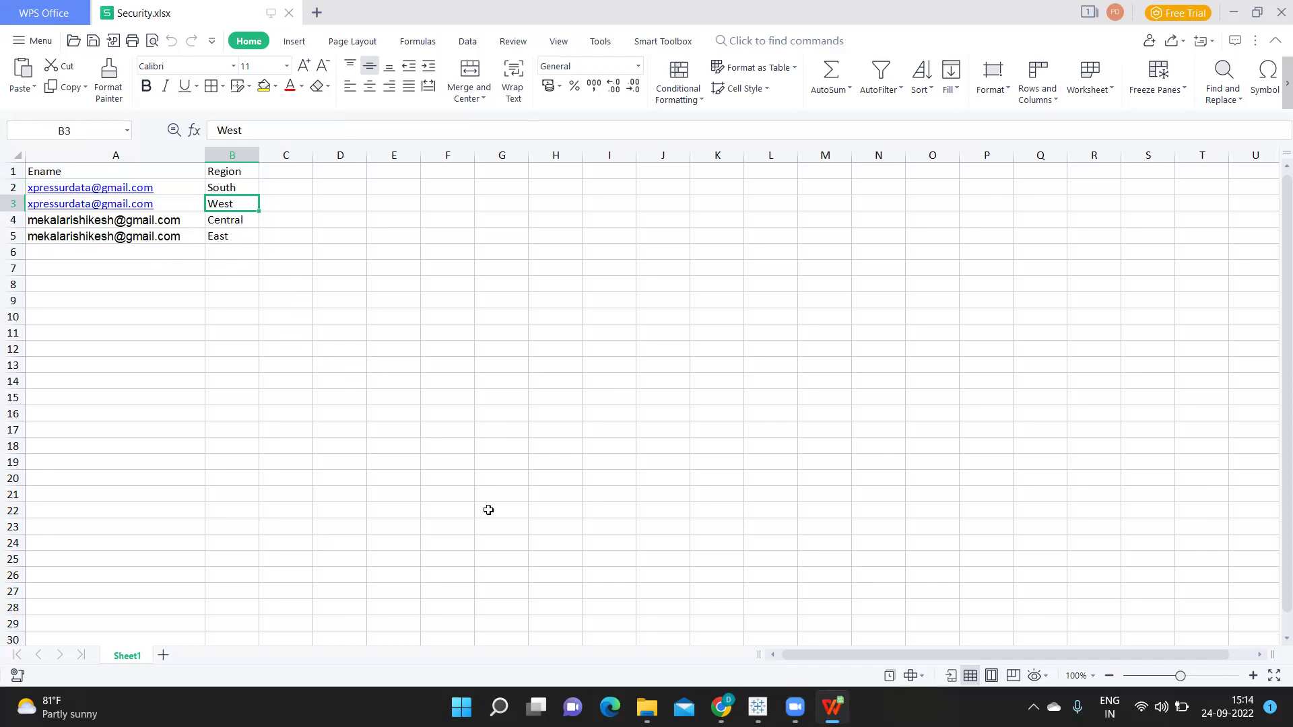
{"action": "mouse_move", "coordinate": [757, 707]}
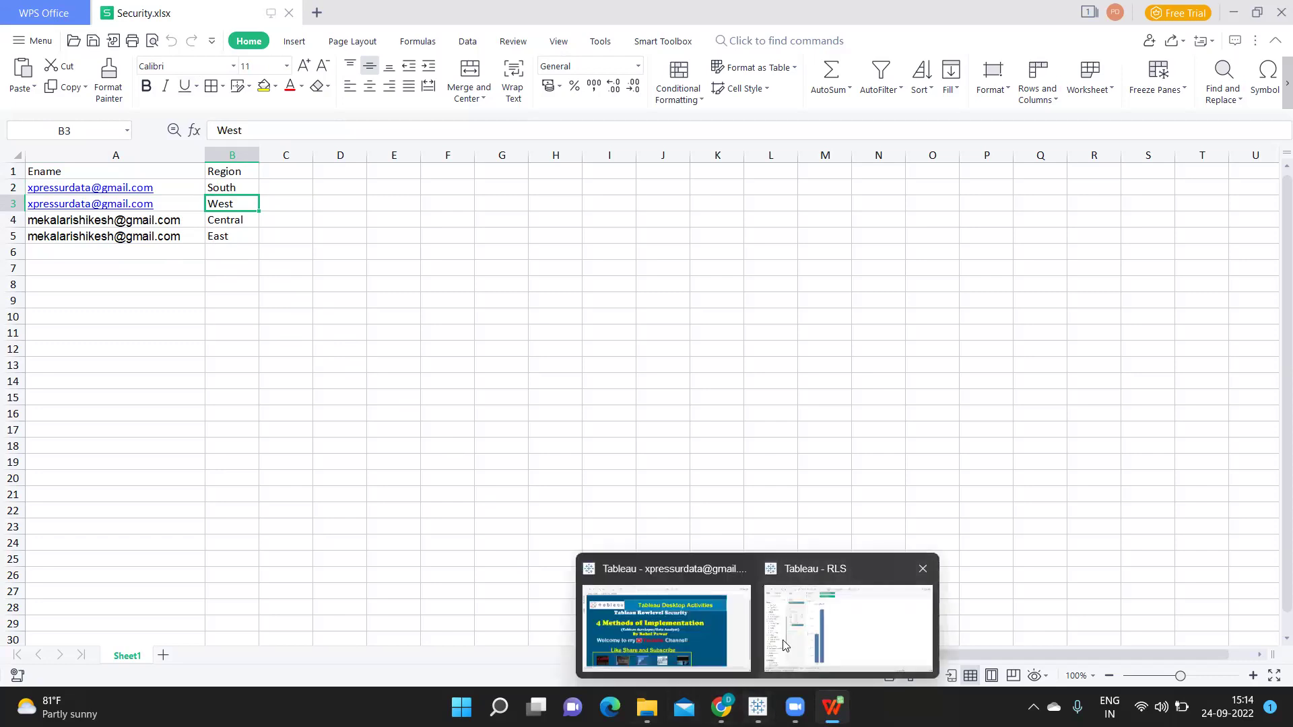
{"action": "left_click", "coordinate": [848, 627]}
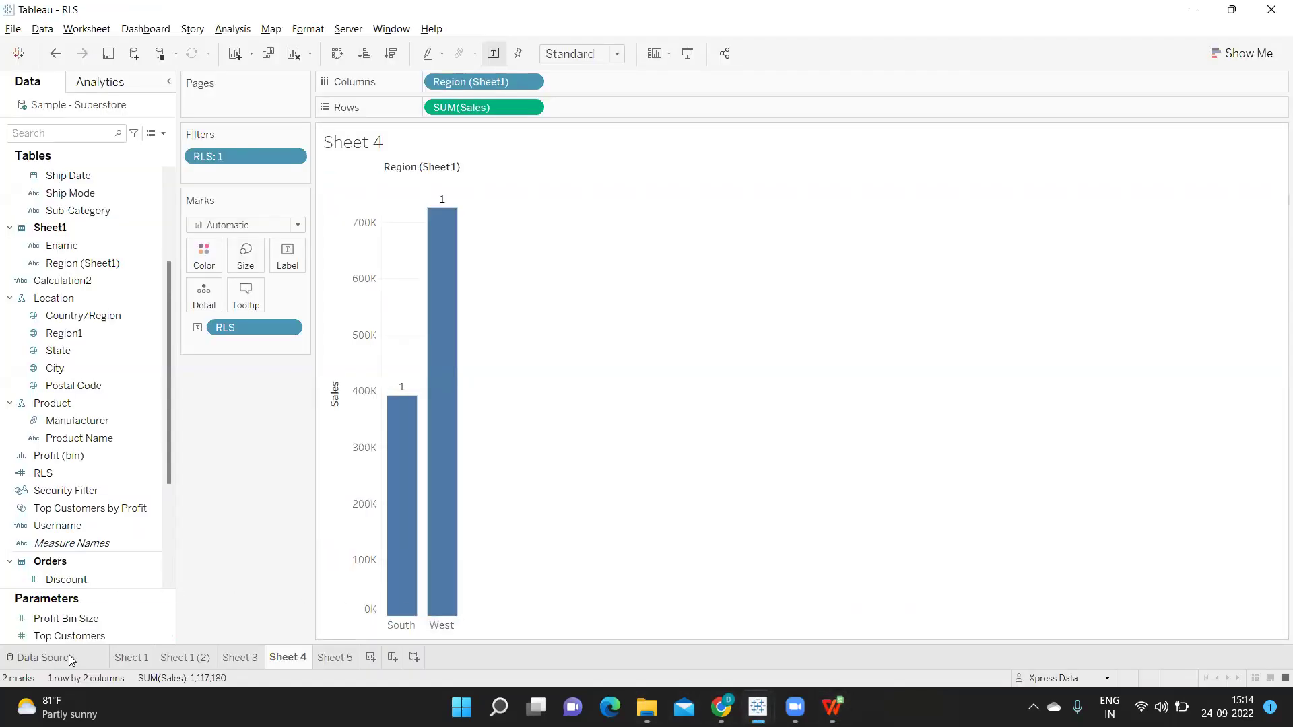
Check the Orders–Sheet1 join on the Data Source page, then remove the RLS:1 filter from Sheet 4
{"action": "left_click", "coordinate": [42, 658]}
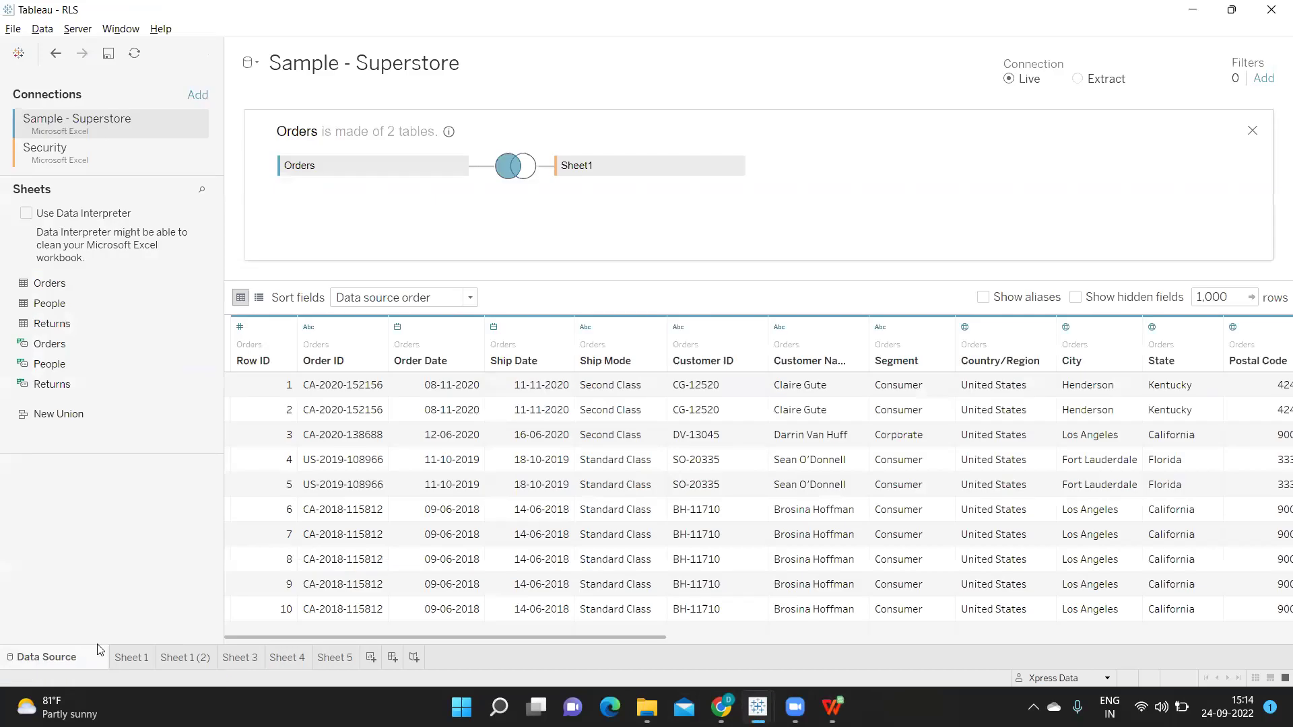
{"action": "mouse_move", "coordinate": [519, 177]}
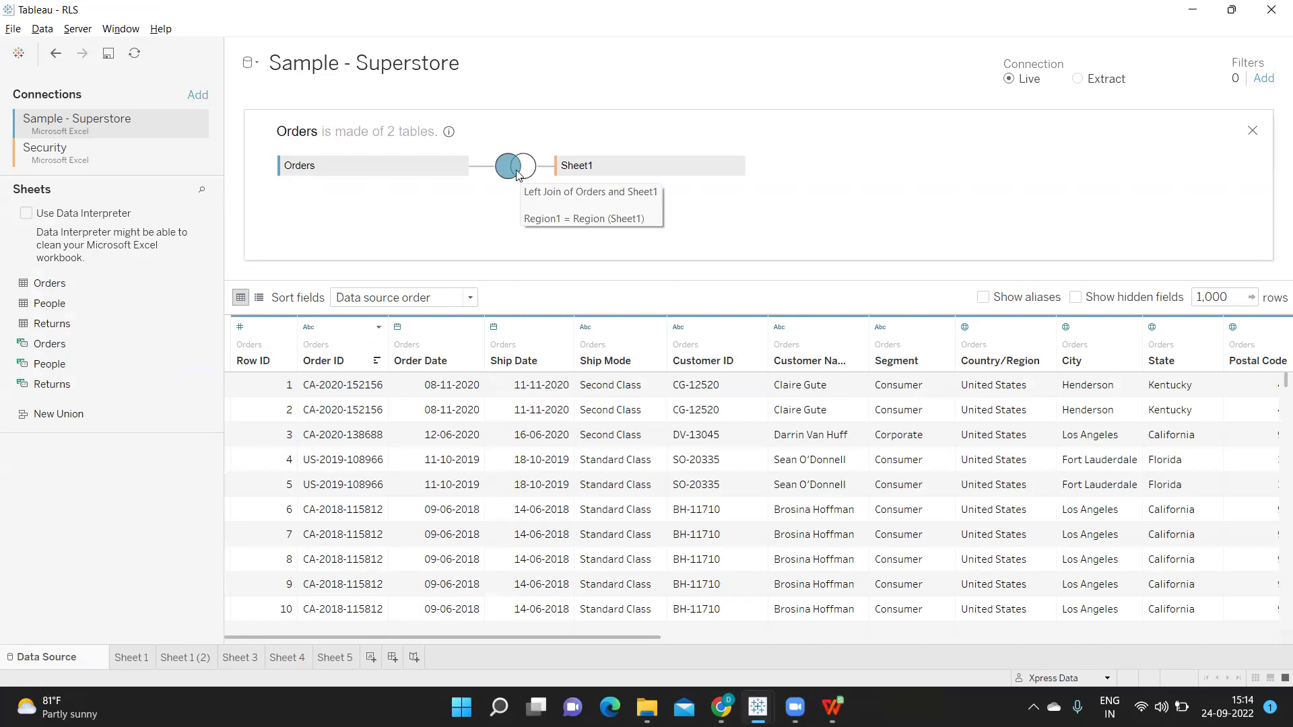
{"action": "left_click", "coordinate": [283, 658]}
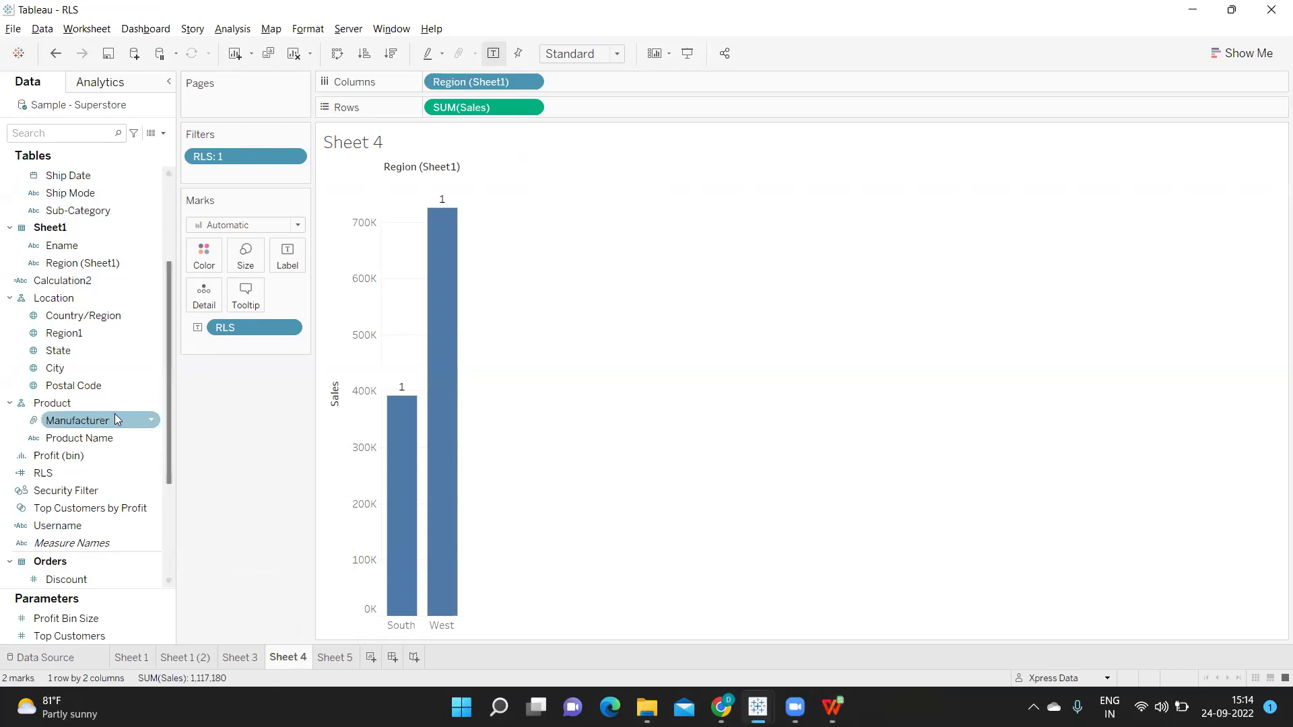
{"action": "left_click_drag", "start_coordinate": [239, 156], "coordinate": [168, 438]}
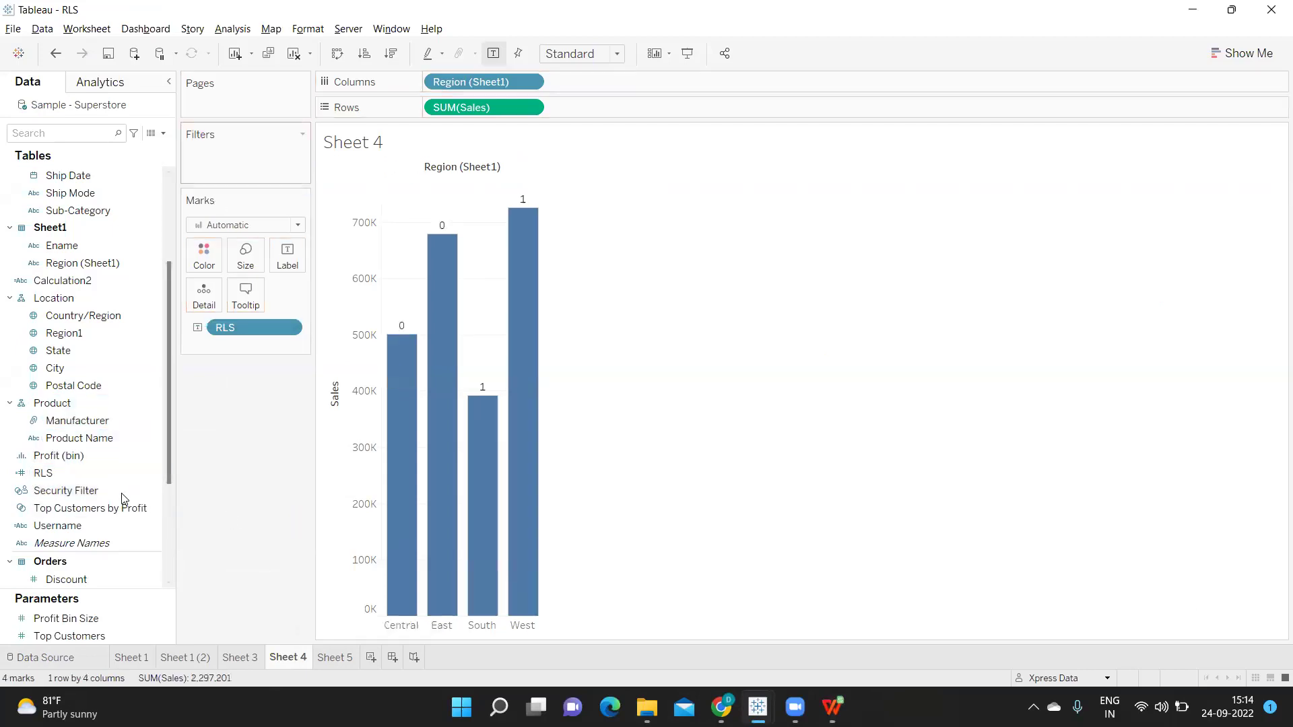
Edit the RLS calculation and comment out the ISMEMBEROF line with //
{"action": "left_click", "coordinate": [152, 471]}
{"action": "left_click", "coordinate": [221, 178]}
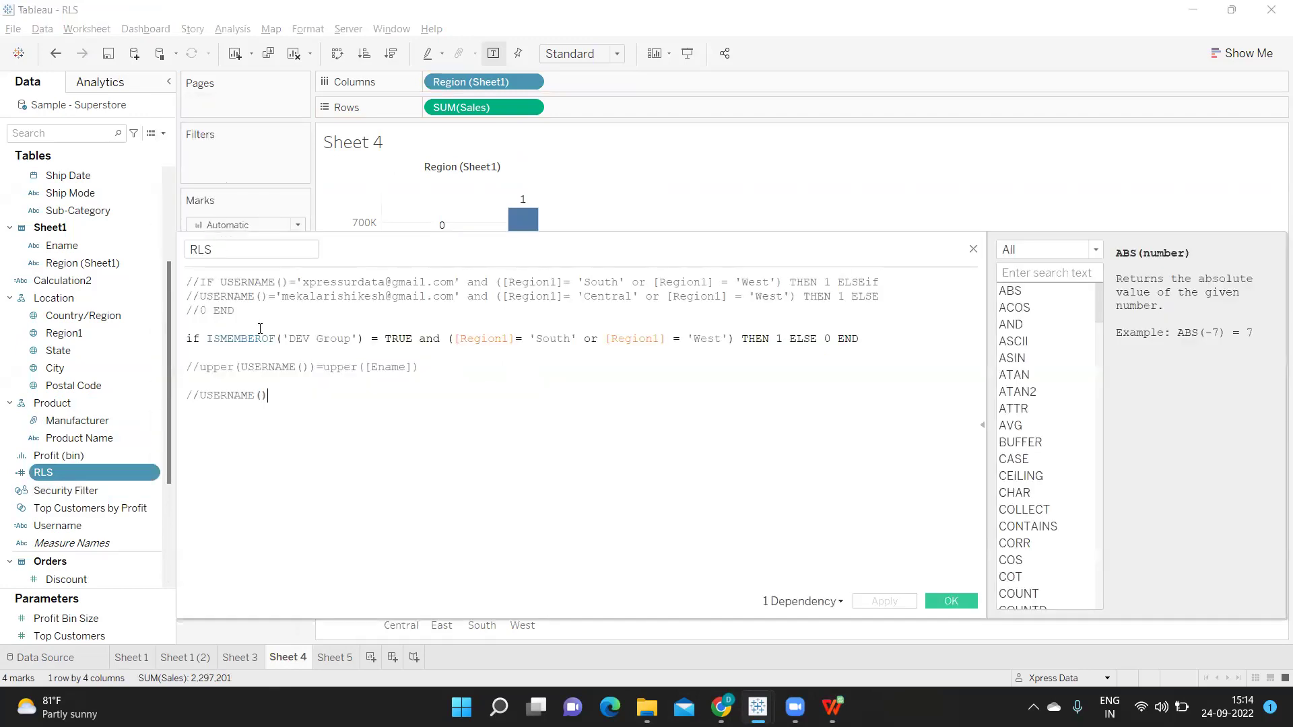
{"action": "left_click", "coordinate": [188, 340]}
{"action": "type", "text": "//"}
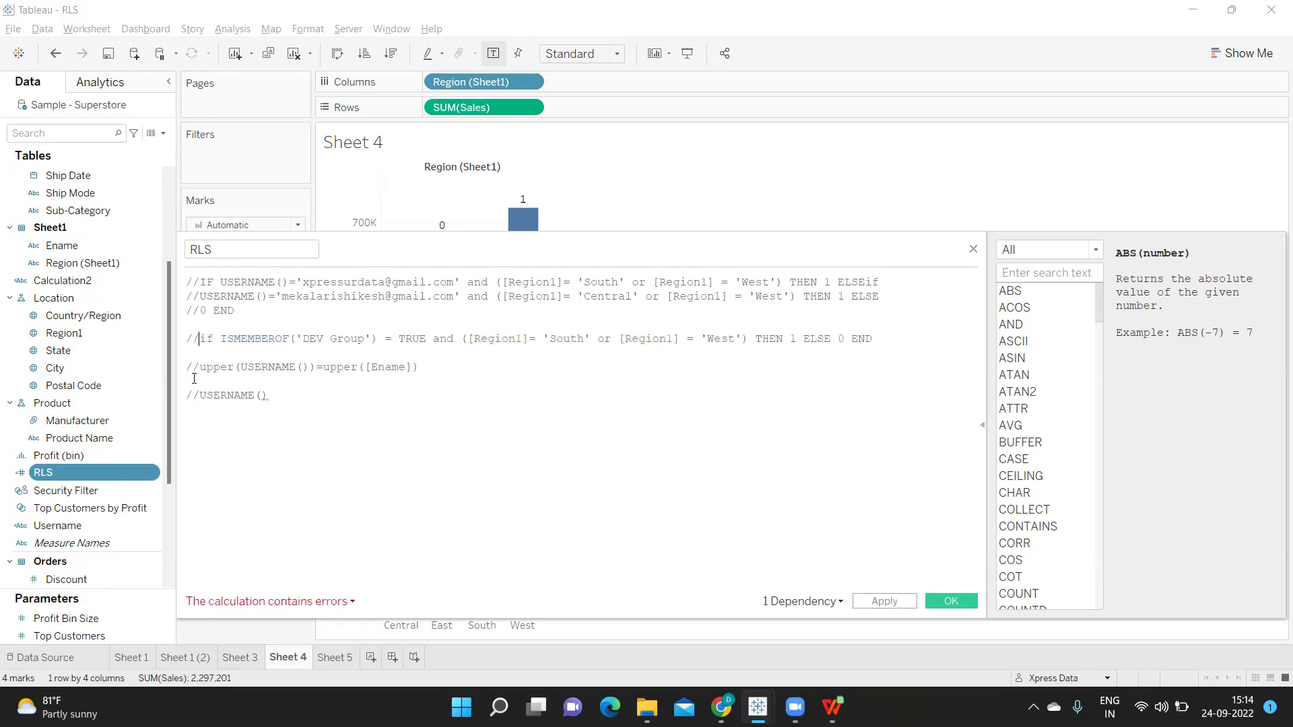
Uncomment upper(USERNAME())=upper([Ename]), review its arguments, and switch to the Security spreadsheet
{"action": "left_click", "coordinate": [201, 368]}
{"action": "key", "text": "BackSpace"}
{"action": "key", "text": "BackSpace"}
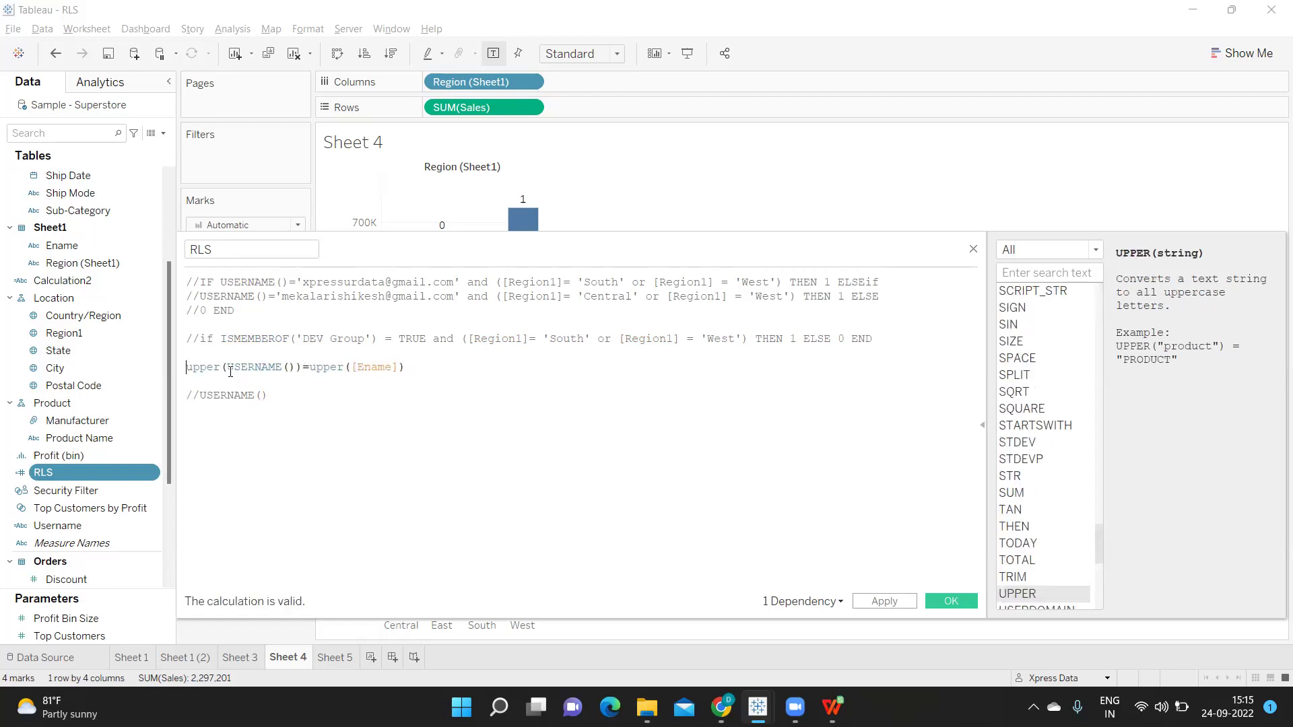
{"action": "left_click_drag", "start_coordinate": [227, 366], "coordinate": [304, 367]}
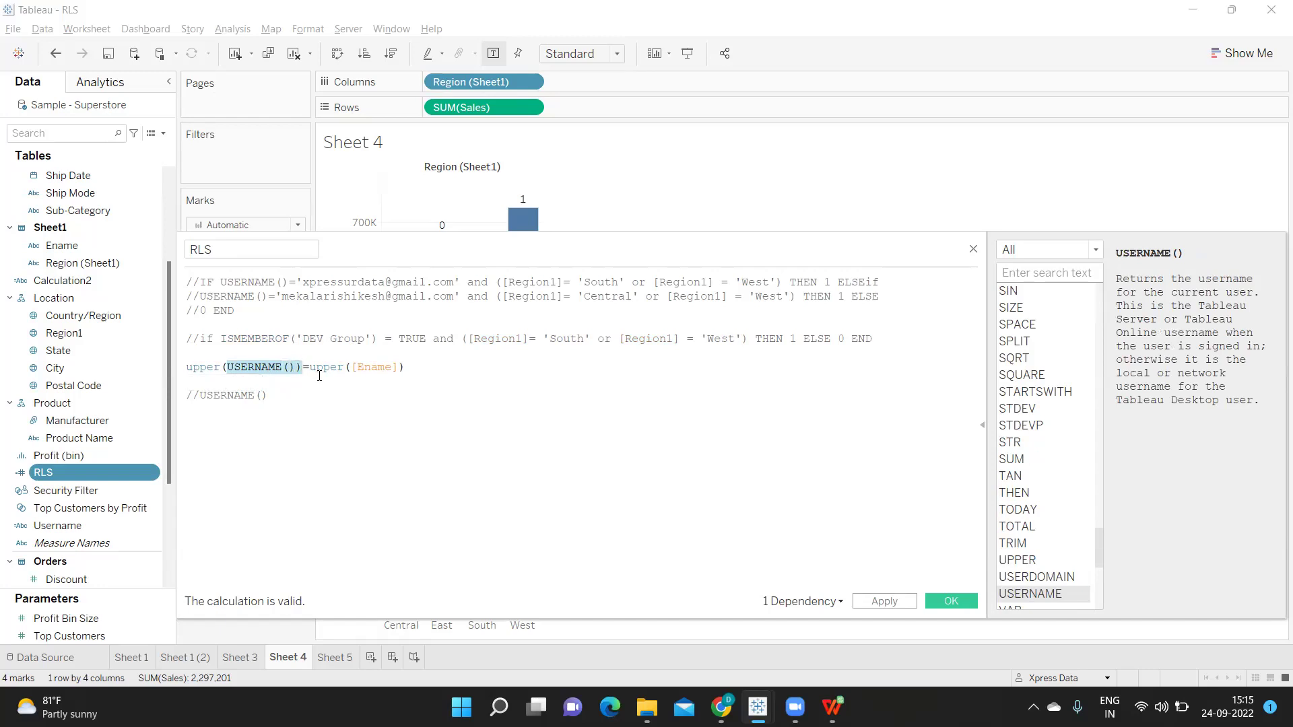
{"action": "left_click_drag", "start_coordinate": [342, 366], "coordinate": [392, 366]}
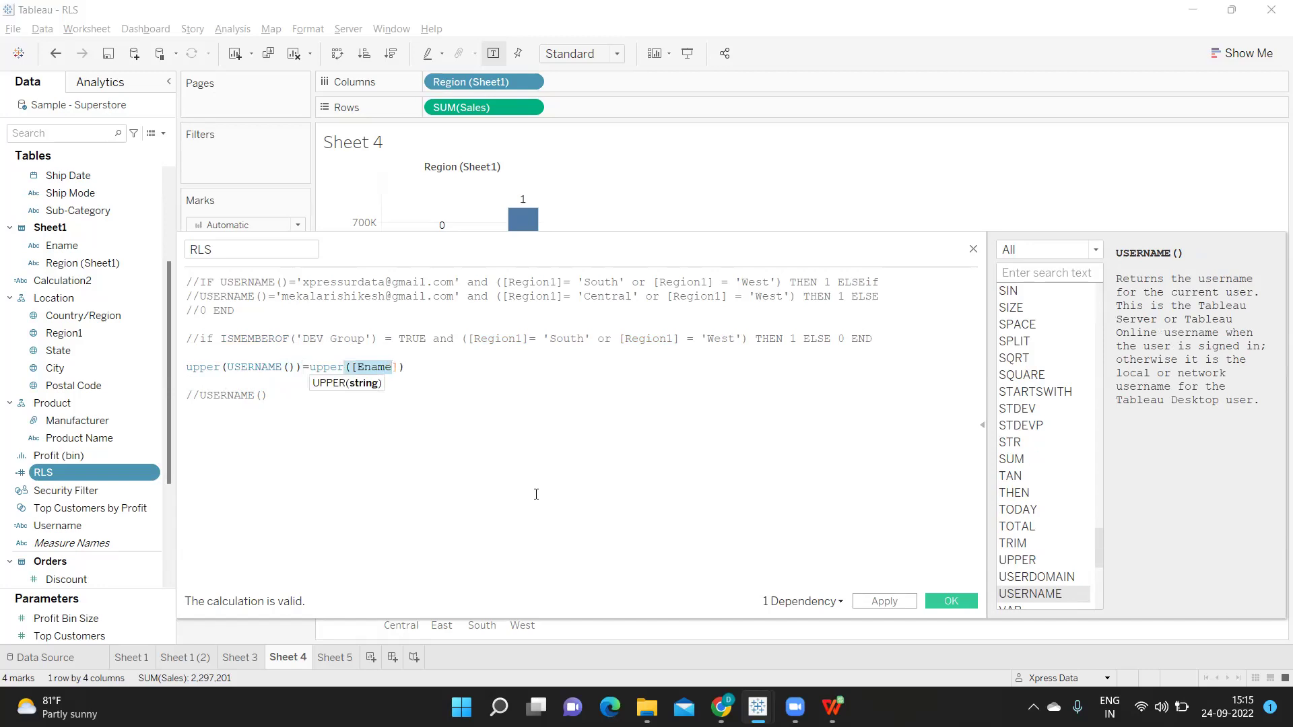
{"action": "left_click", "coordinate": [832, 707]}
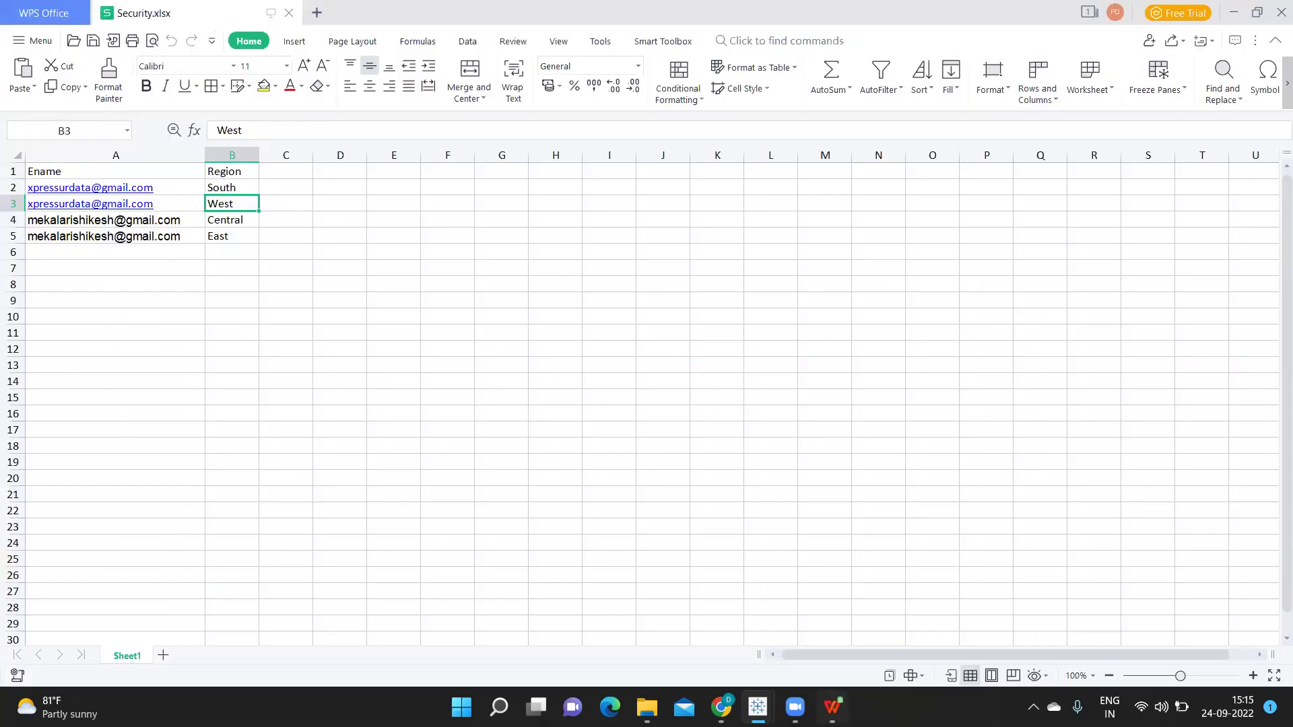
Check the Ename login column in Security.xlsx, then return to the Tableau calculation editor
{"action": "left_click", "coordinate": [109, 171]}
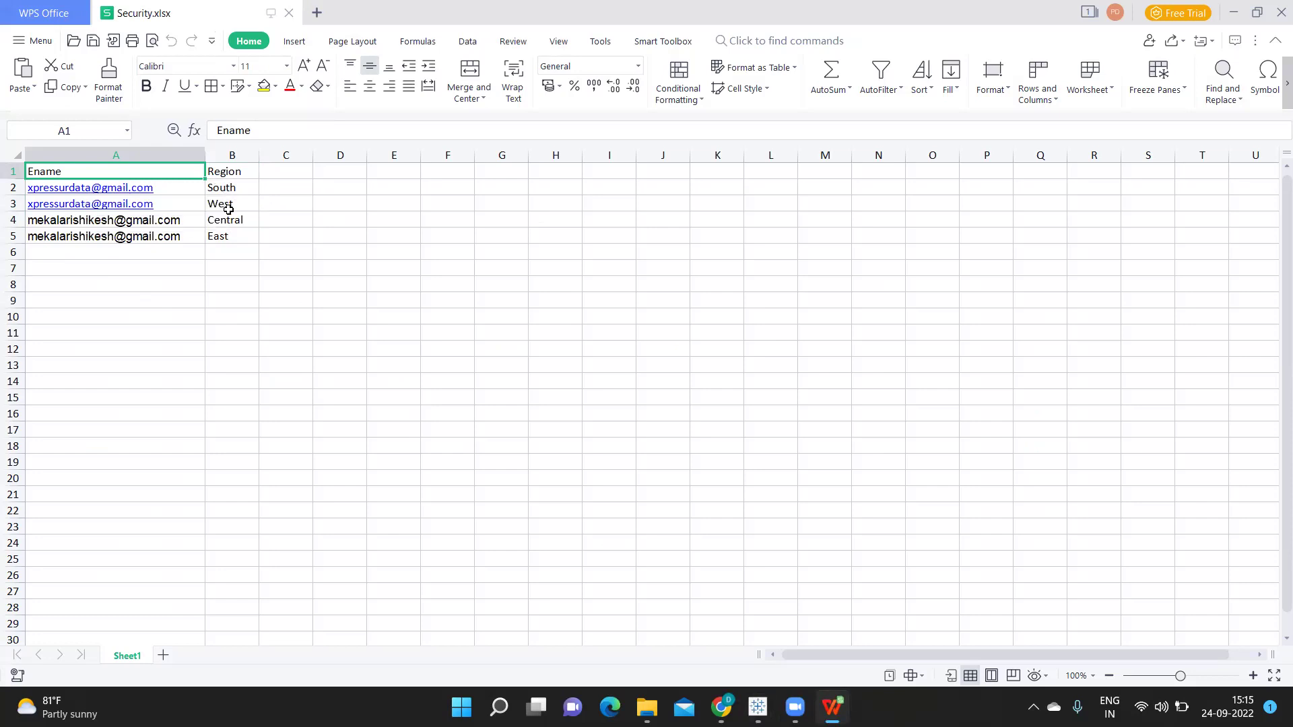
{"action": "key", "text": "alt+Tab"}
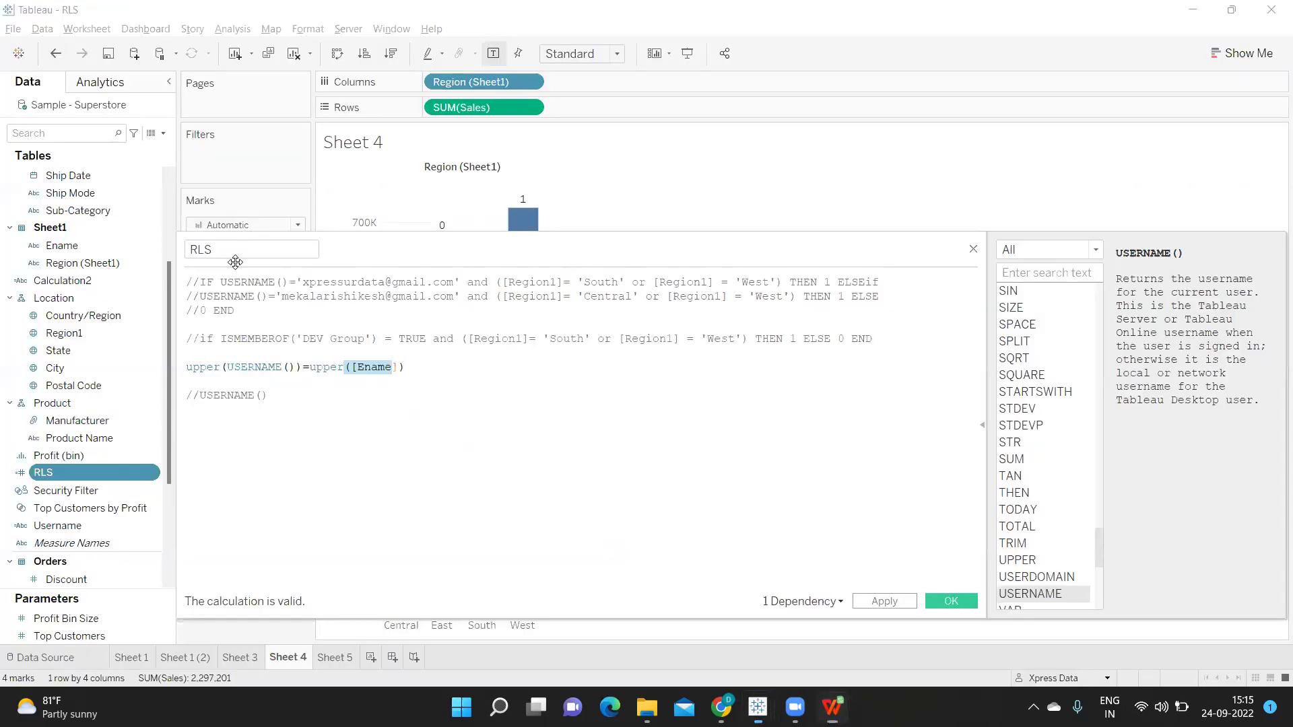
Review the upper(USERNAME())=upper([Ename]) line, highlighting each upper function in turn
{"action": "left_click_drag", "start_coordinate": [190, 369], "coordinate": [438, 371]}
{"action": "left_click", "coordinate": [202, 370]}
{"action": "double_click", "coordinate": [195, 369]}
{"action": "left_click", "coordinate": [323, 371]}
{"action": "double_click", "coordinate": [324, 370]}
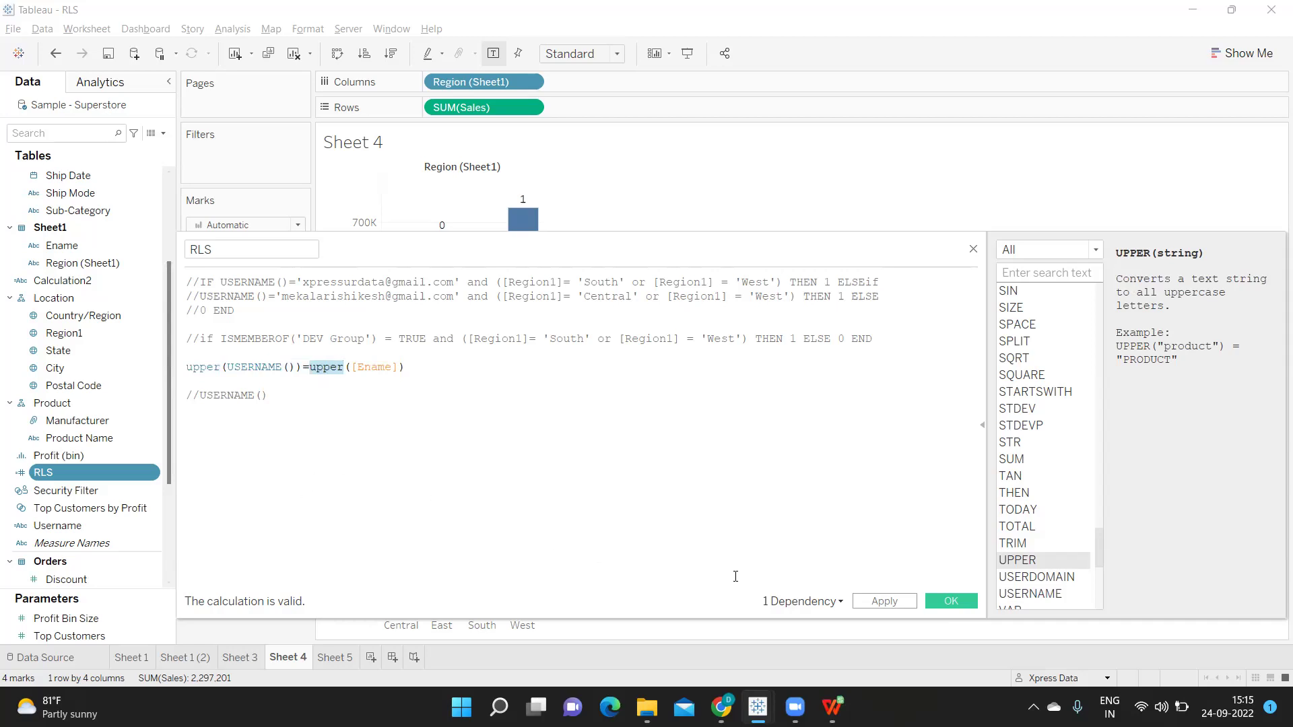
Apply and save the RLS calculation, then add RLS to the Filters shelf
{"action": "left_click", "coordinate": [882, 601]}
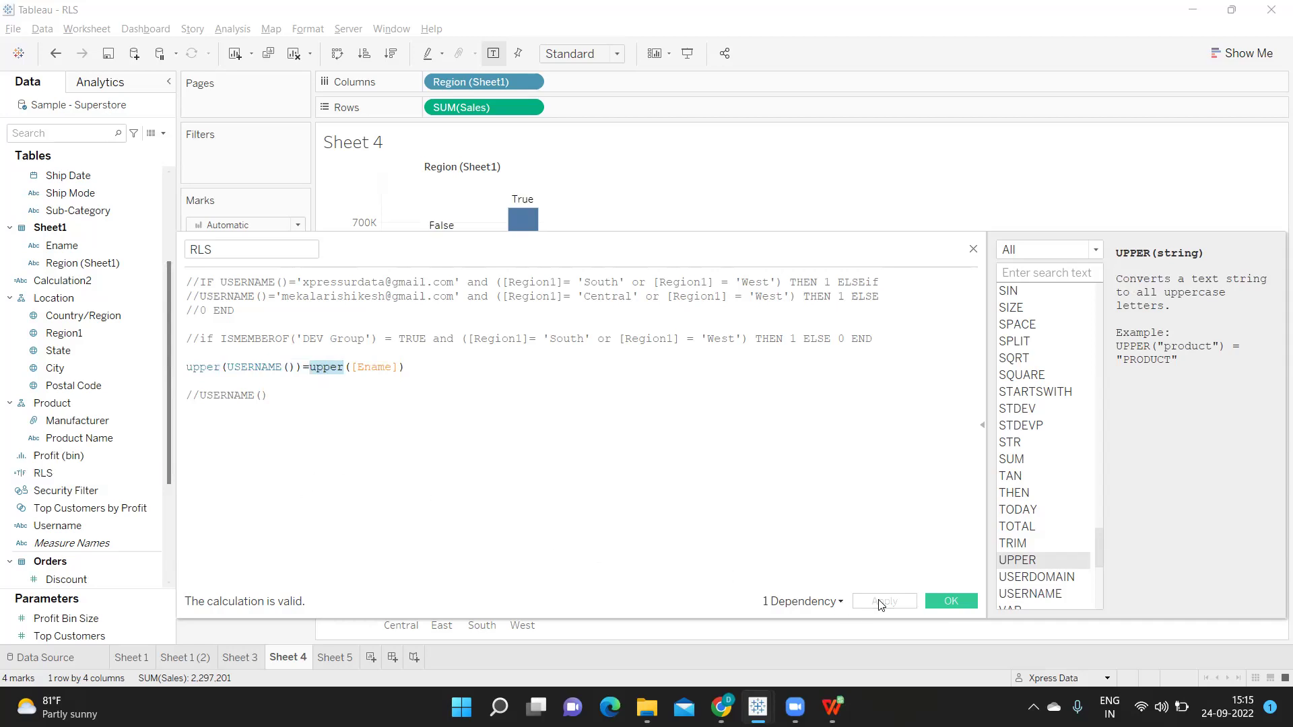
{"action": "left_click", "coordinate": [931, 599]}
{"action": "left_click_drag", "start_coordinate": [79, 436], "coordinate": [233, 139]}
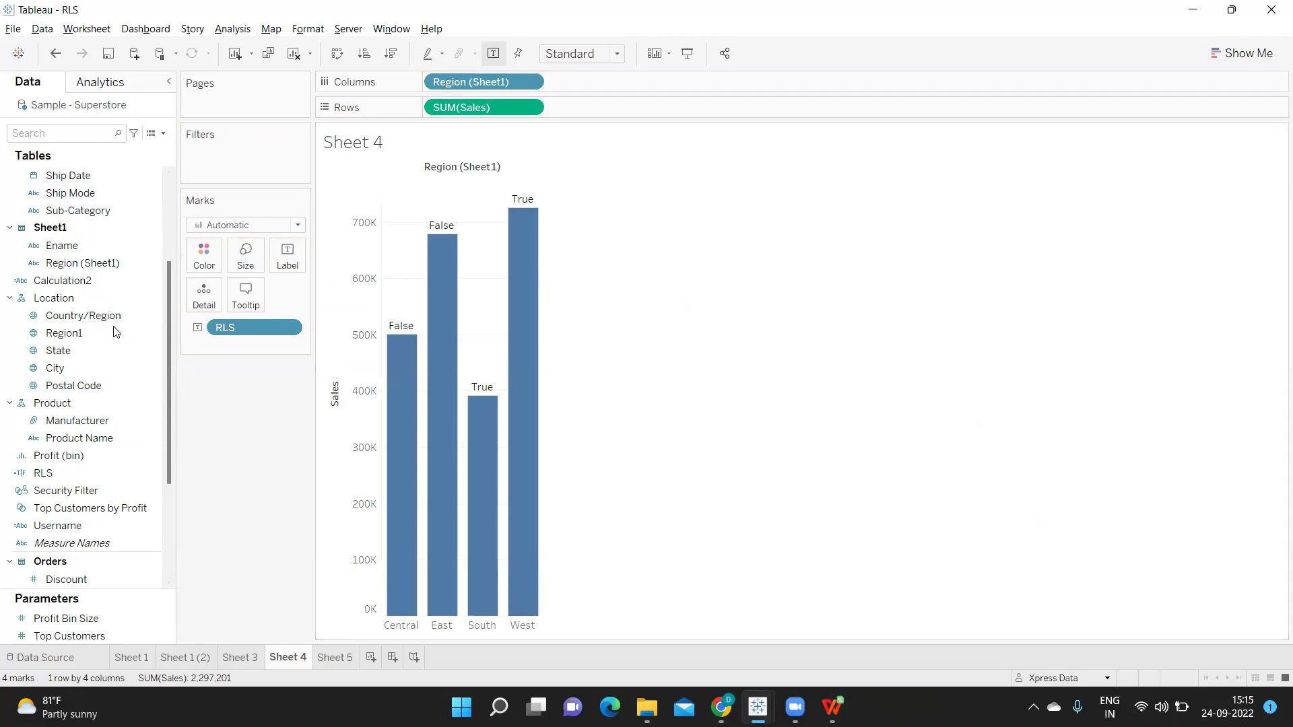
{"action": "left_click_drag", "start_coordinate": [42, 475], "coordinate": [216, 169]}
Filter RLS to True only, leaving South and West, then reopen the RLS calculation for editing
{"action": "left_click", "coordinate": [507, 230]}
{"action": "left_click", "coordinate": [770, 554]}
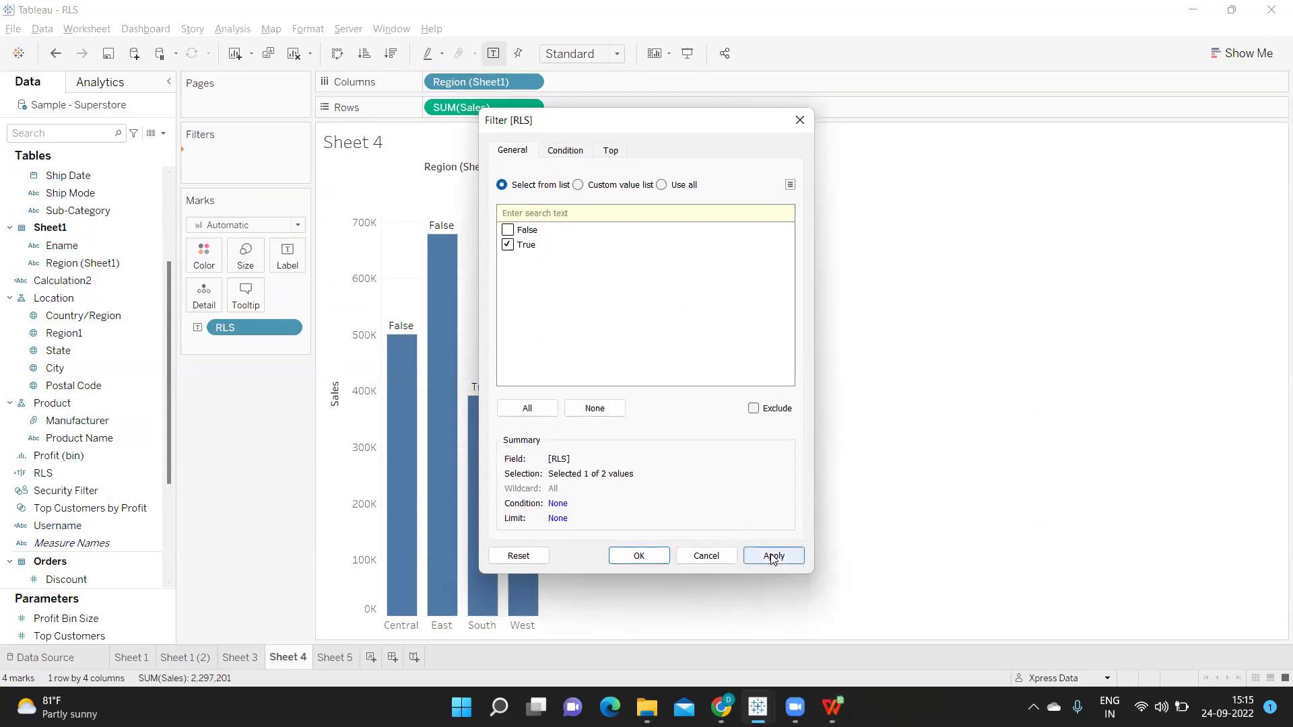
{"action": "left_click", "coordinate": [656, 556]}
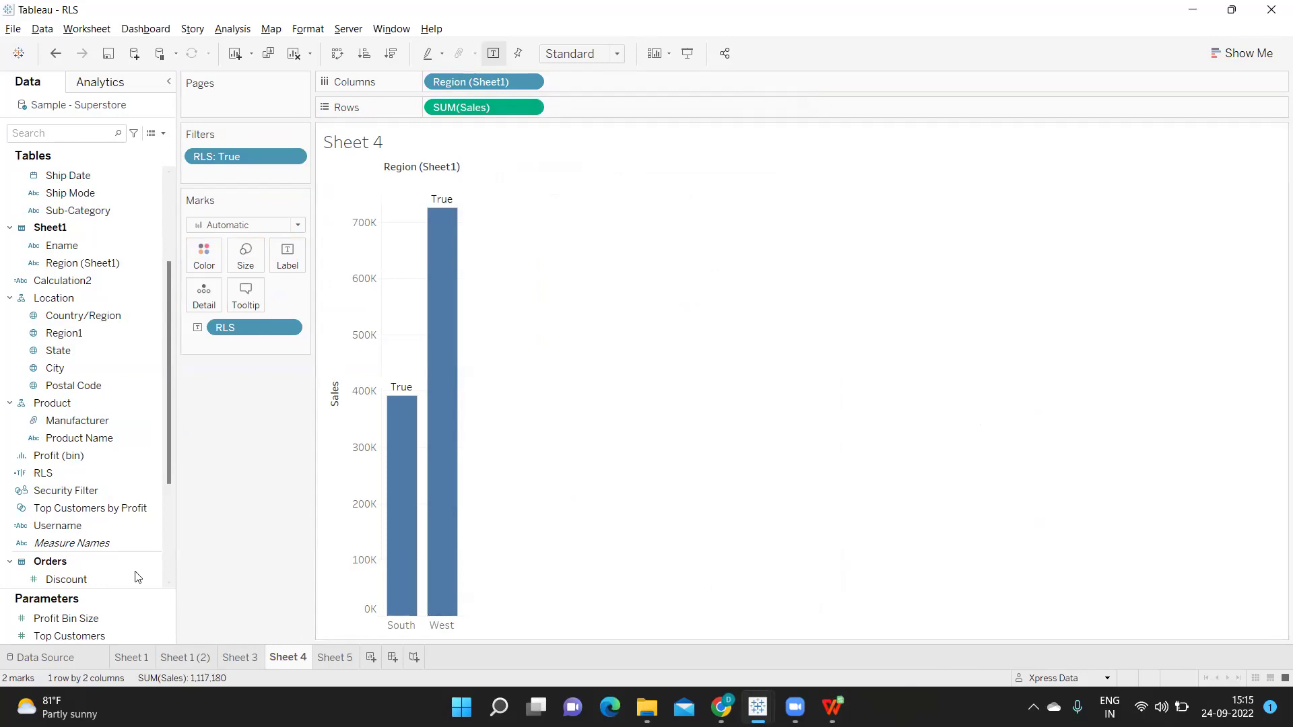
{"action": "left_click", "coordinate": [151, 473]}
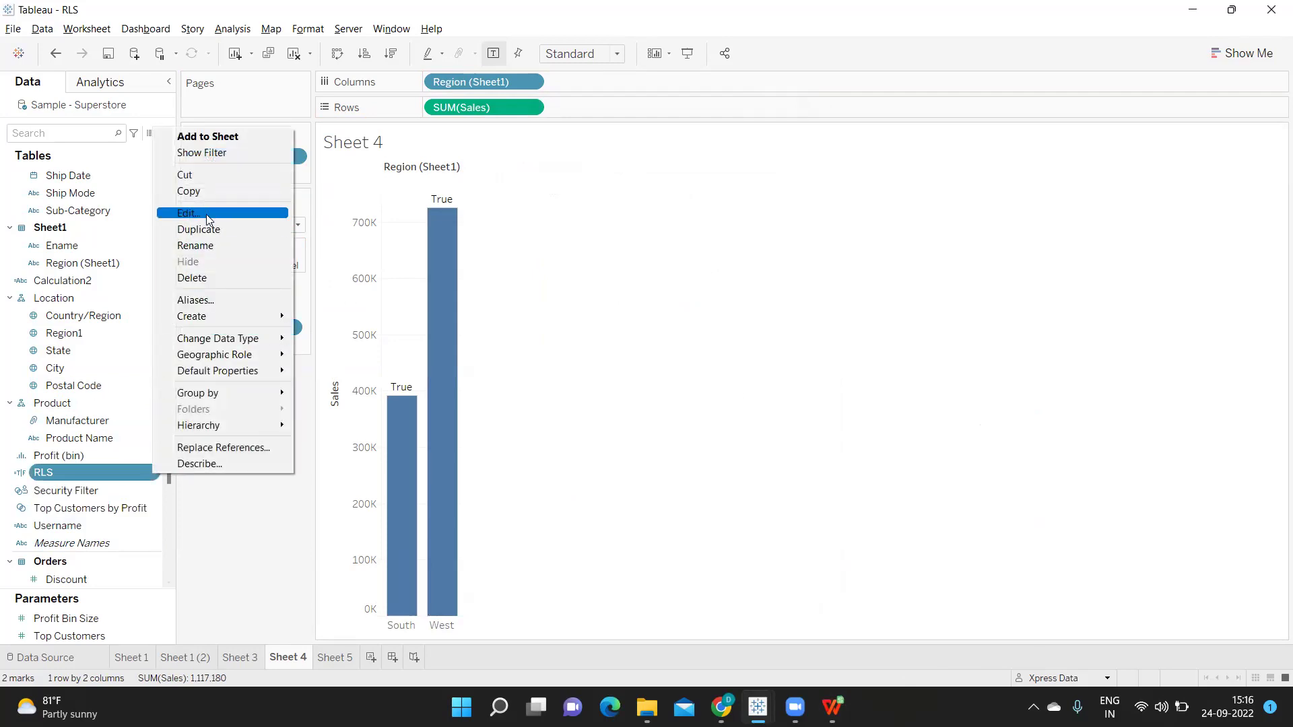
{"action": "left_click", "coordinate": [206, 215]}
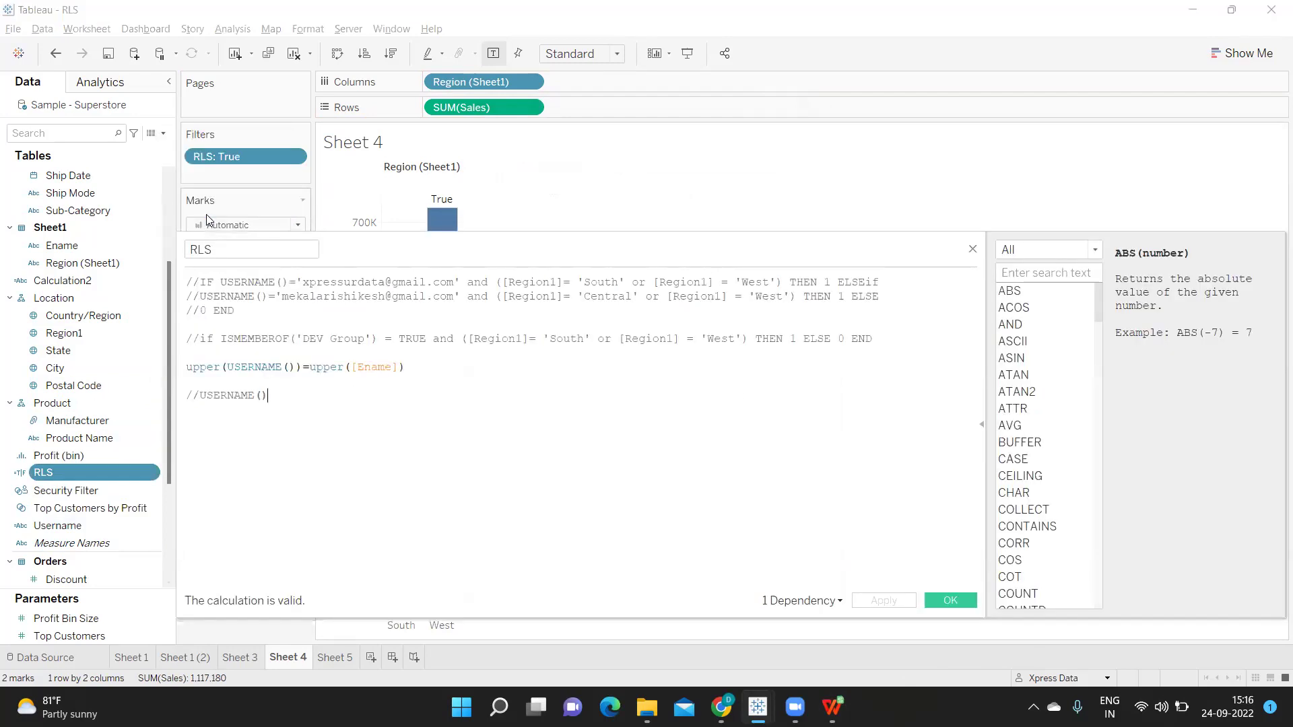